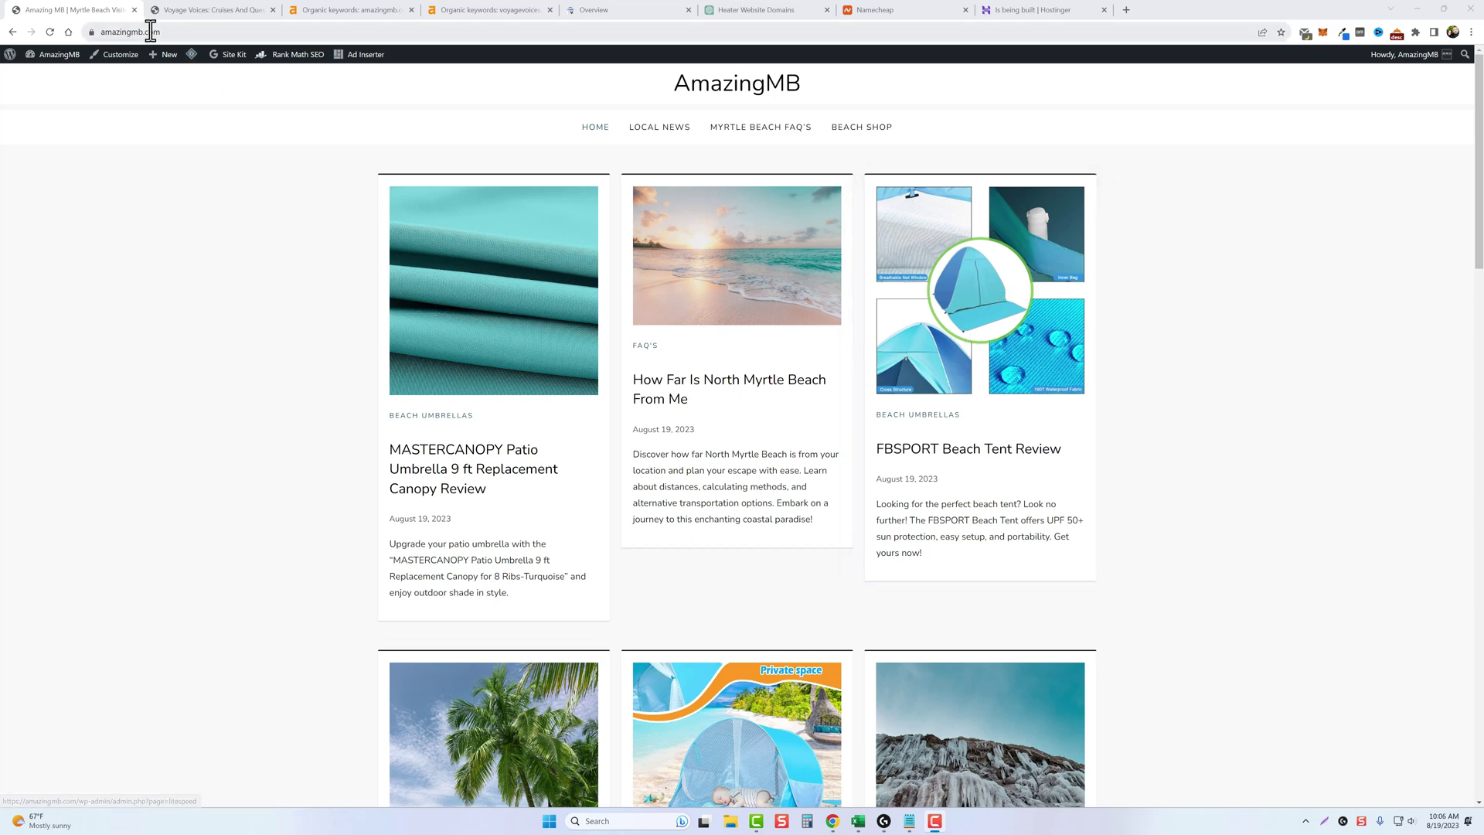
Review the Voyage Voices and AmazingMB home pages, and examine amazingmb.com's organic keyword count and search volumes in Ahrefs.
{"action": "left_click", "coordinate": [184, 10]}
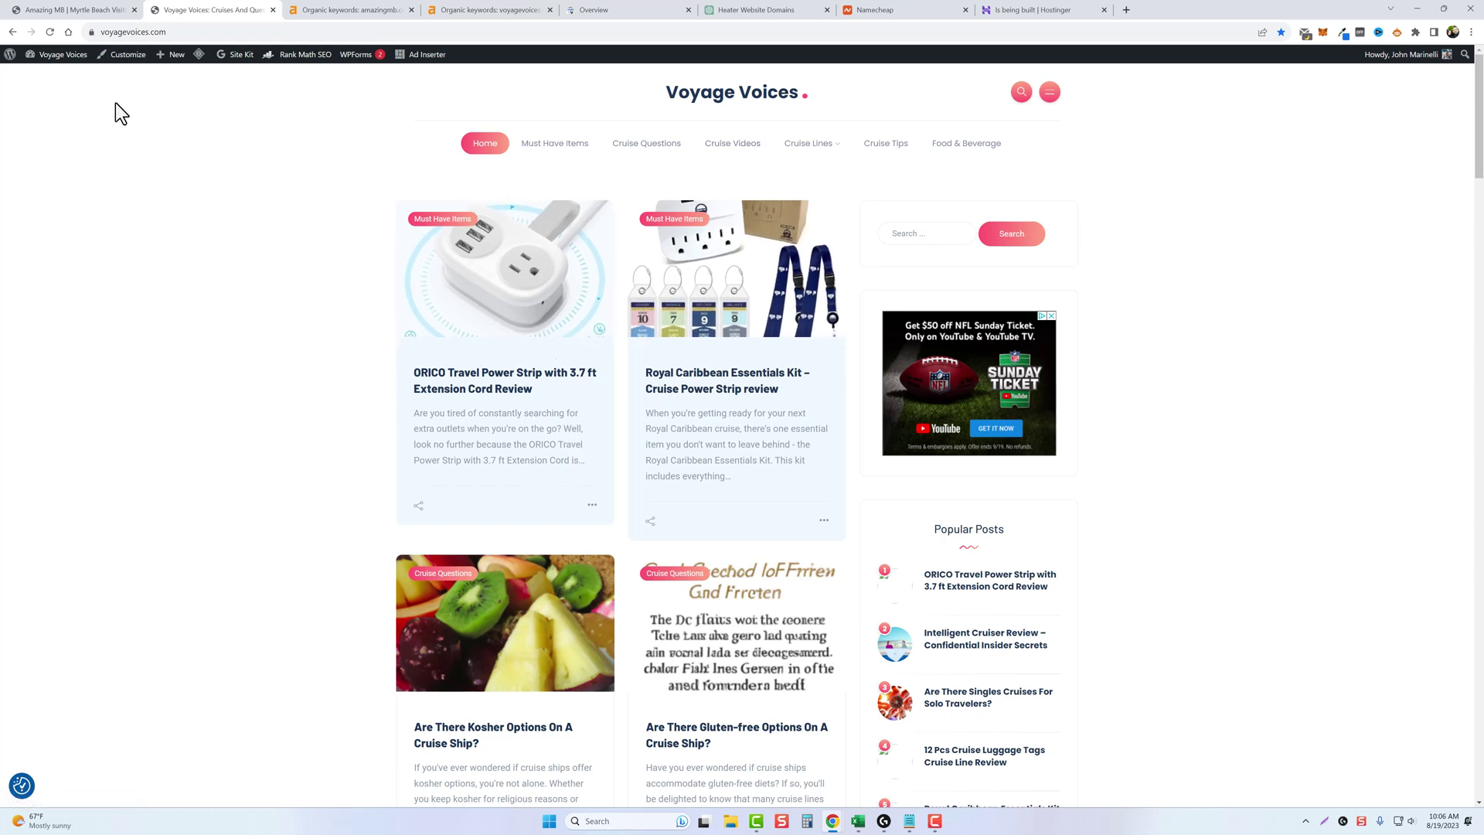
{"action": "left_click", "coordinate": [90, 10]}
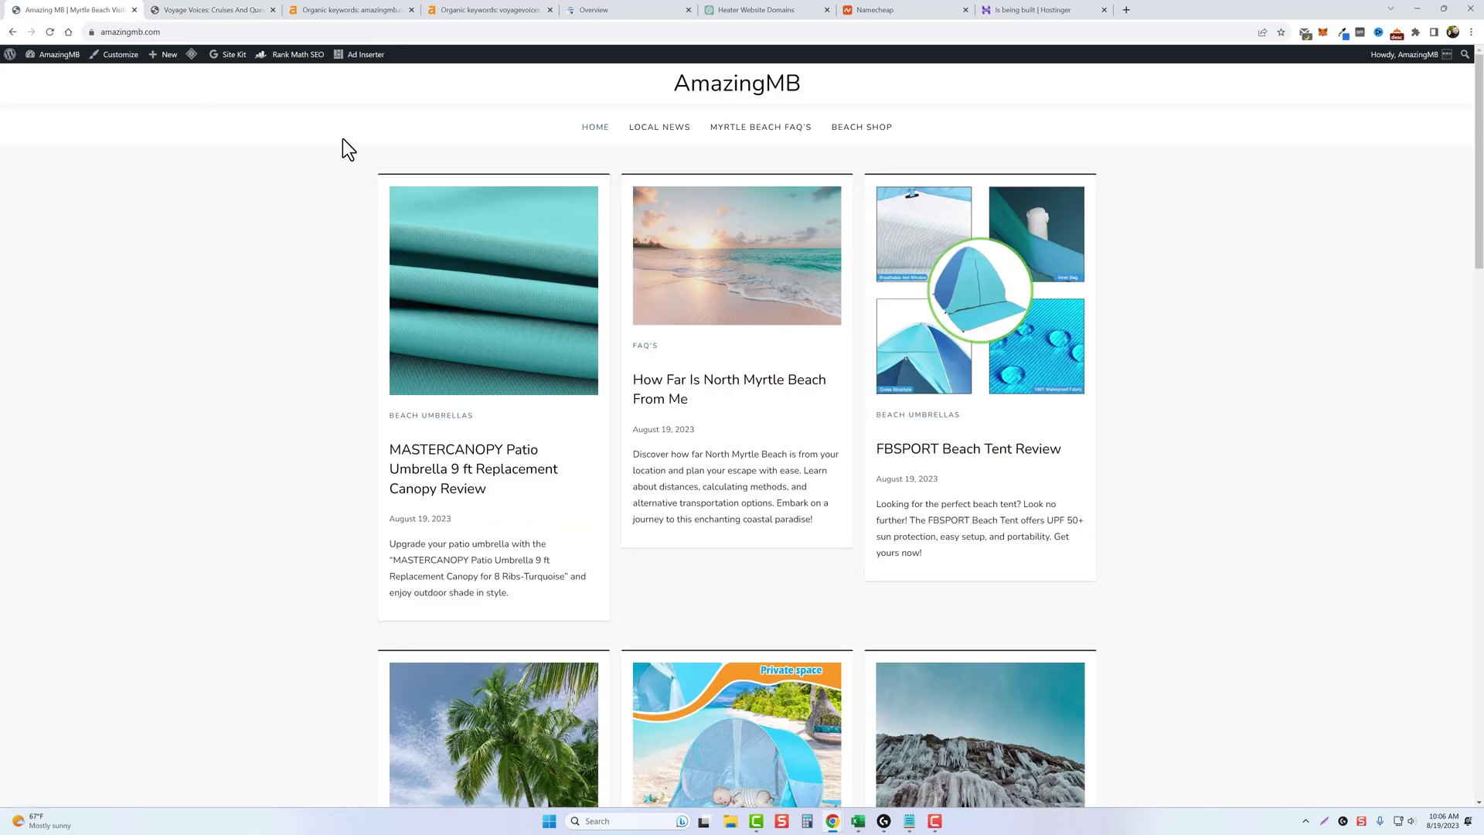
{"action": "left_click", "coordinate": [332, 16]}
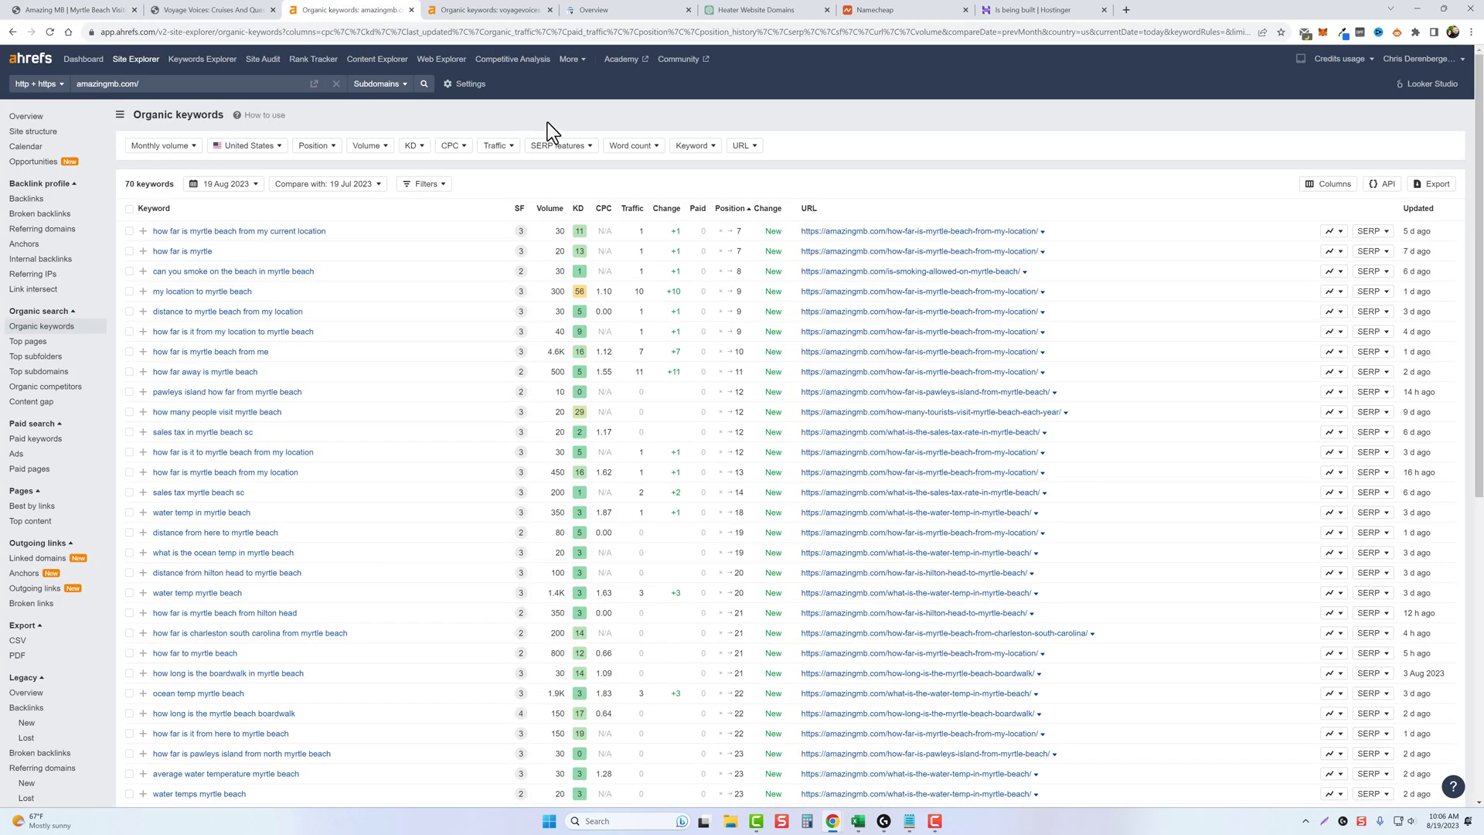
{"action": "left_click", "coordinate": [136, 83]}
{"action": "left_click_drag", "start_coordinate": [171, 188], "coordinate": [122, 183]}
{"action": "left_click_drag", "start_coordinate": [546, 352], "coordinate": [562, 353]}
{"action": "left_click_drag", "start_coordinate": [545, 593], "coordinate": [561, 597]}
{"action": "left_click_drag", "start_coordinate": [544, 693], "coordinate": [567, 694]}
Examine the organic keywords report for voyagevoices.com, including the keyword count and the ranking keywords down to the list's end.
{"action": "left_click", "coordinate": [483, 16]}
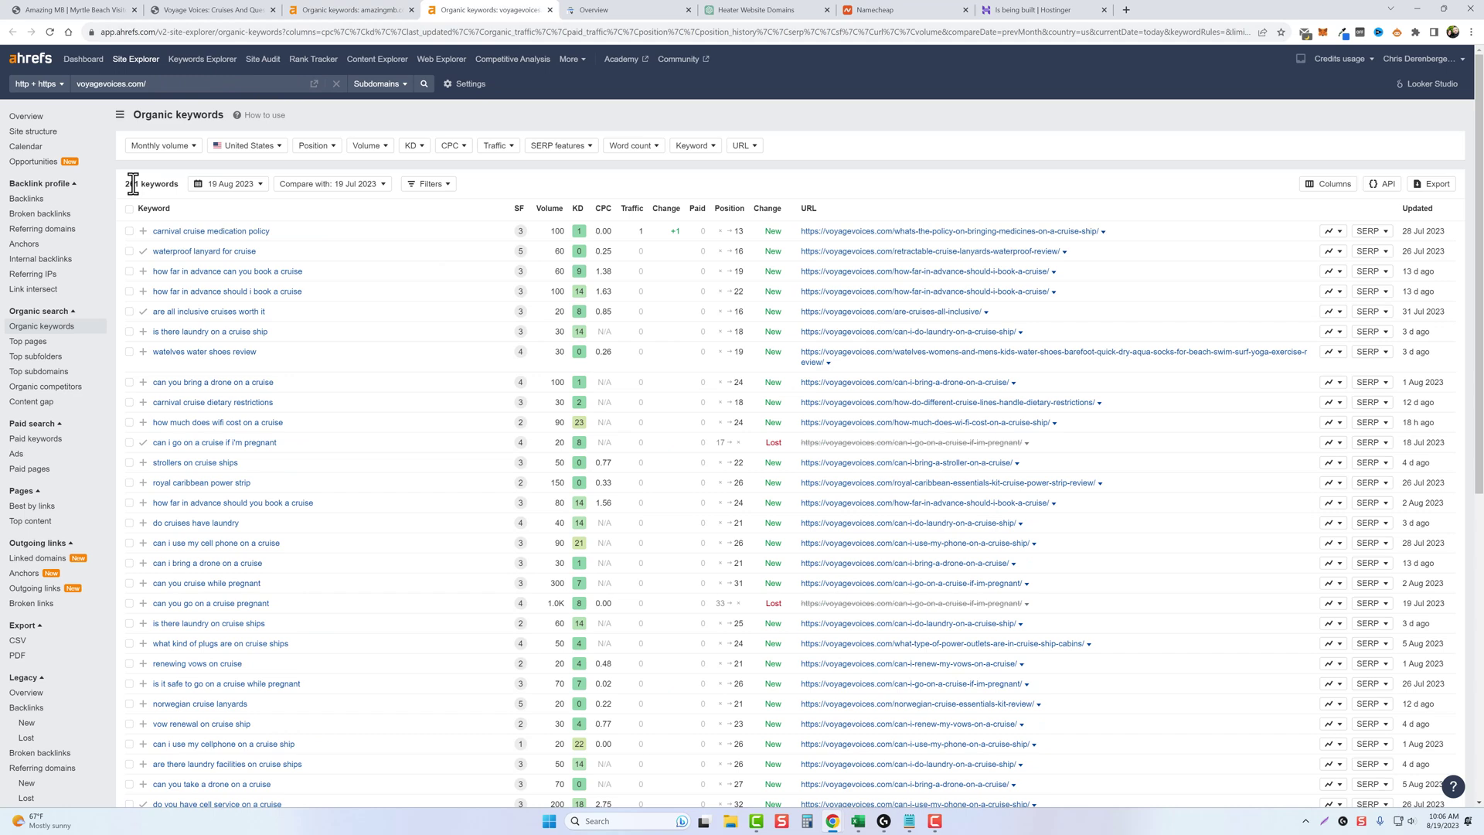
{"action": "left_click_drag", "start_coordinate": [123, 184], "coordinate": [183, 184]}
{"action": "scroll", "coordinate": [555, 401], "scroll_direction": "down", "scroll_amount": 7}
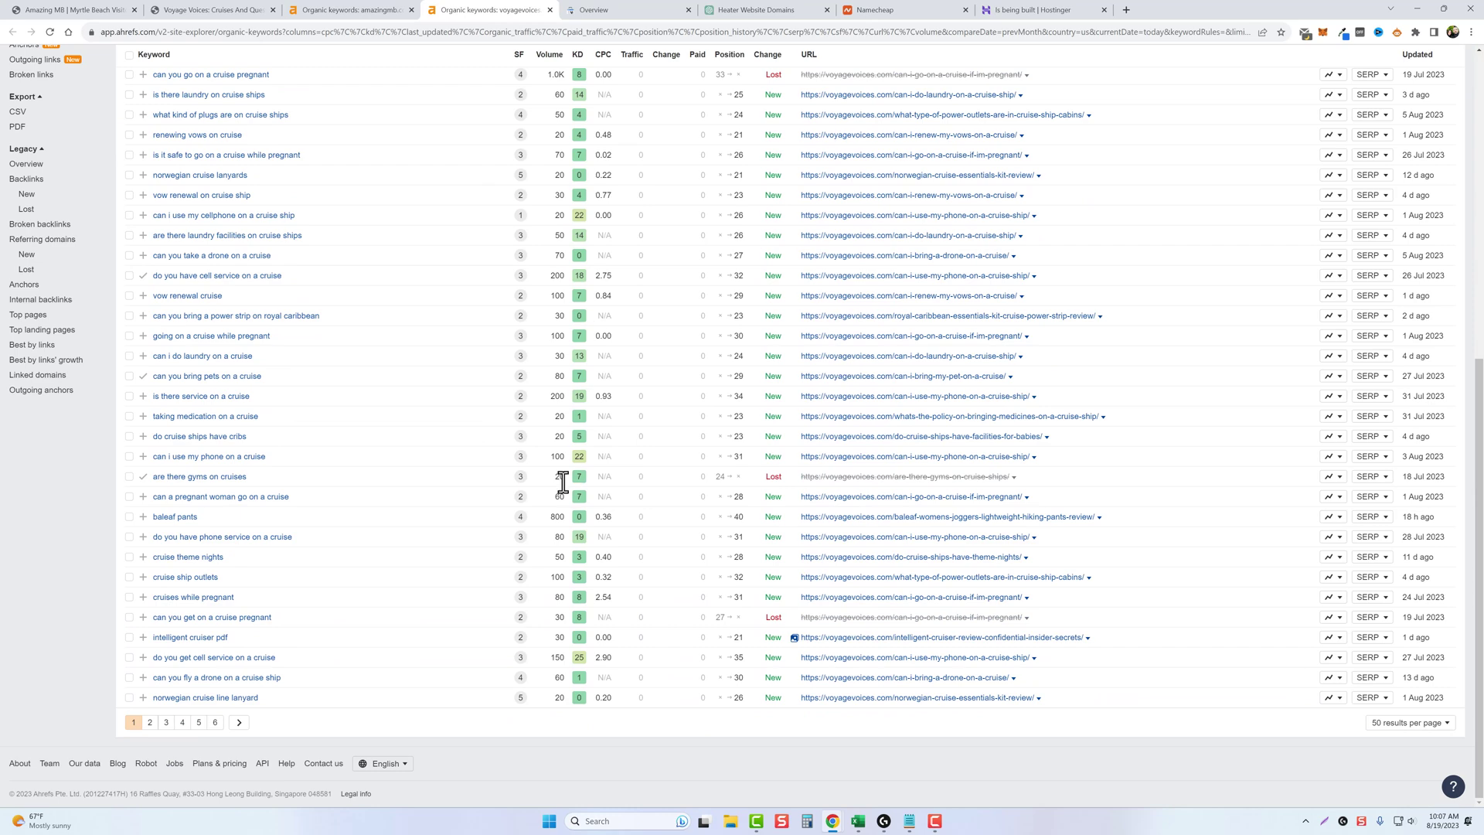
{"action": "scroll", "coordinate": [563, 480], "scroll_direction": "up", "scroll_amount": 7}
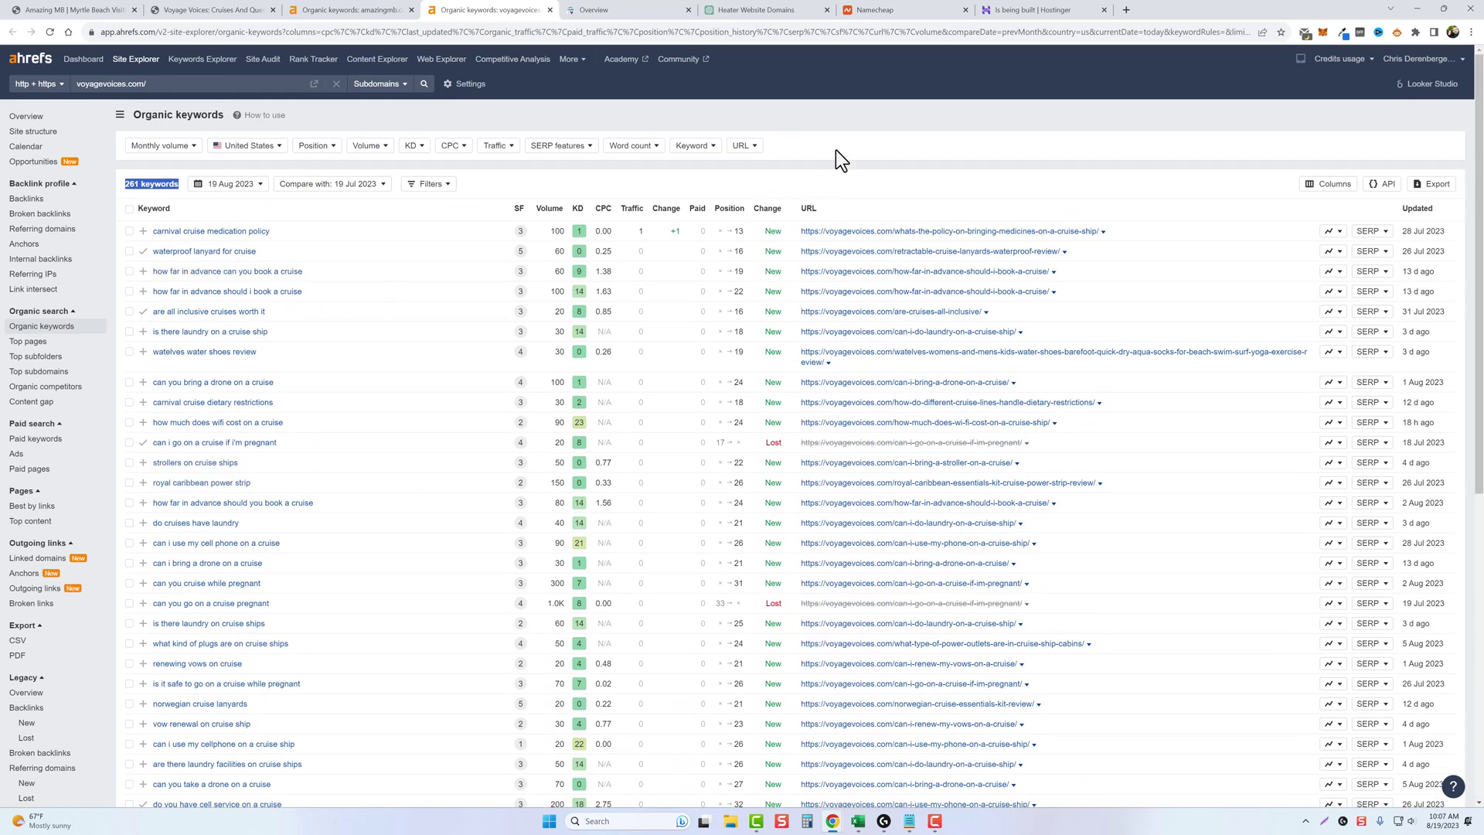
Examine the click performance and indexed pages of amazingmb.com and voyagevoices.com in the Google Search Console overviews.
{"action": "key", "text": "ctrl+Tab"}
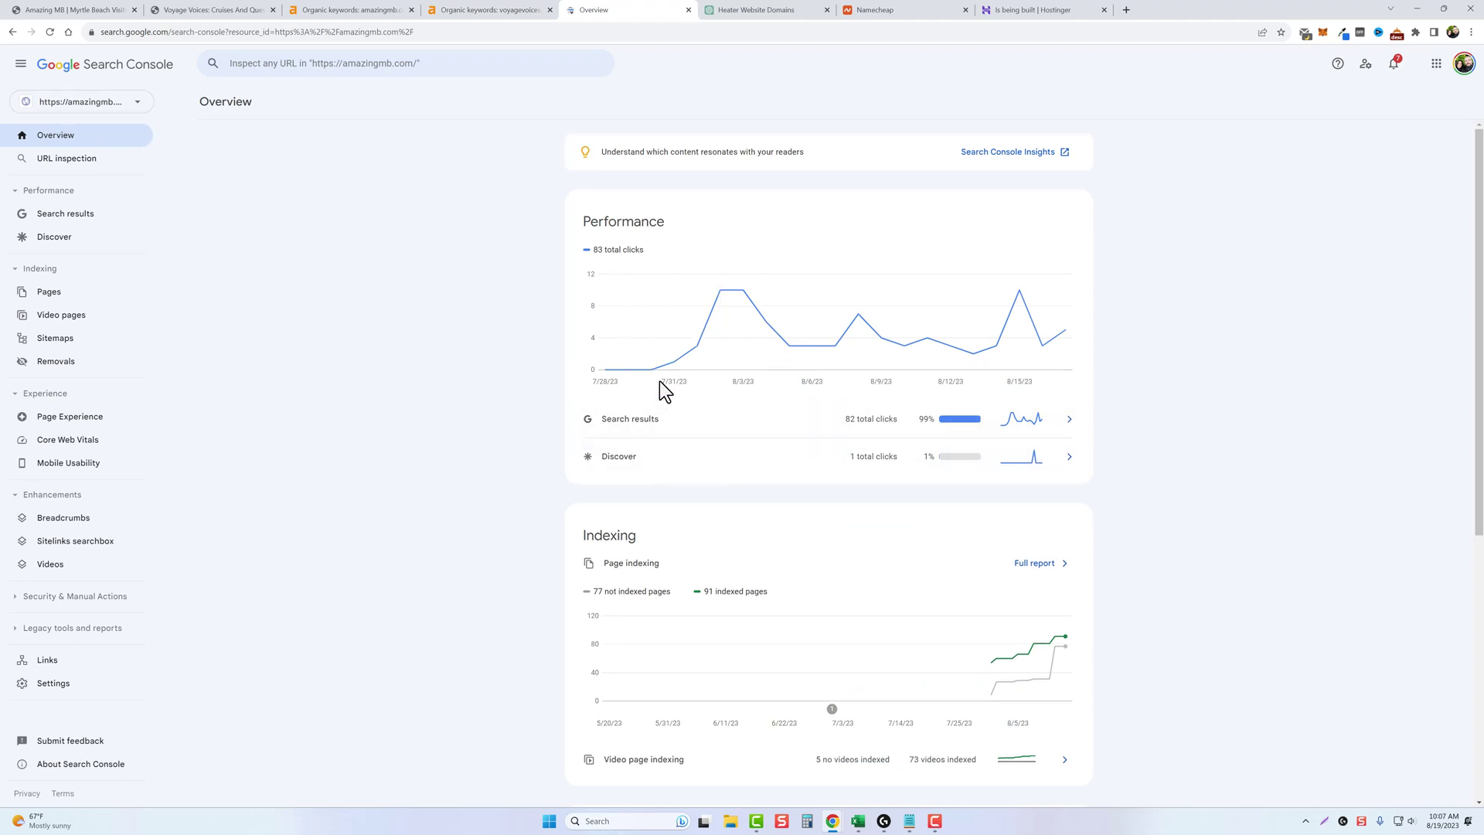
{"action": "mouse_move", "coordinate": [650, 368]}
{"action": "left_click_drag", "start_coordinate": [703, 589], "coordinate": [774, 596]}
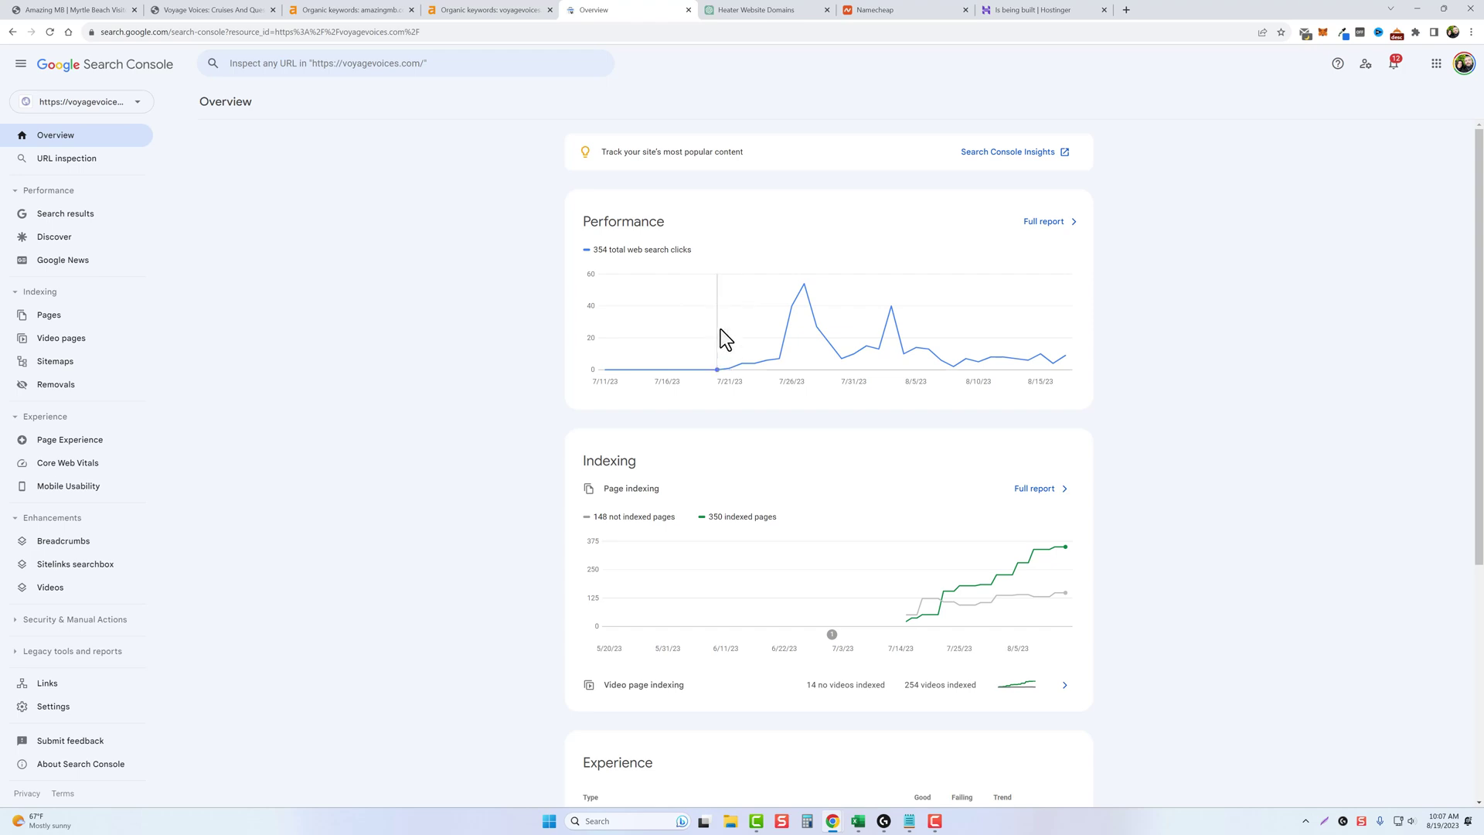
{"action": "mouse_move", "coordinate": [725, 362]}
{"action": "left_click_drag", "start_coordinate": [706, 517], "coordinate": [780, 519]}
{"action": "left_click", "coordinate": [532, 469]}
{"action": "scroll", "coordinate": [509, 517], "scroll_direction": "down", "scroll_amount": 1}
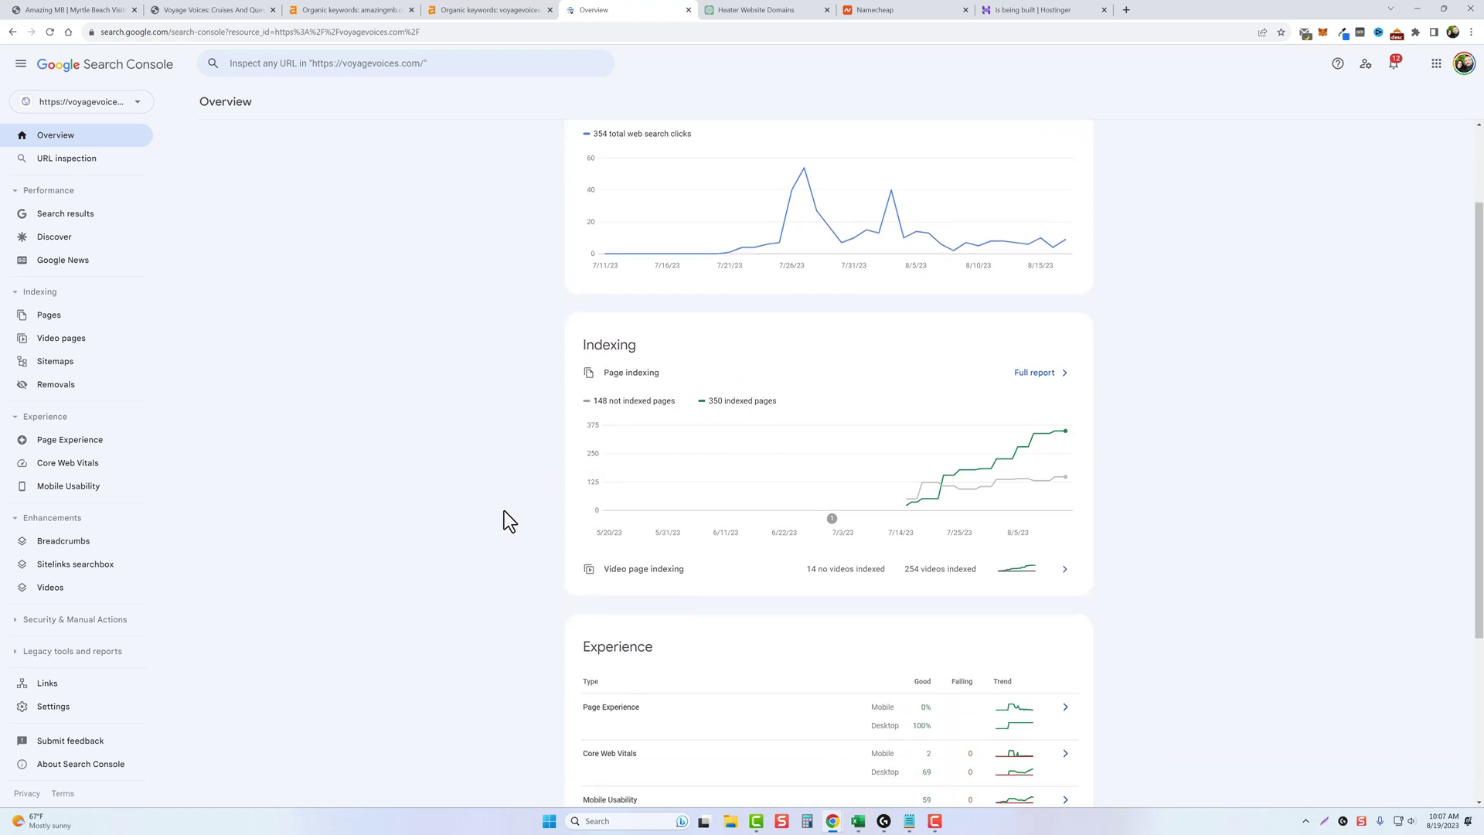
{"action": "scroll", "coordinate": [499, 515], "scroll_direction": "up", "scroll_amount": 1}
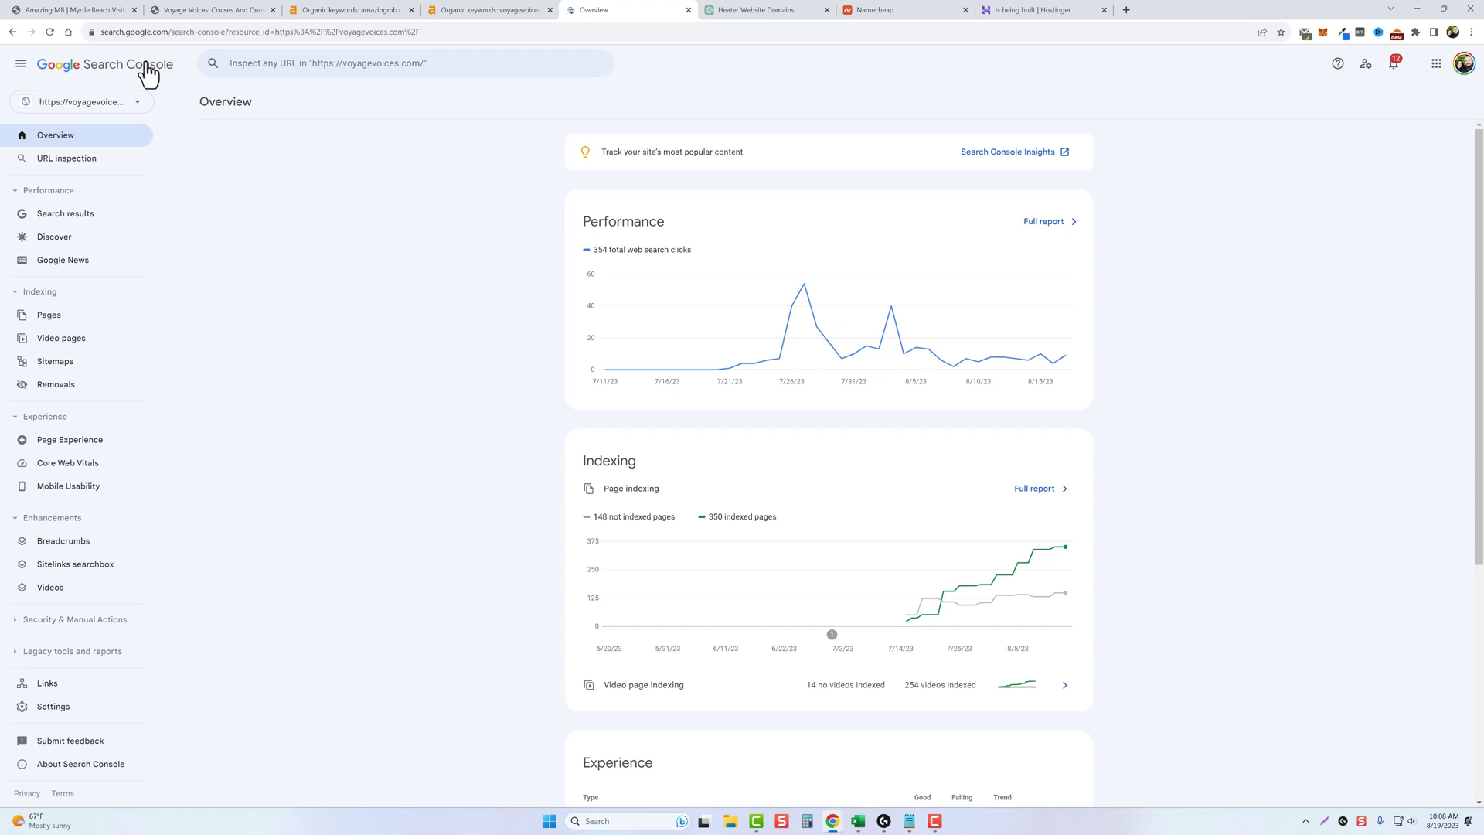
Open the MASTERCANOPY Patio Umbrella review on AmazingMB, examine its content and ads, and return to the Voyage Voices home page.
{"action": "left_click", "coordinate": [108, 9]}
{"action": "left_click", "coordinate": [483, 286]}
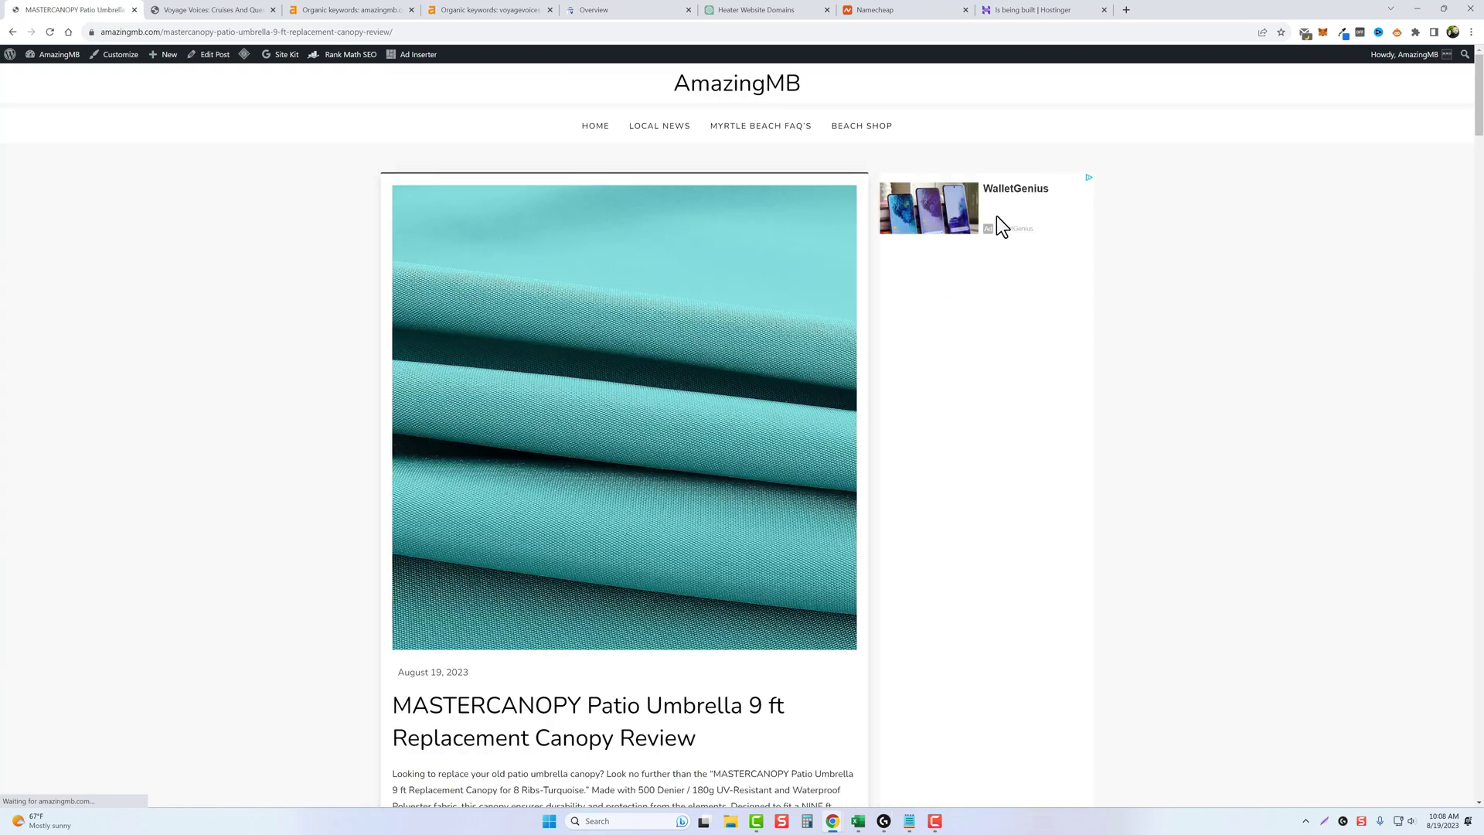
{"action": "scroll", "coordinate": [632, 563], "scroll_direction": "down", "scroll_amount": 15}
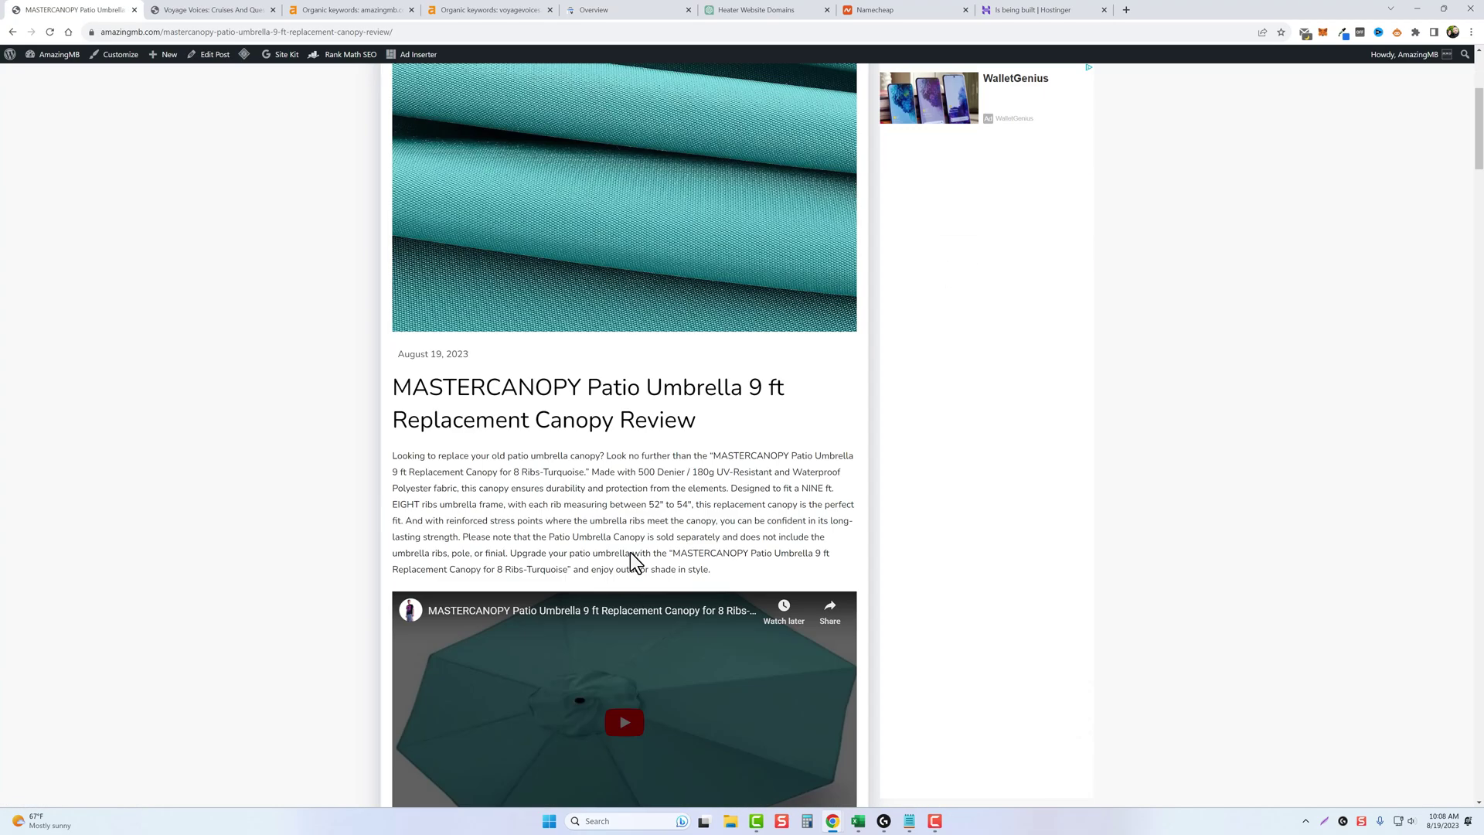
{"action": "scroll", "coordinate": [648, 533], "scroll_direction": "up", "scroll_amount": 2}
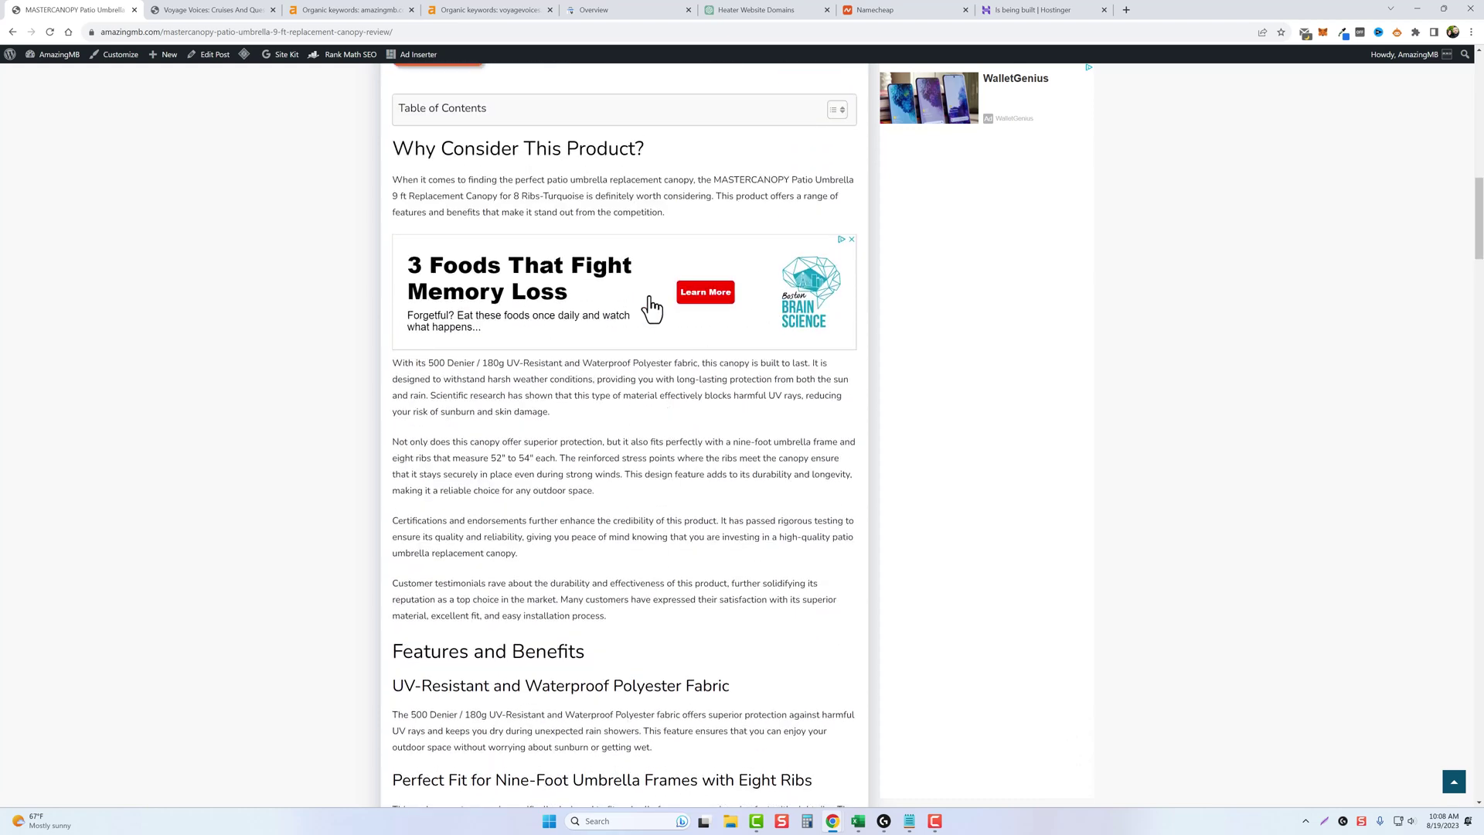
{"action": "left_click", "coordinate": [213, 10]}
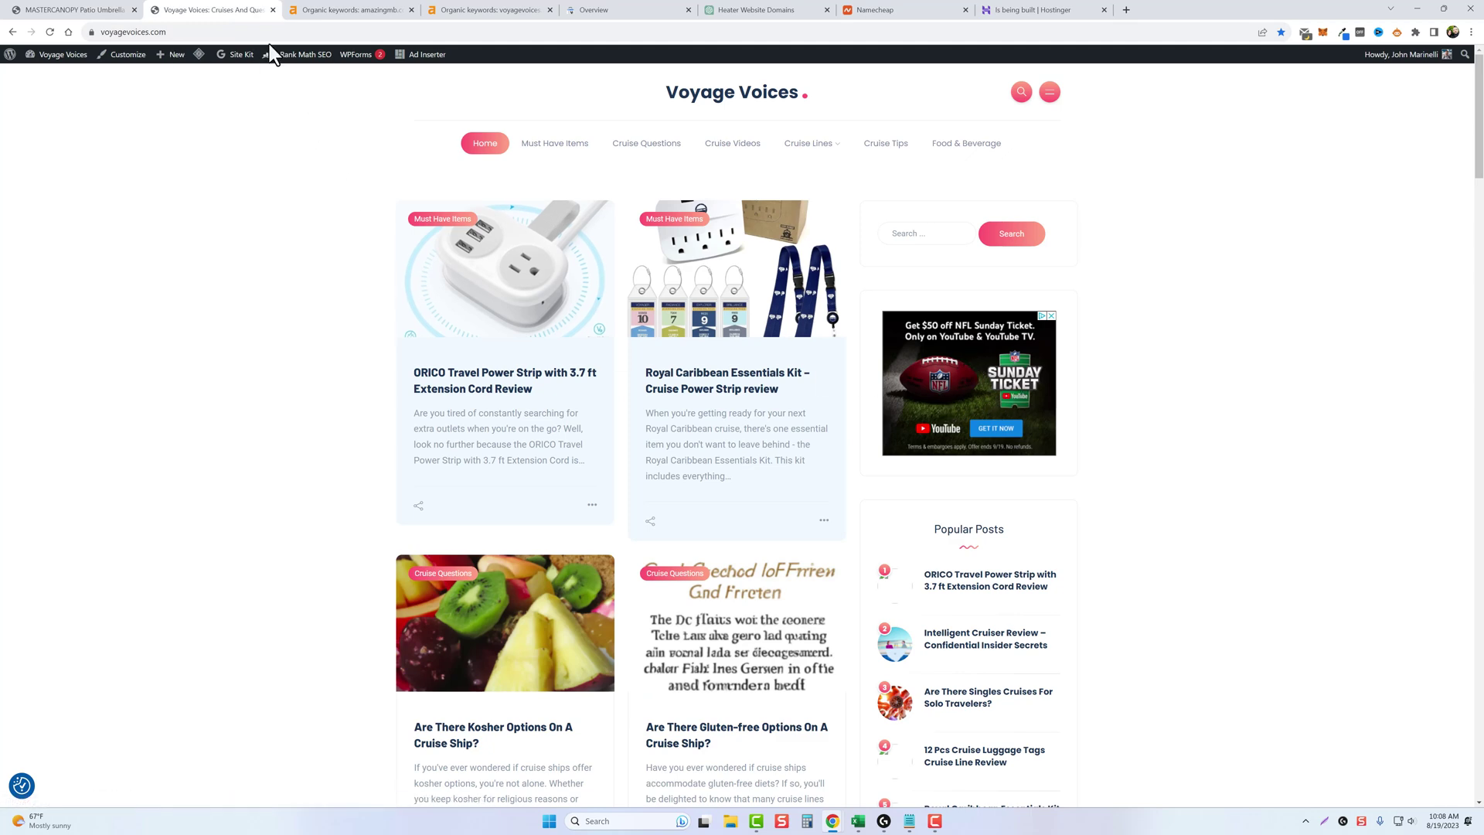
Close the pages of both example sites, their Ahrefs keyword reports and the Google Search Console overview.
{"action": "left_click", "coordinate": [134, 10]}
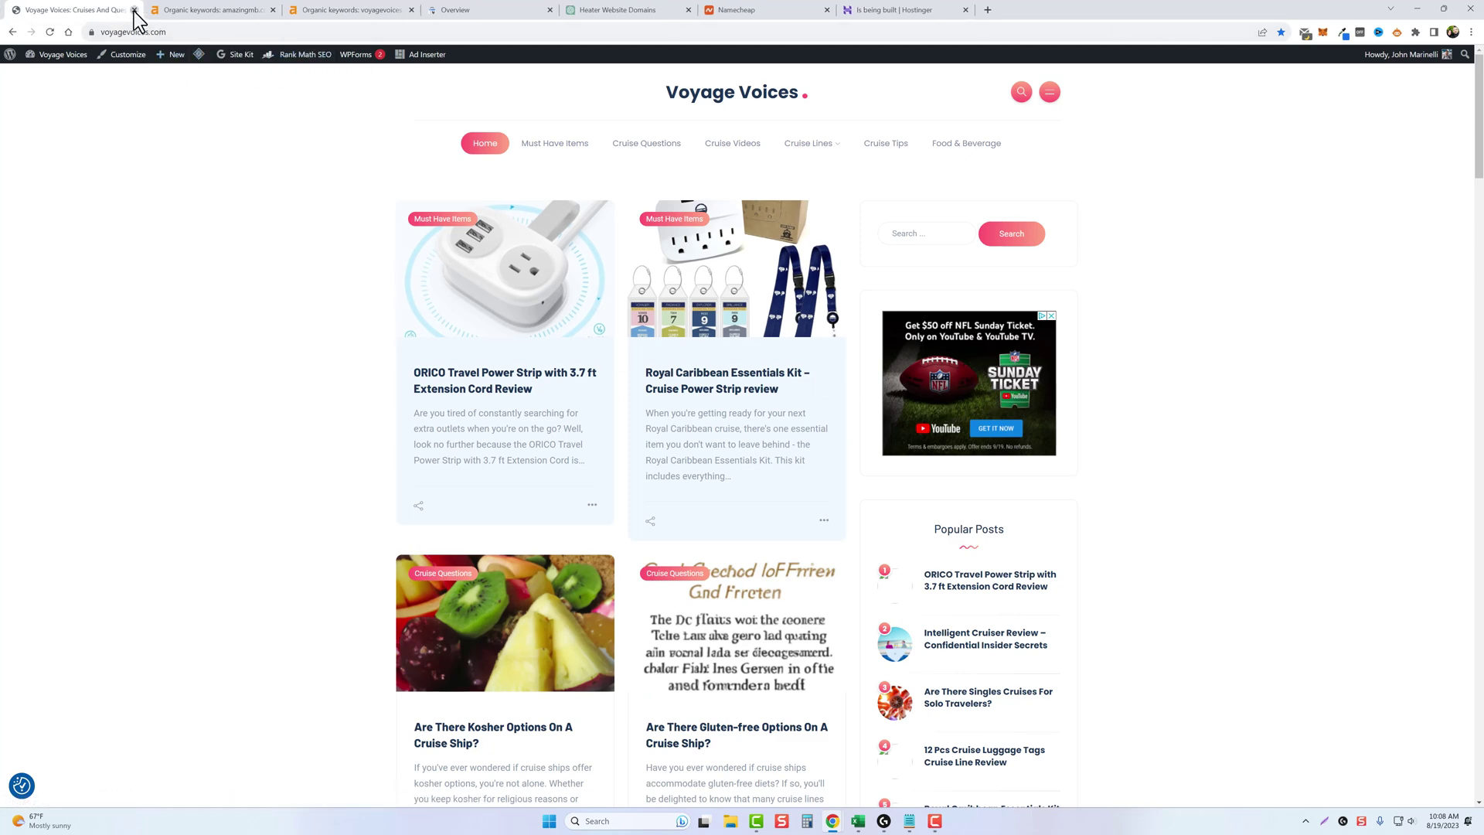
{"action": "left_click", "coordinate": [134, 10]}
{"action": "left_click", "coordinate": [133, 10]}
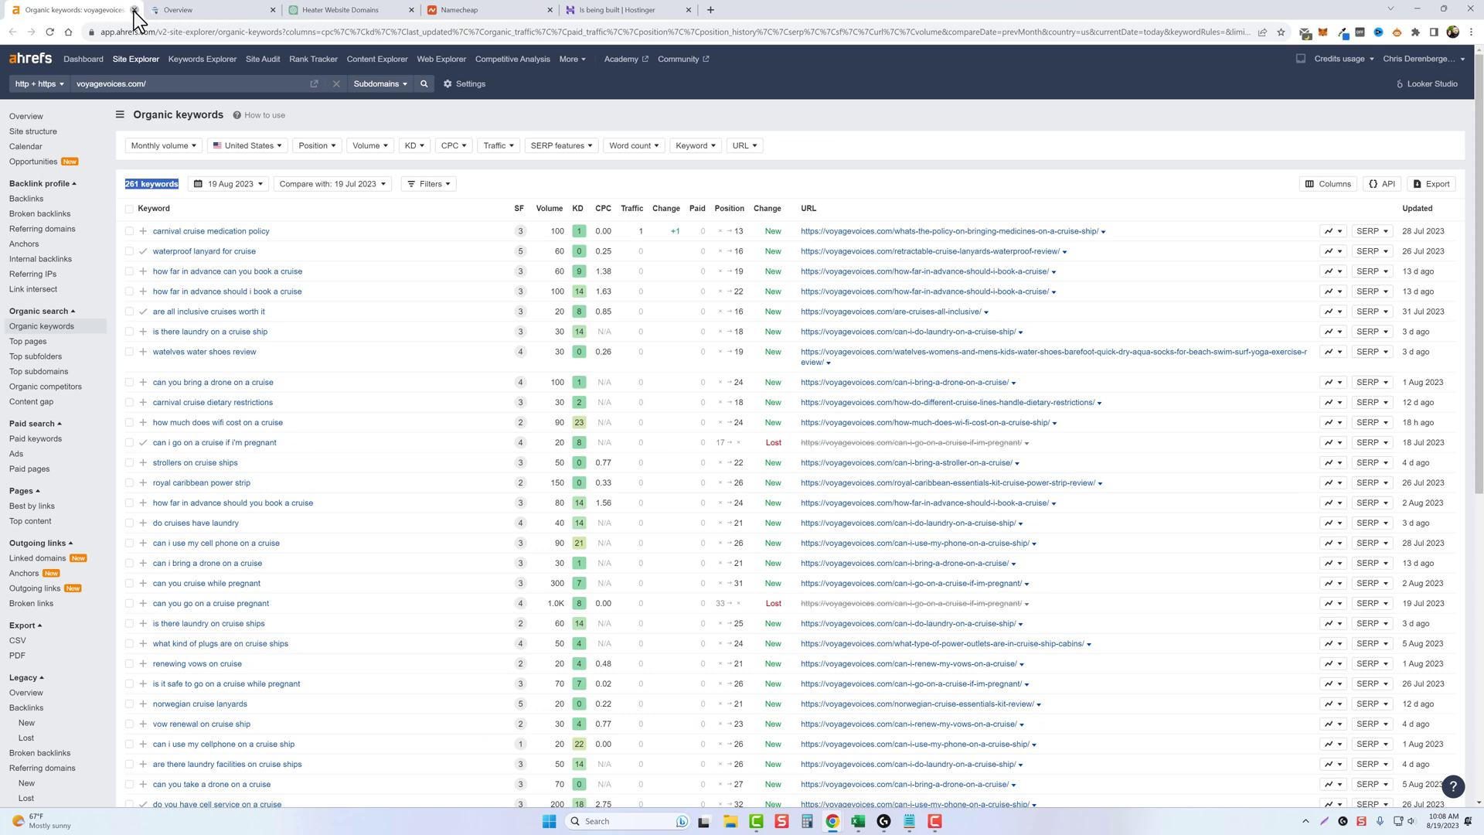
{"action": "left_click", "coordinate": [133, 10]}
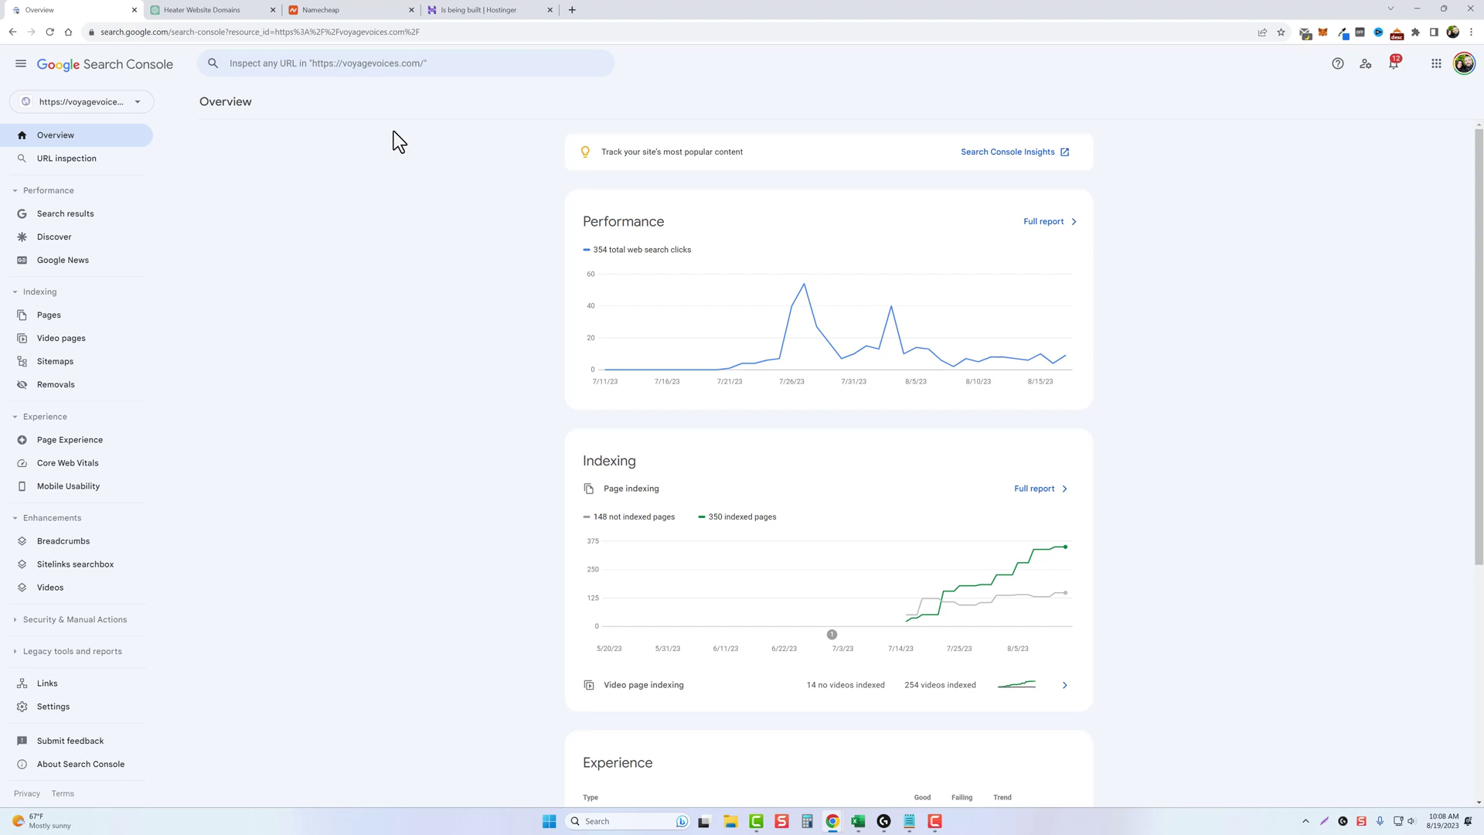
{"action": "key", "text": "ctrl+w"}
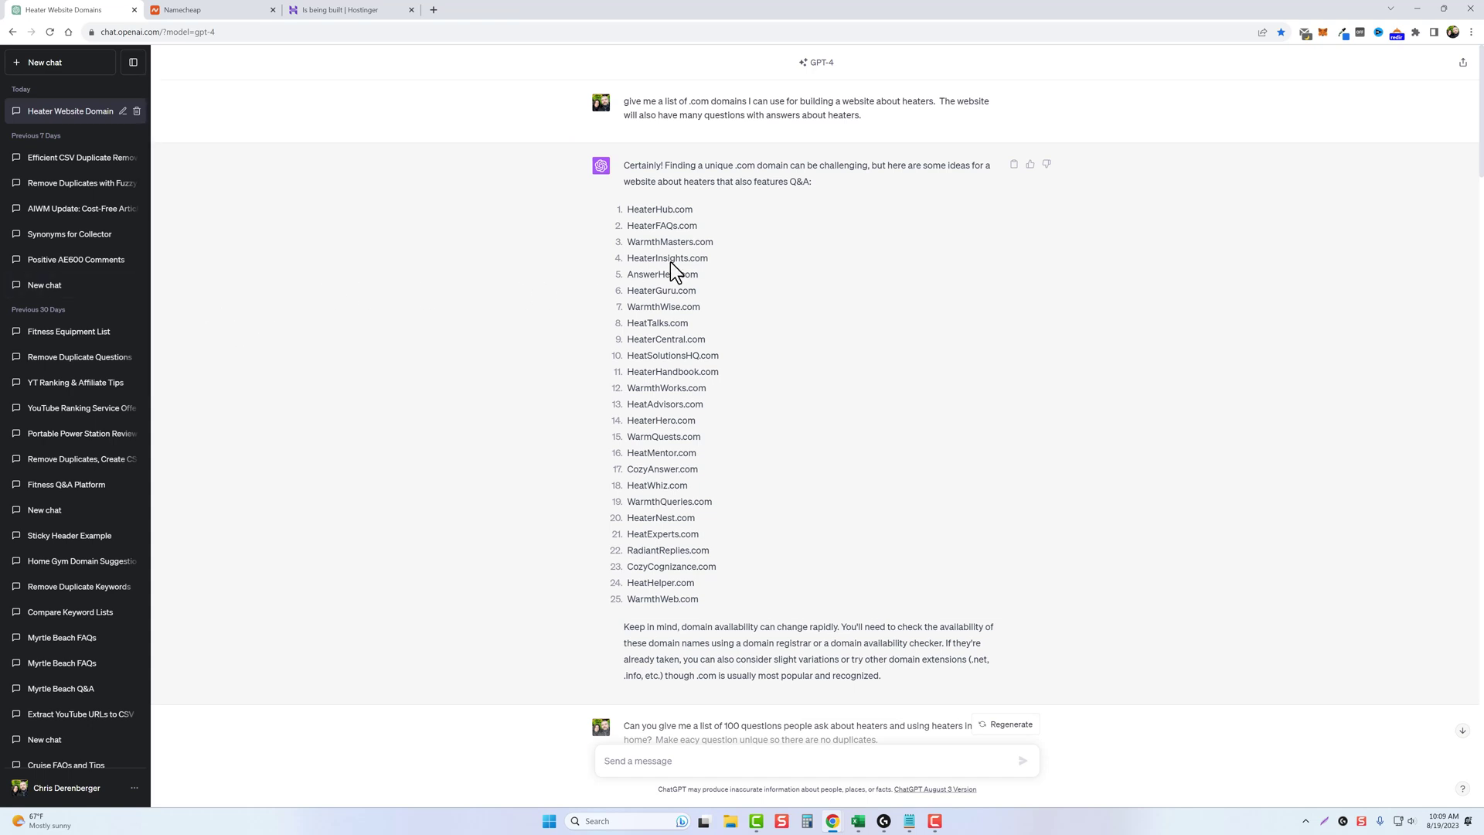
Review the heater website domain prompt in ChatGPT and check availability of the suggested domains on Namecheap, highlighting heaterinsights.com.
{"action": "left_click_drag", "start_coordinate": [689, 101], "coordinate": [934, 113]}
{"action": "key", "text": "ctrl+Tab"}
{"action": "mouse_move", "coordinate": [604, 99]}
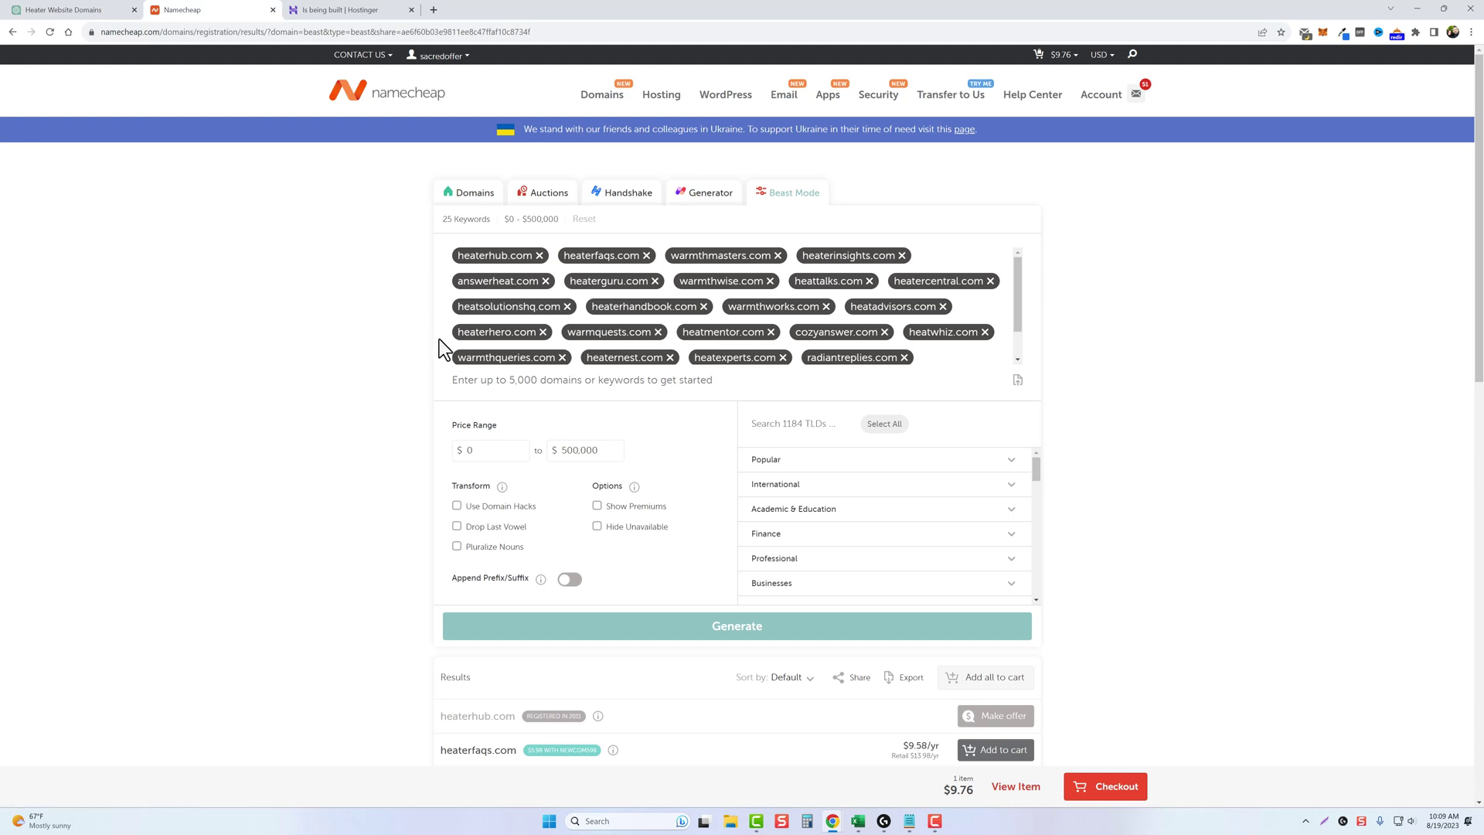
{"action": "scroll", "coordinate": [347, 520], "scroll_direction": "down", "scroll_amount": 8}
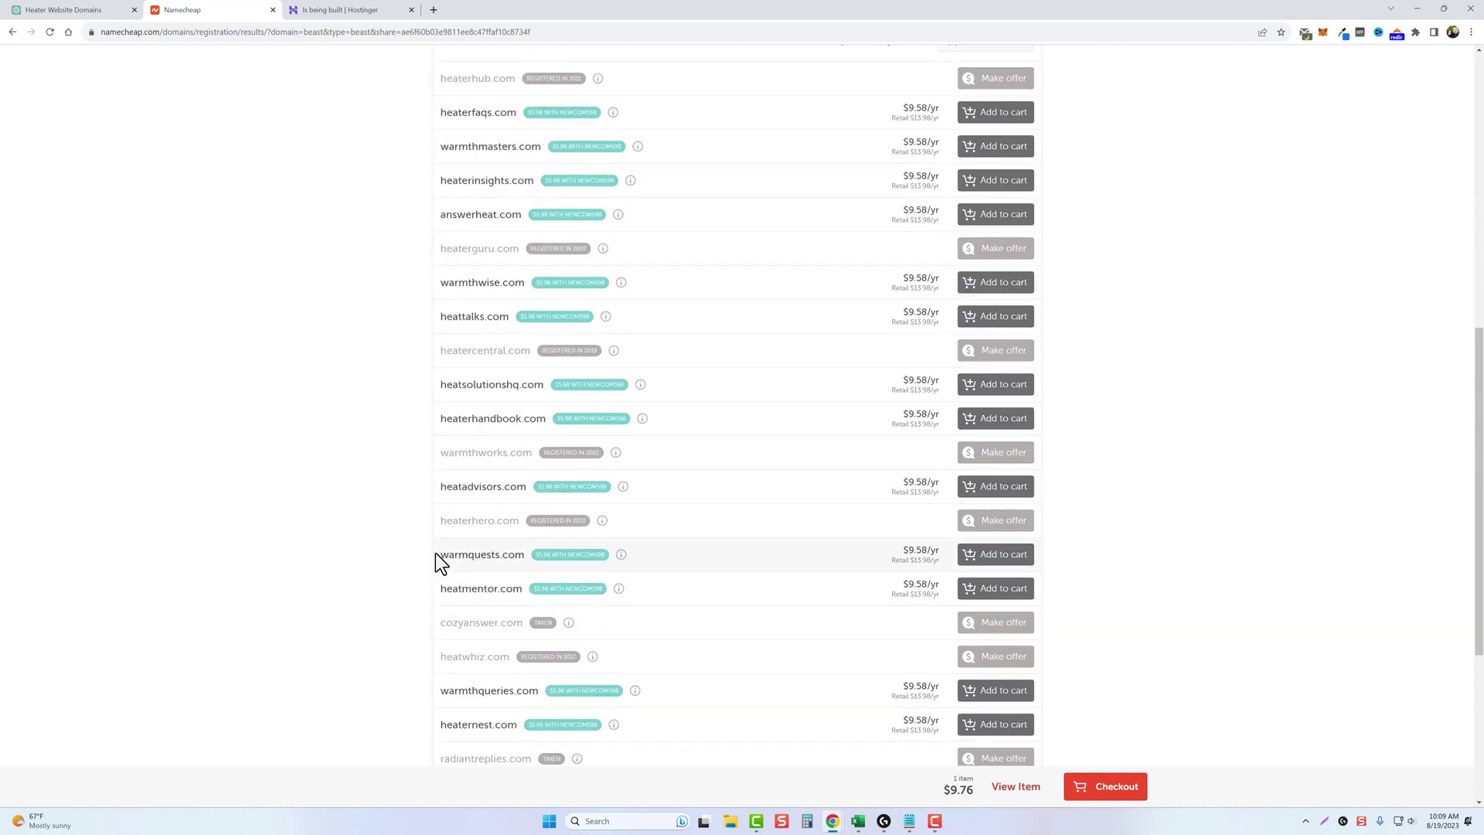
{"action": "left_click_drag", "start_coordinate": [441, 183], "coordinate": [524, 183]}
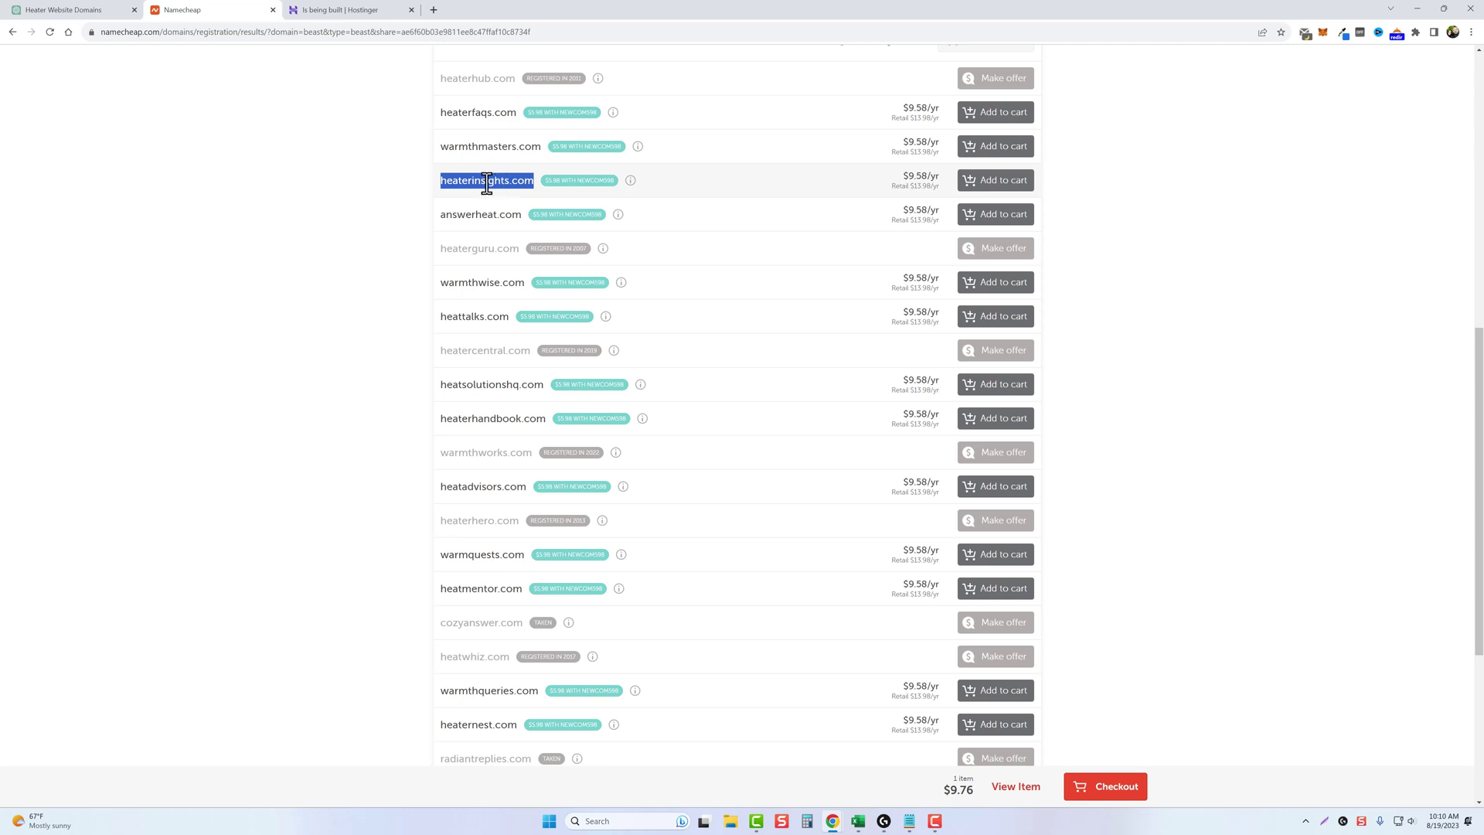
Switch to Hostinger and install WordPress 6.3 in English on heaterinsights.com, with automatic updates only to minor versions.
{"action": "left_click", "coordinate": [344, 11]}
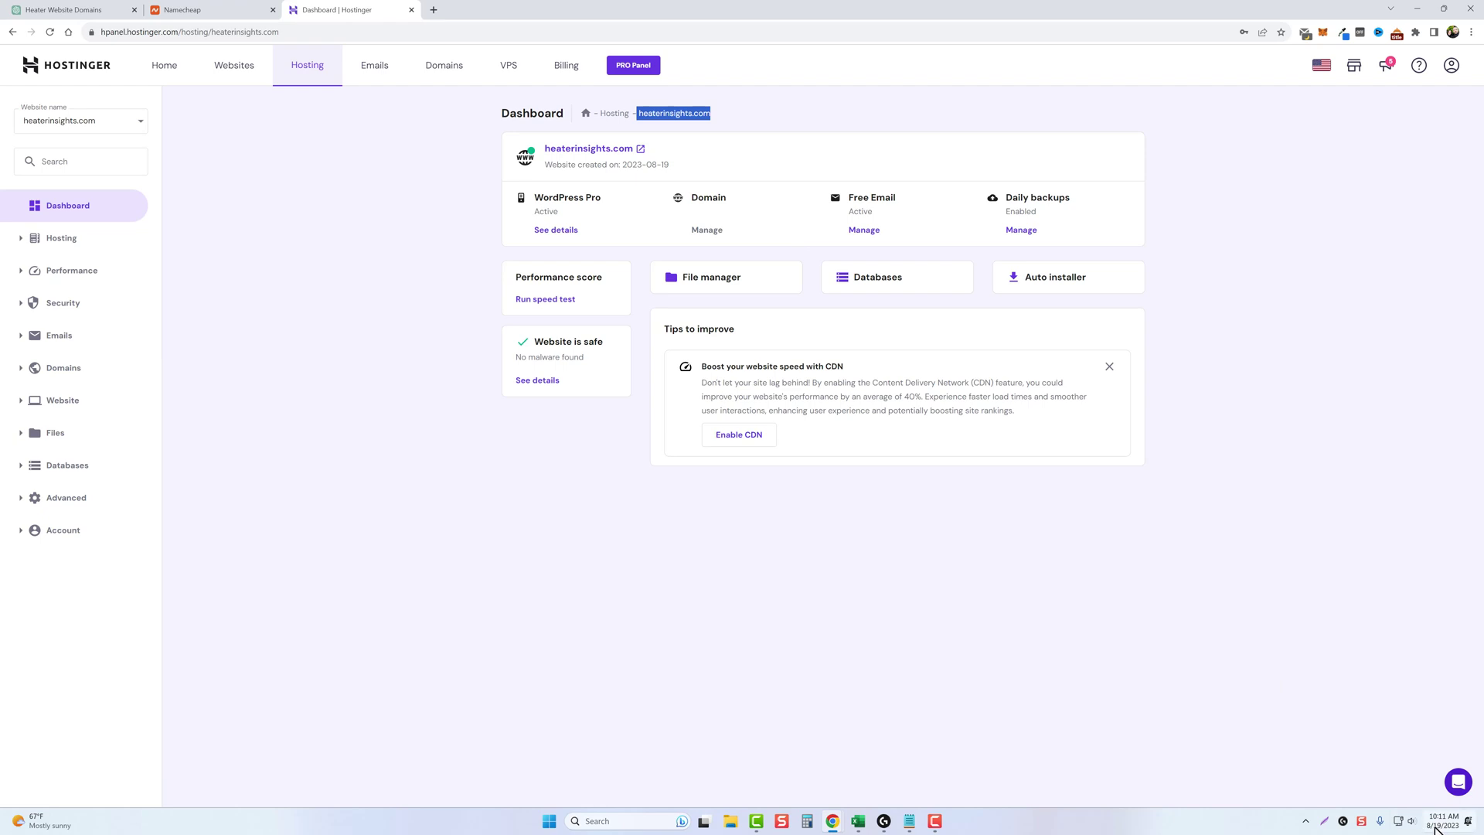
{"action": "left_click", "coordinate": [374, 220]}
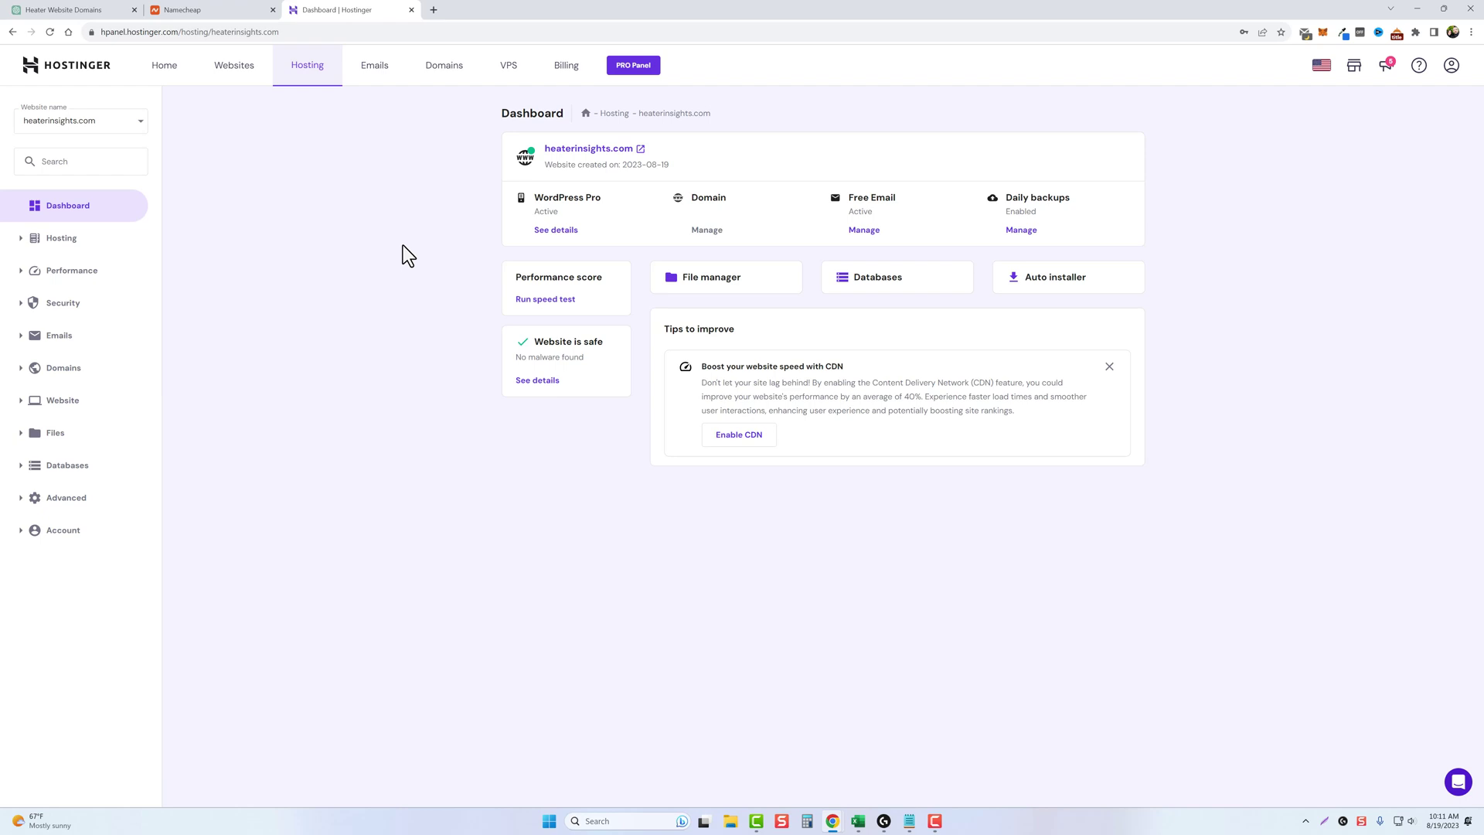
{"action": "left_click", "coordinate": [1046, 287]}
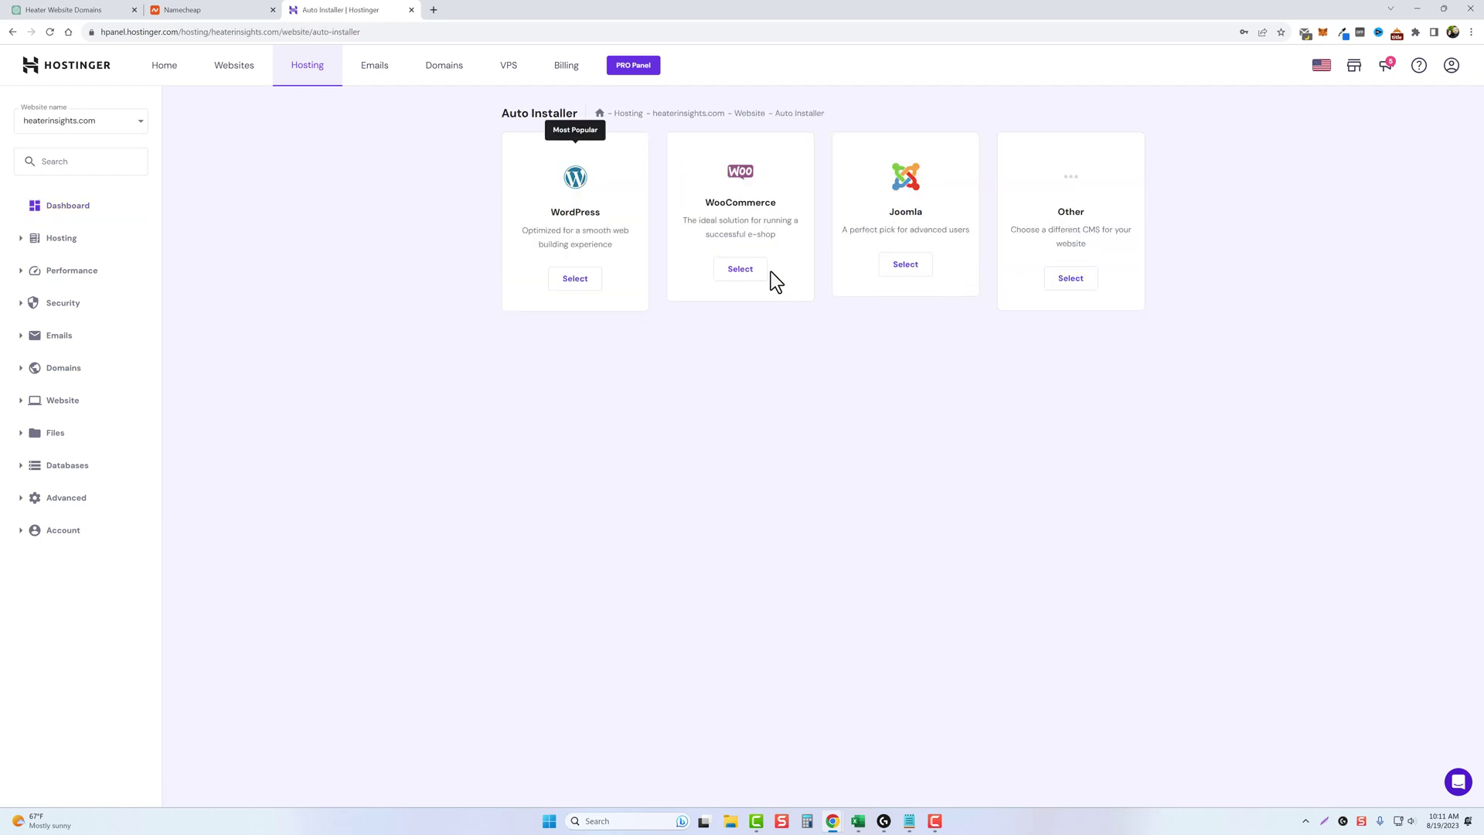
{"action": "left_click", "coordinate": [585, 290]}
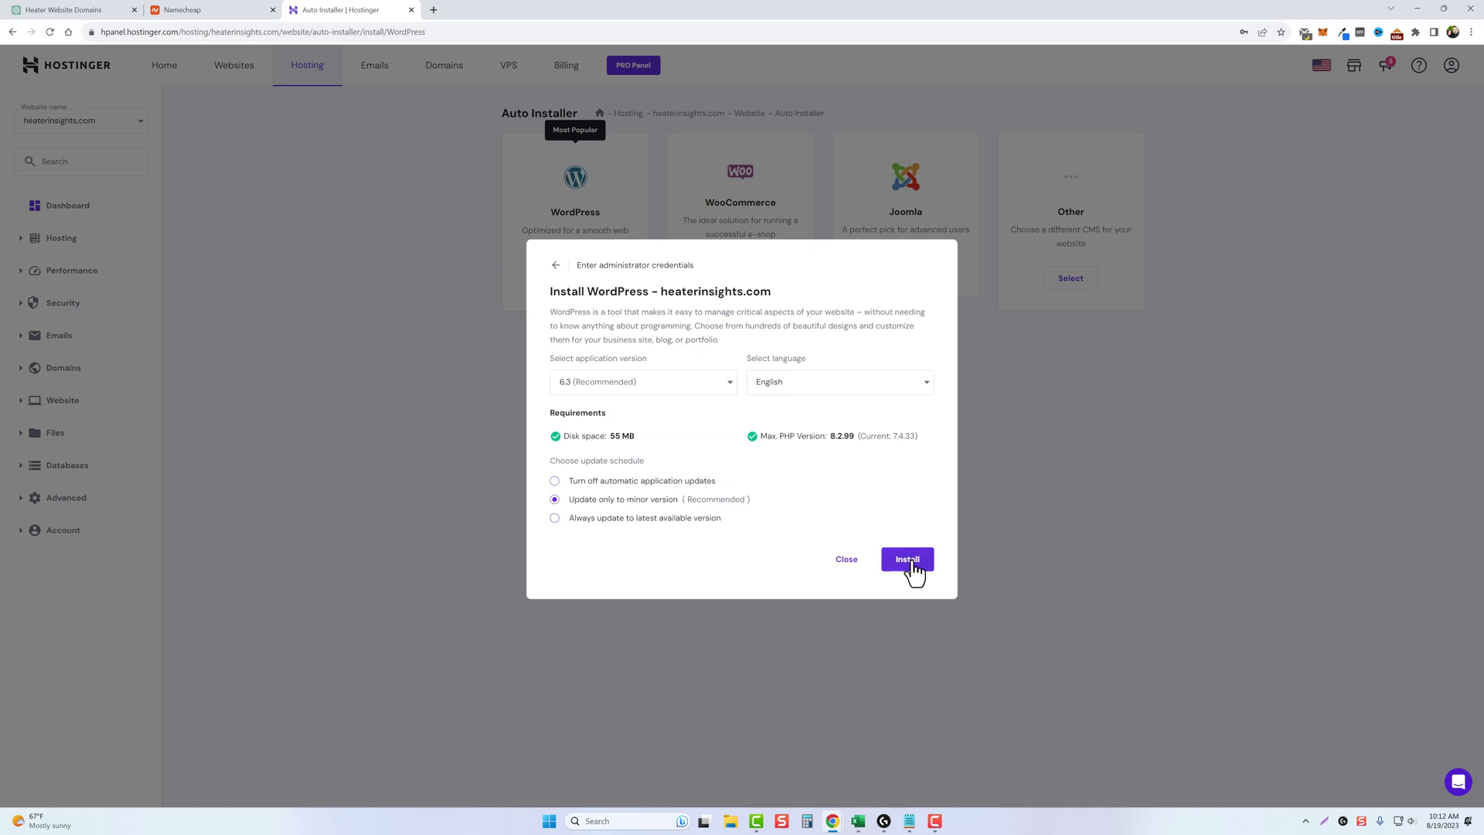
{"action": "left_click", "coordinate": [918, 571]}
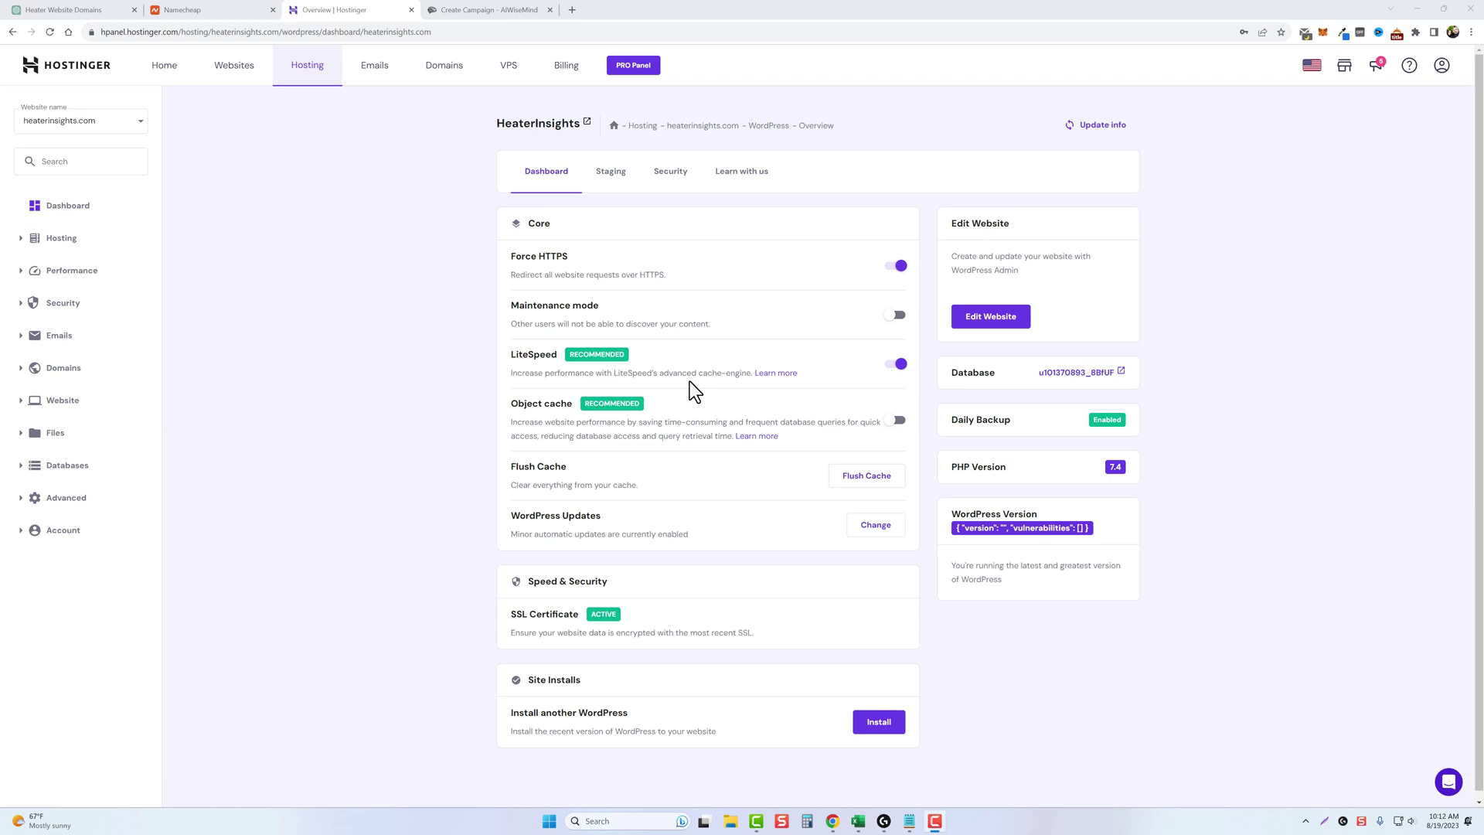
Open the WordPress admin of heaterinsights.com and visit the site's front end.
{"action": "left_click", "coordinate": [994, 325]}
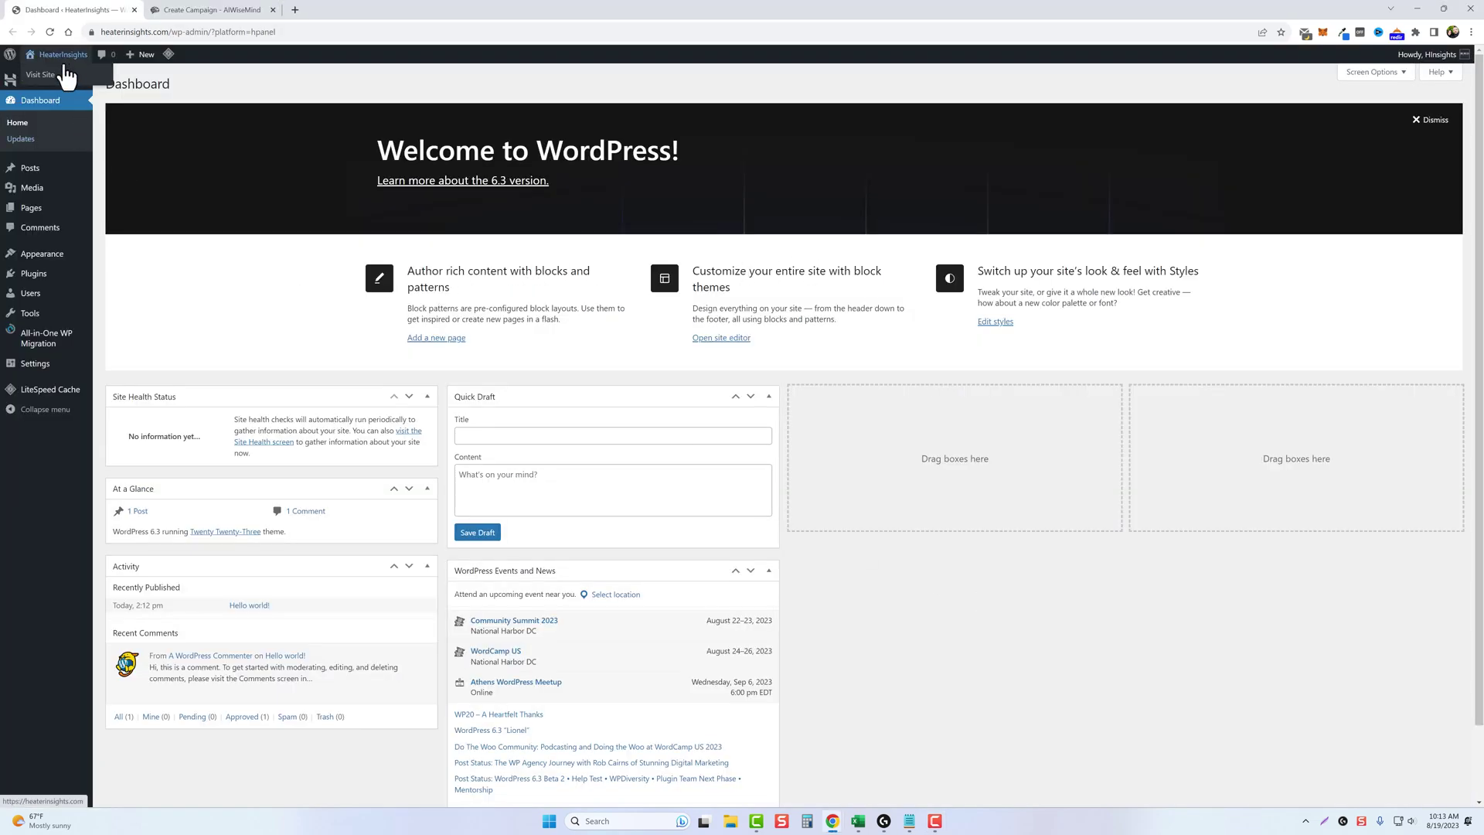
{"action": "left_click", "coordinate": [44, 75]}
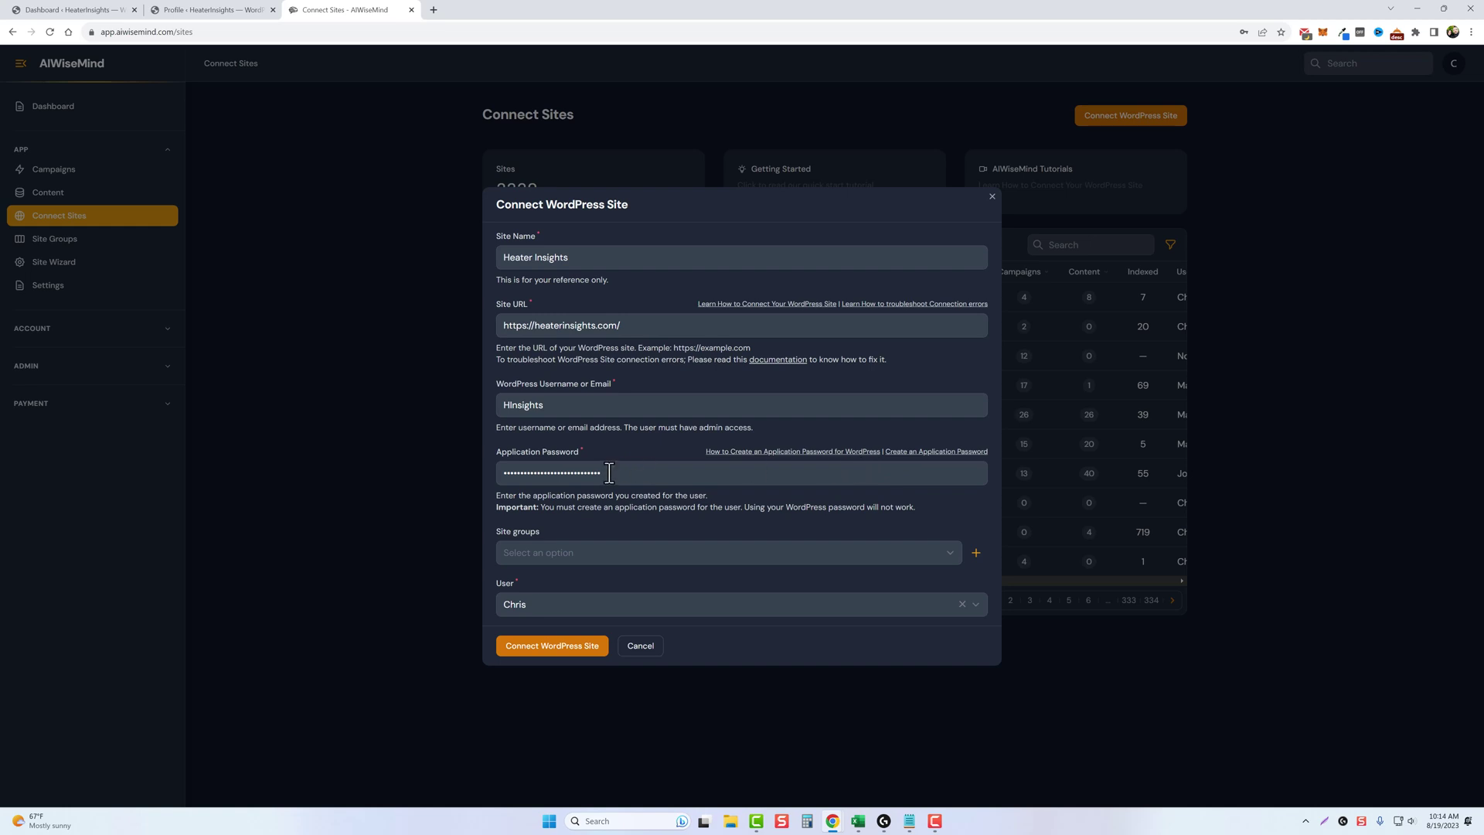
{"action": "left_click", "coordinate": [560, 651]}
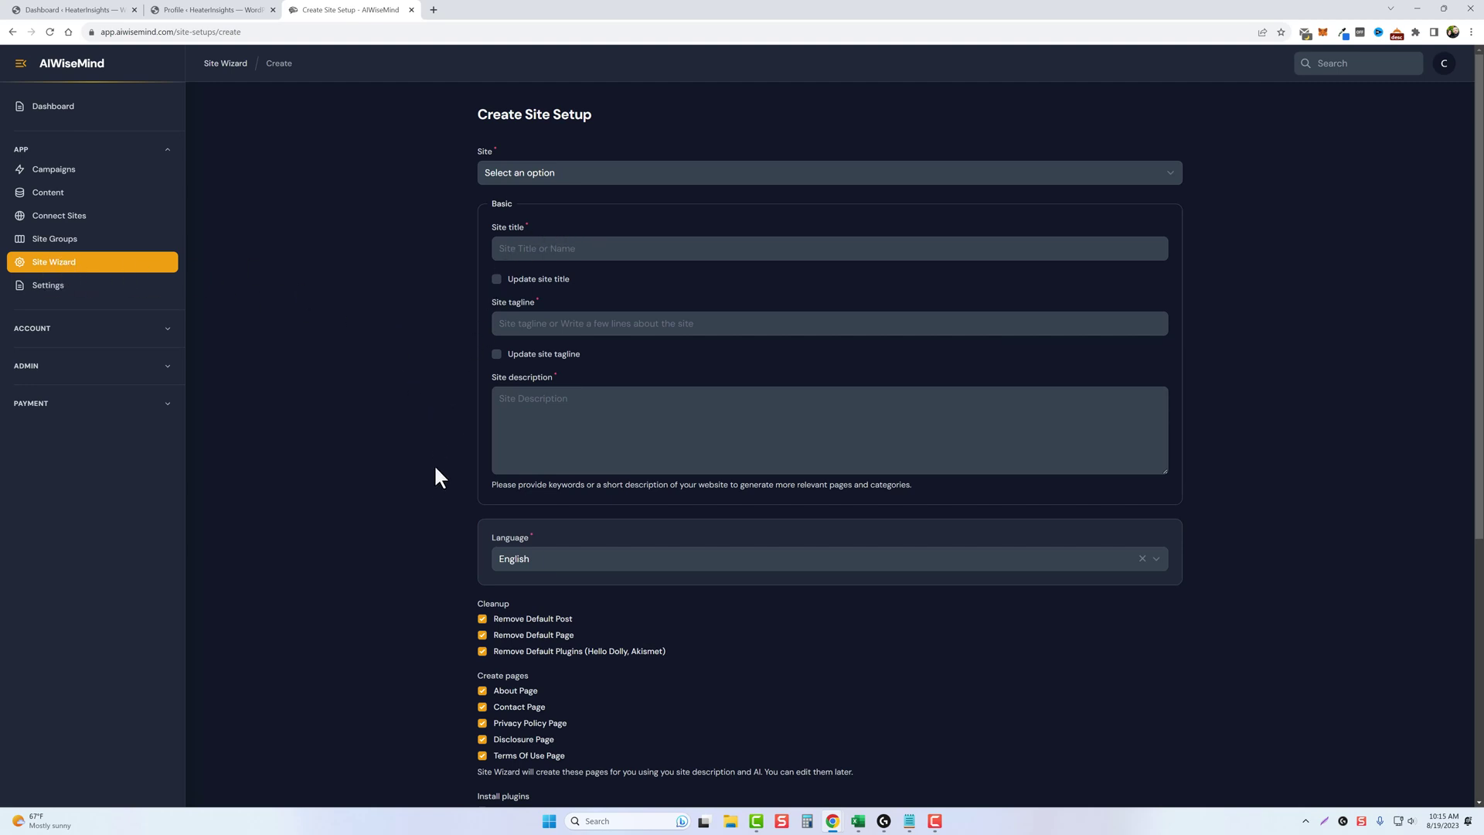
Add Site Kit by Google, Rank Math SEO and Youtube Embed Plus to the plugins the Site Wizard installs.
{"action": "scroll", "coordinate": [436, 467], "scroll_direction": "down", "scroll_amount": 3}
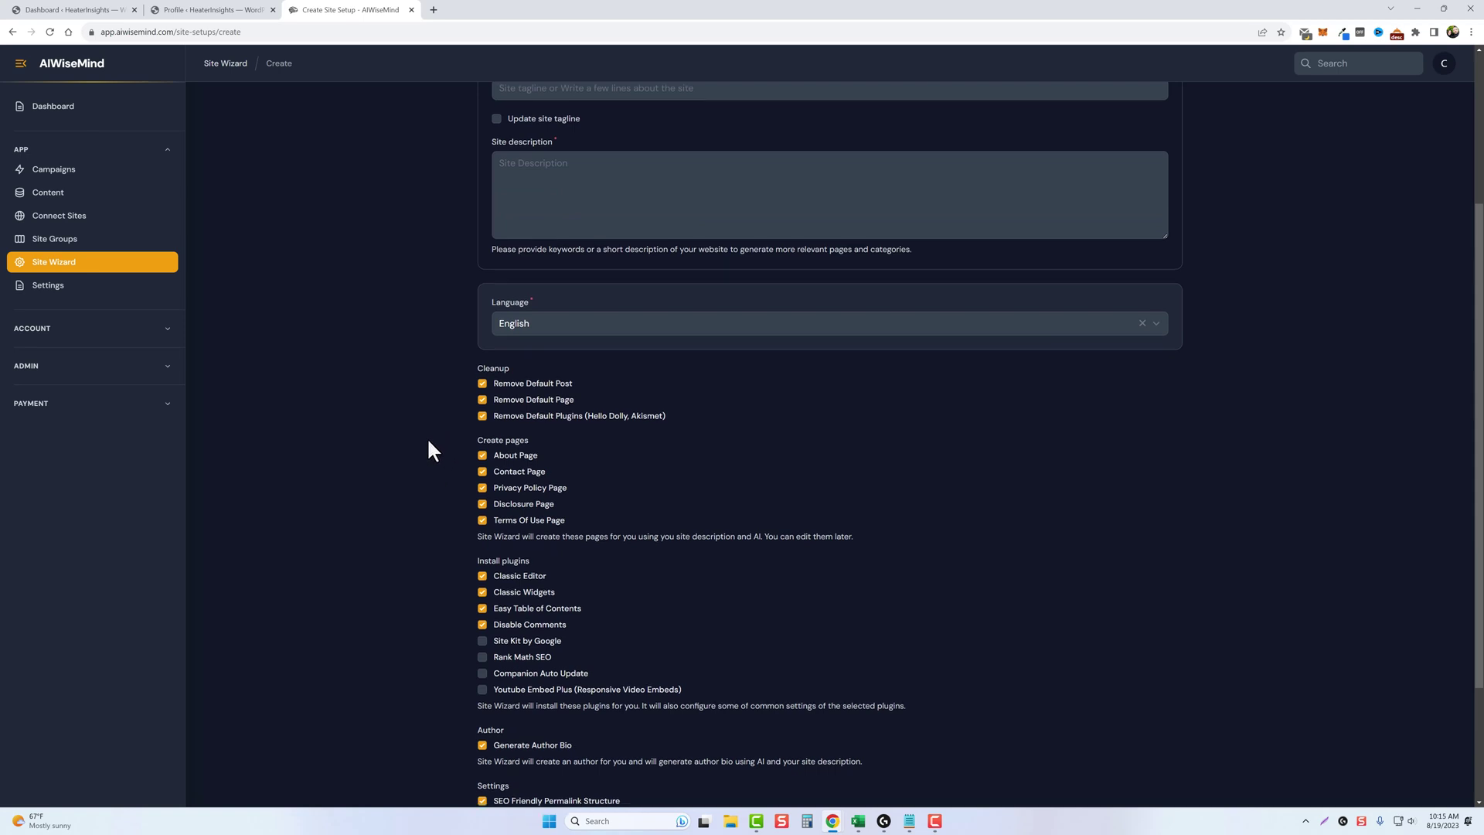
{"action": "scroll", "coordinate": [438, 420], "scroll_direction": "down", "scroll_amount": 2}
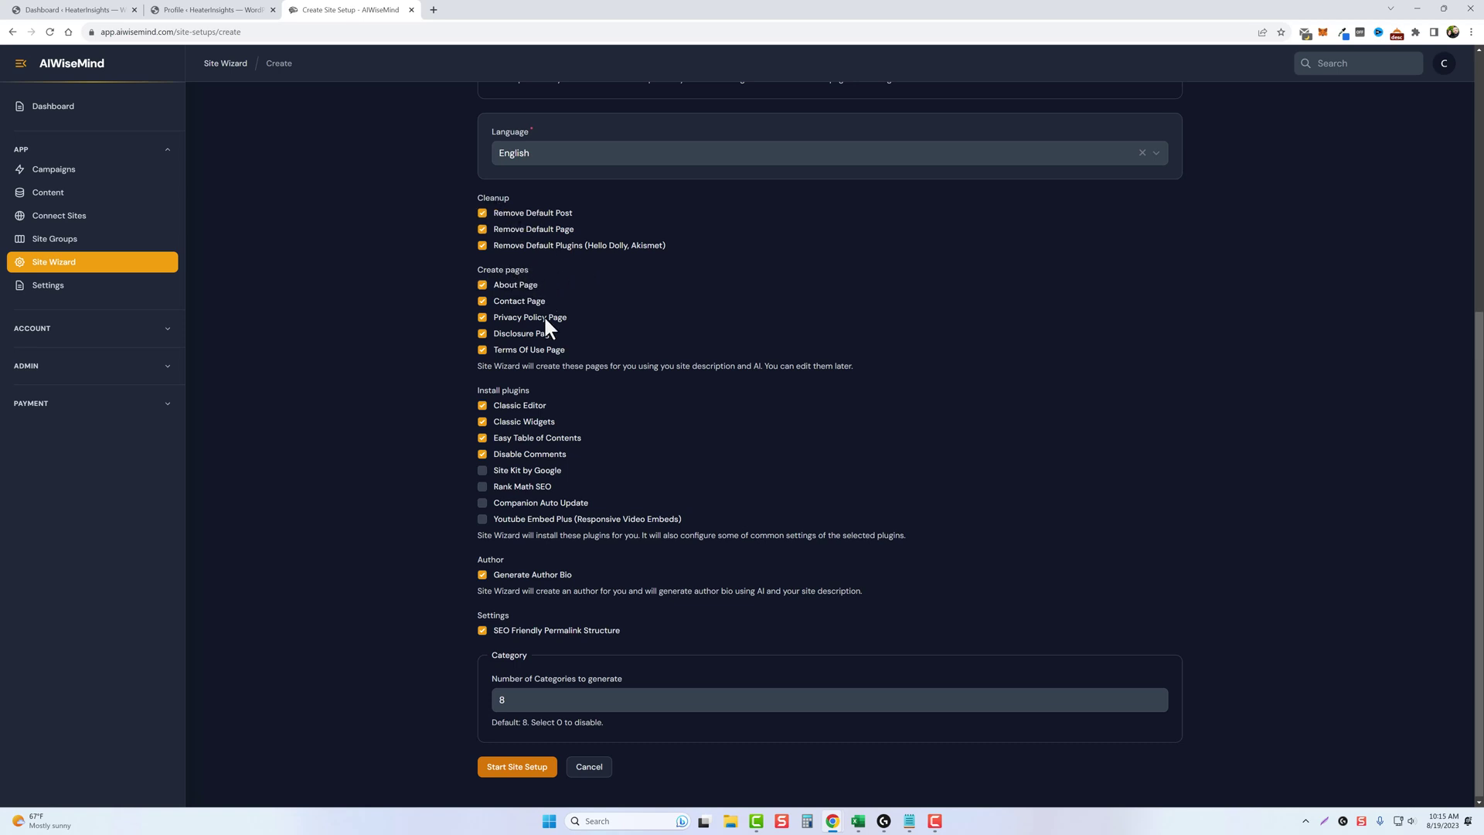
{"action": "scroll", "coordinate": [550, 340], "scroll_direction": "down", "scroll_amount": 1}
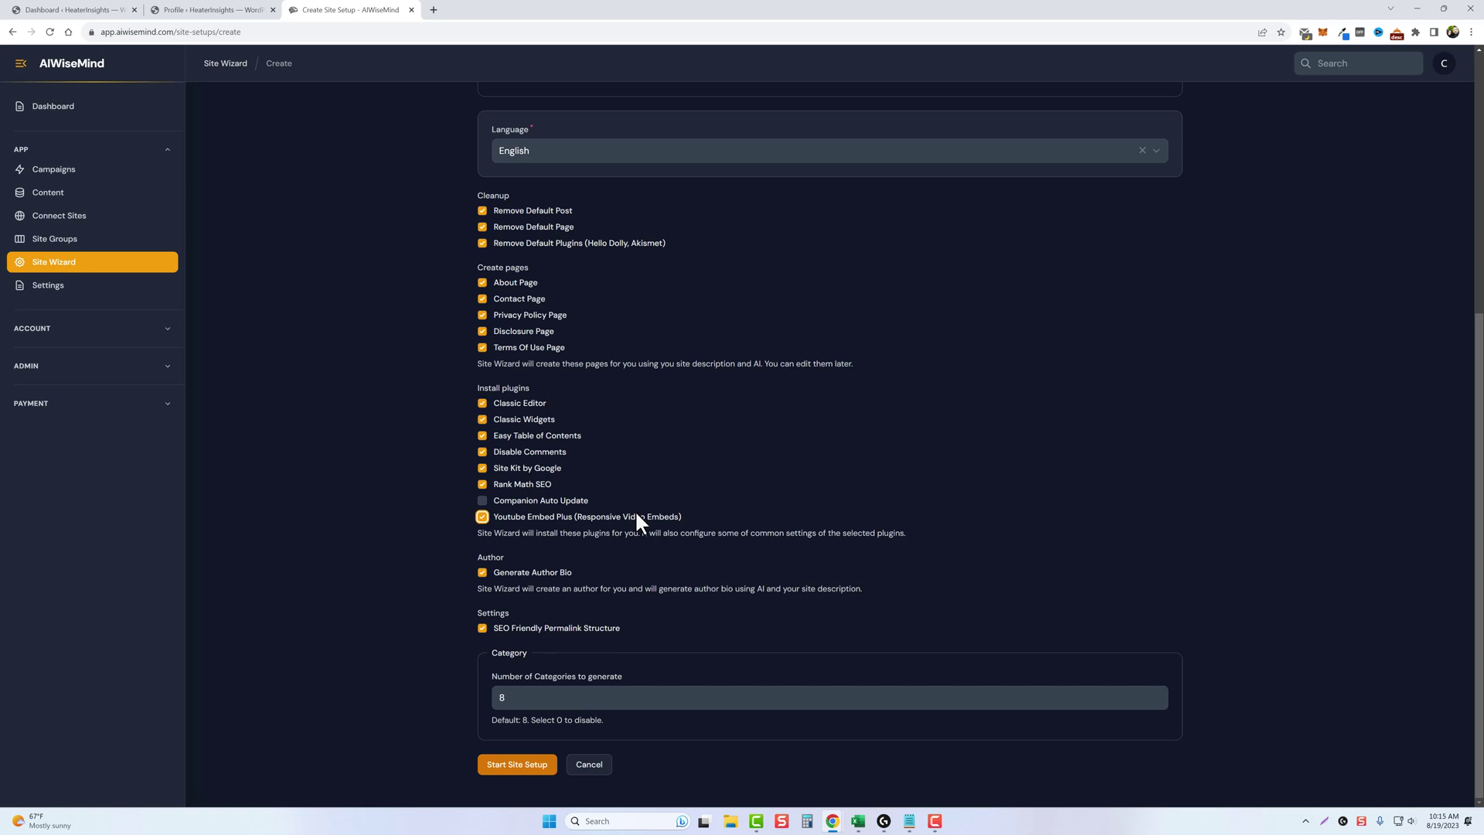
Fill in the Heater Insights setup with tagline "Learn about heaters" and a description covering home, garage and office heater questions plus popular home heater choices.
{"action": "scroll", "coordinate": [669, 568], "scroll_direction": "up", "scroll_amount": 5}
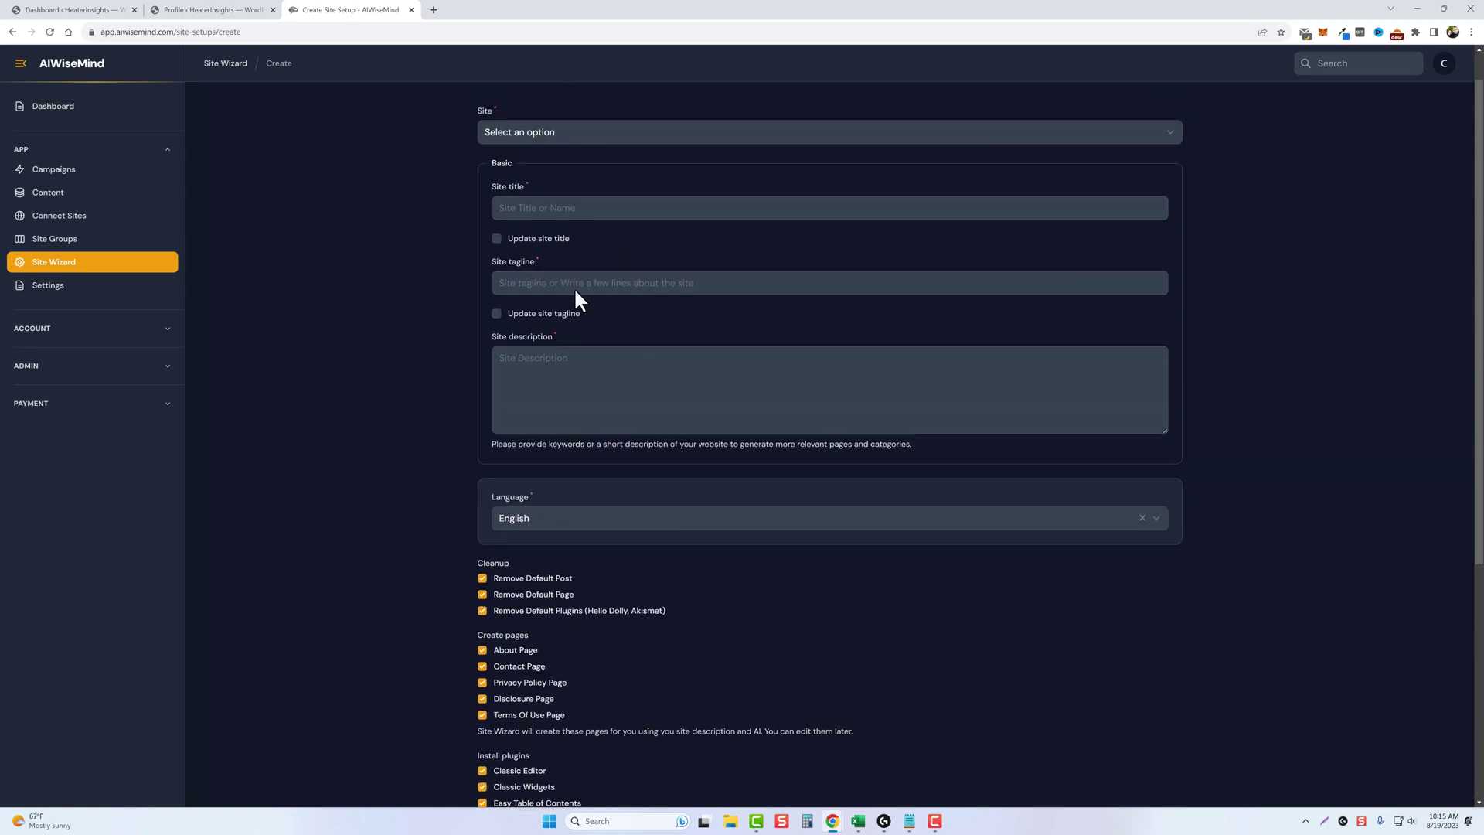
{"action": "scroll", "coordinate": [575, 292], "scroll_direction": "up", "scroll_amount": 1}
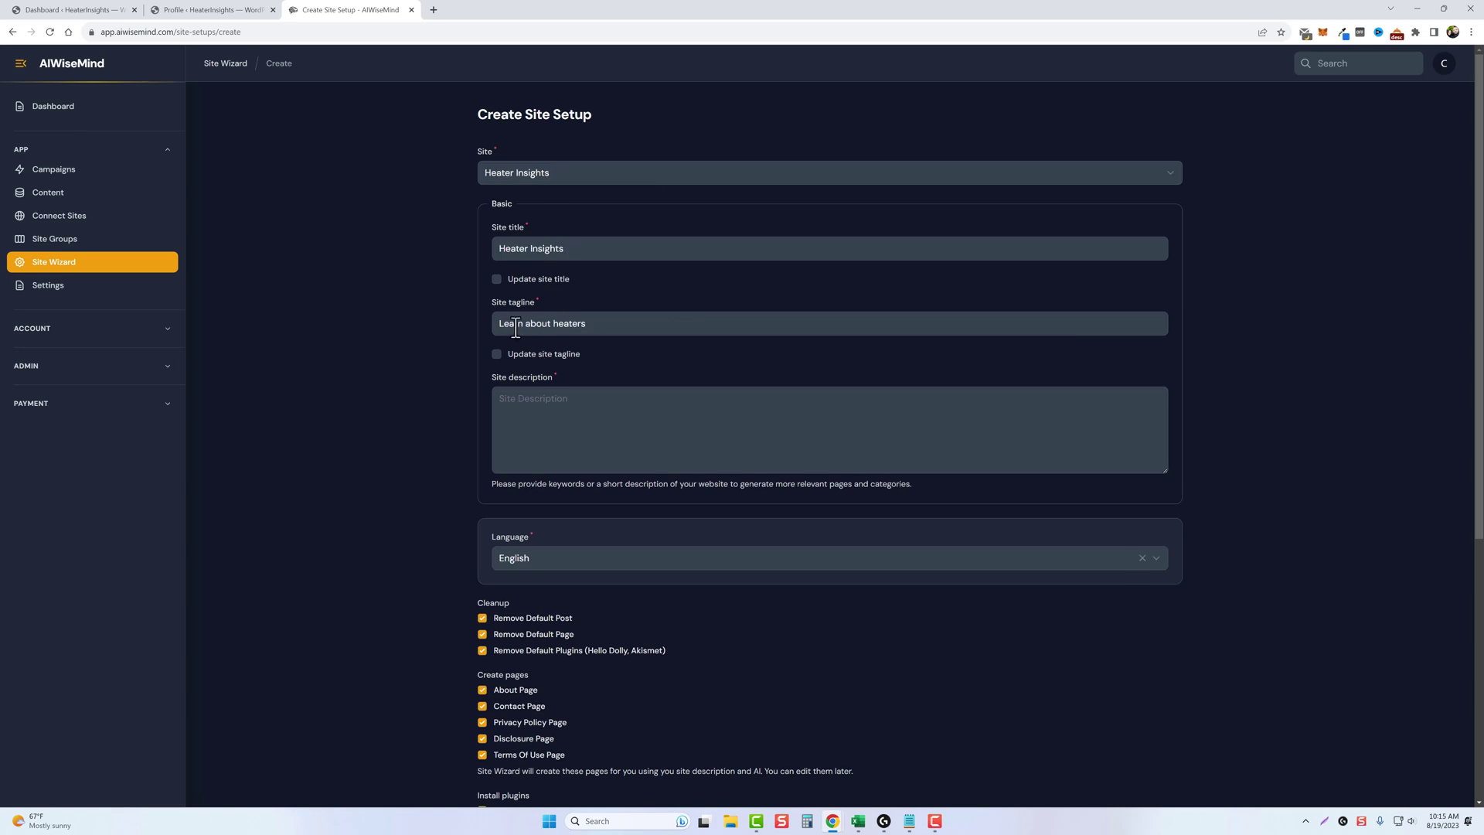
{"action": "left_click", "coordinate": [542, 408]}
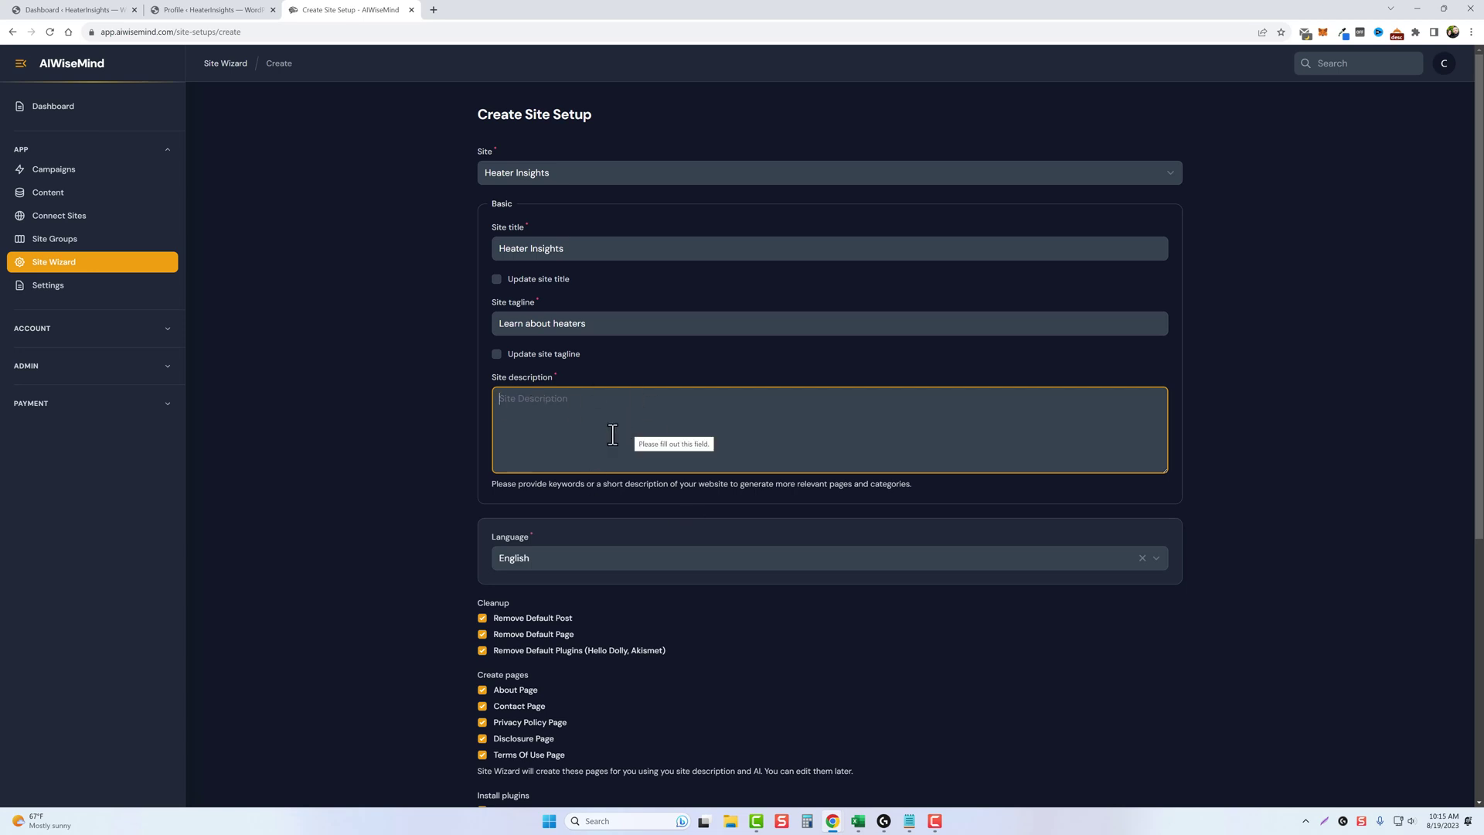
{"action": "scroll", "coordinate": [587, 533], "scroll_direction": "down", "scroll_amount": 2}
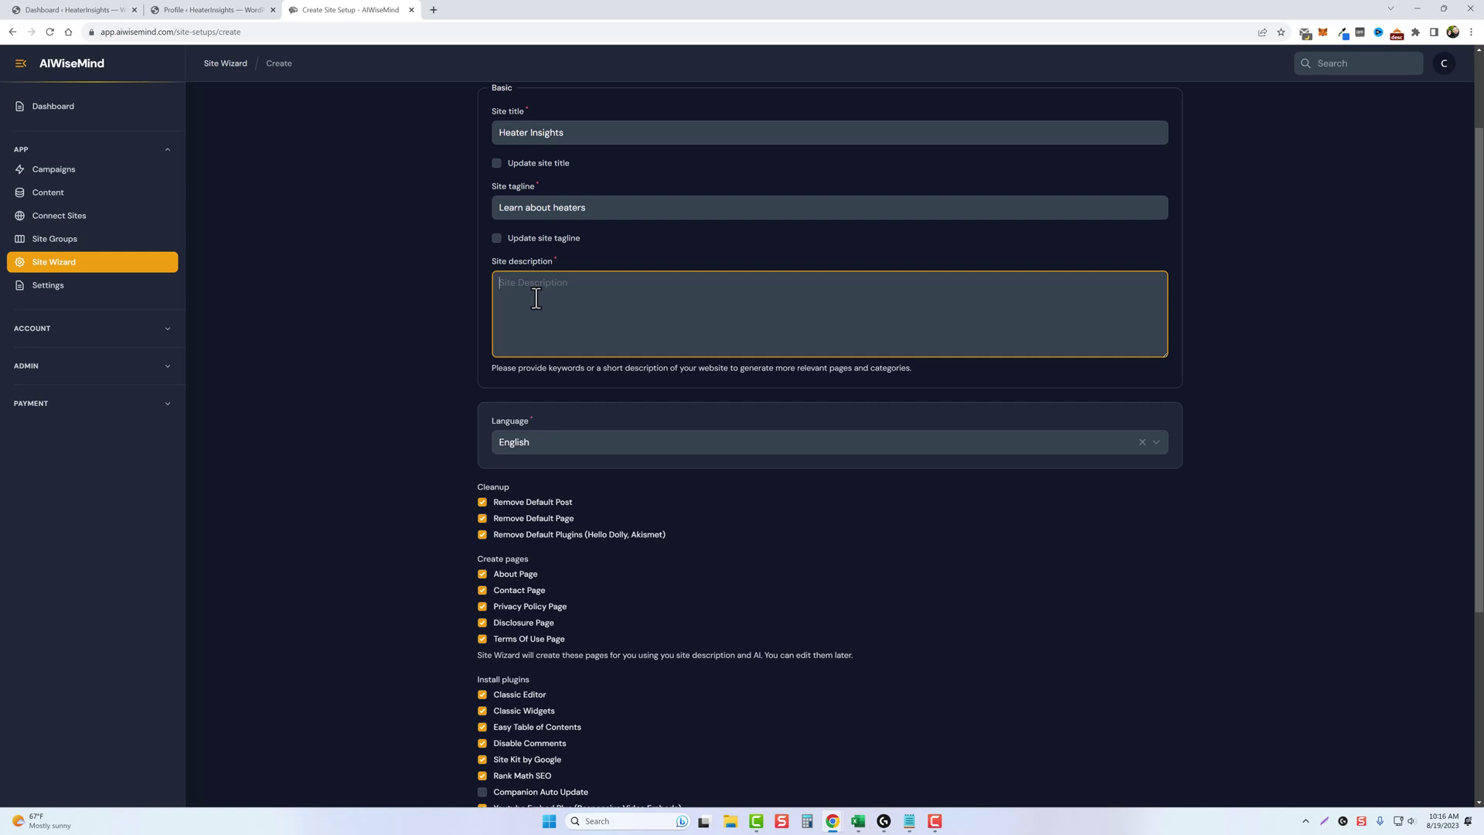
{"action": "type", "text": "Heater Insights answers popular questions for using heaters in the home, garage, or office.  We also share some of our most popular choices for home heaters."}
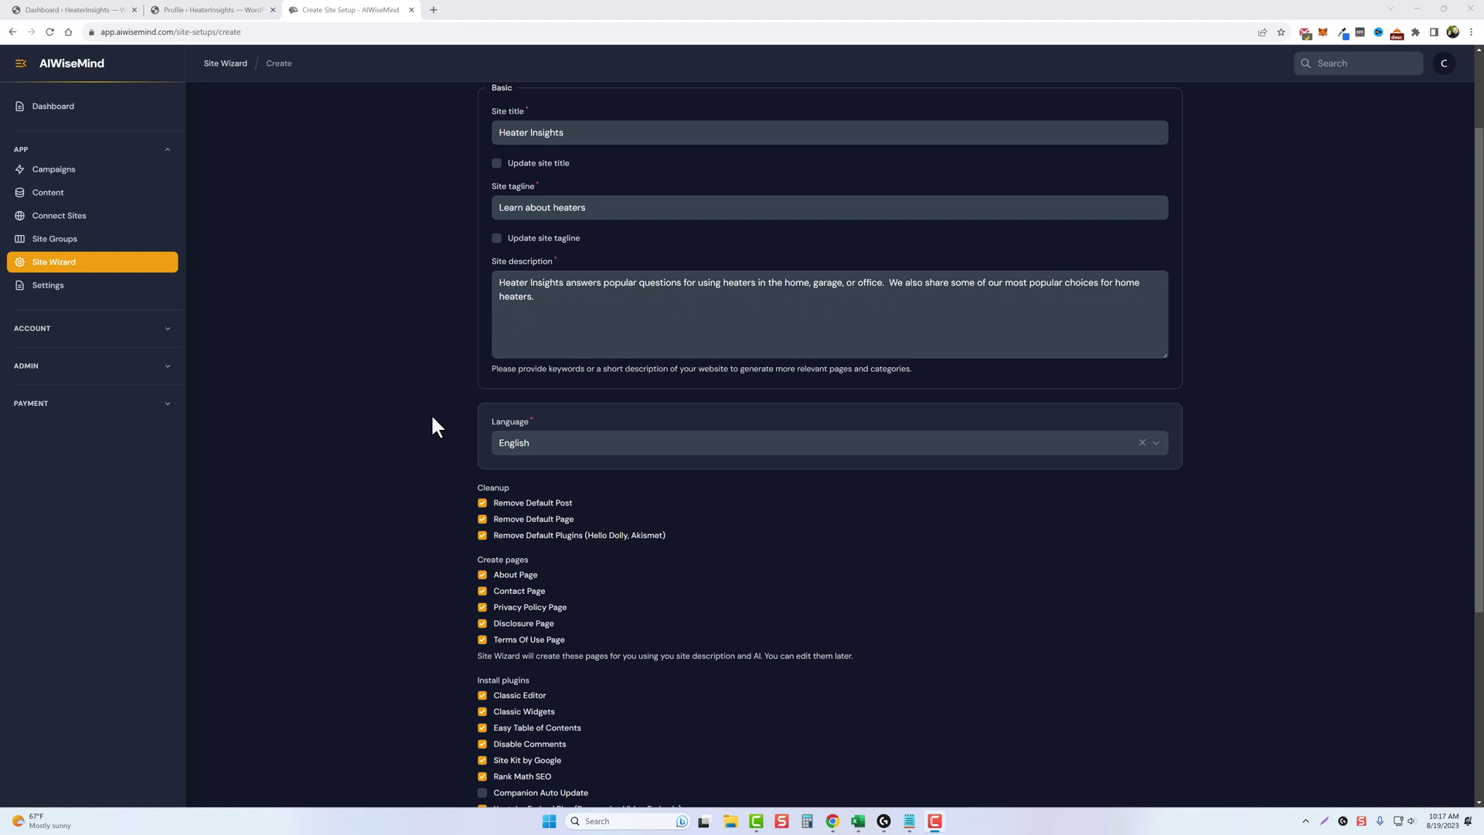
{"action": "scroll", "coordinate": [425, 507], "scroll_direction": "down", "scroll_amount": 4}
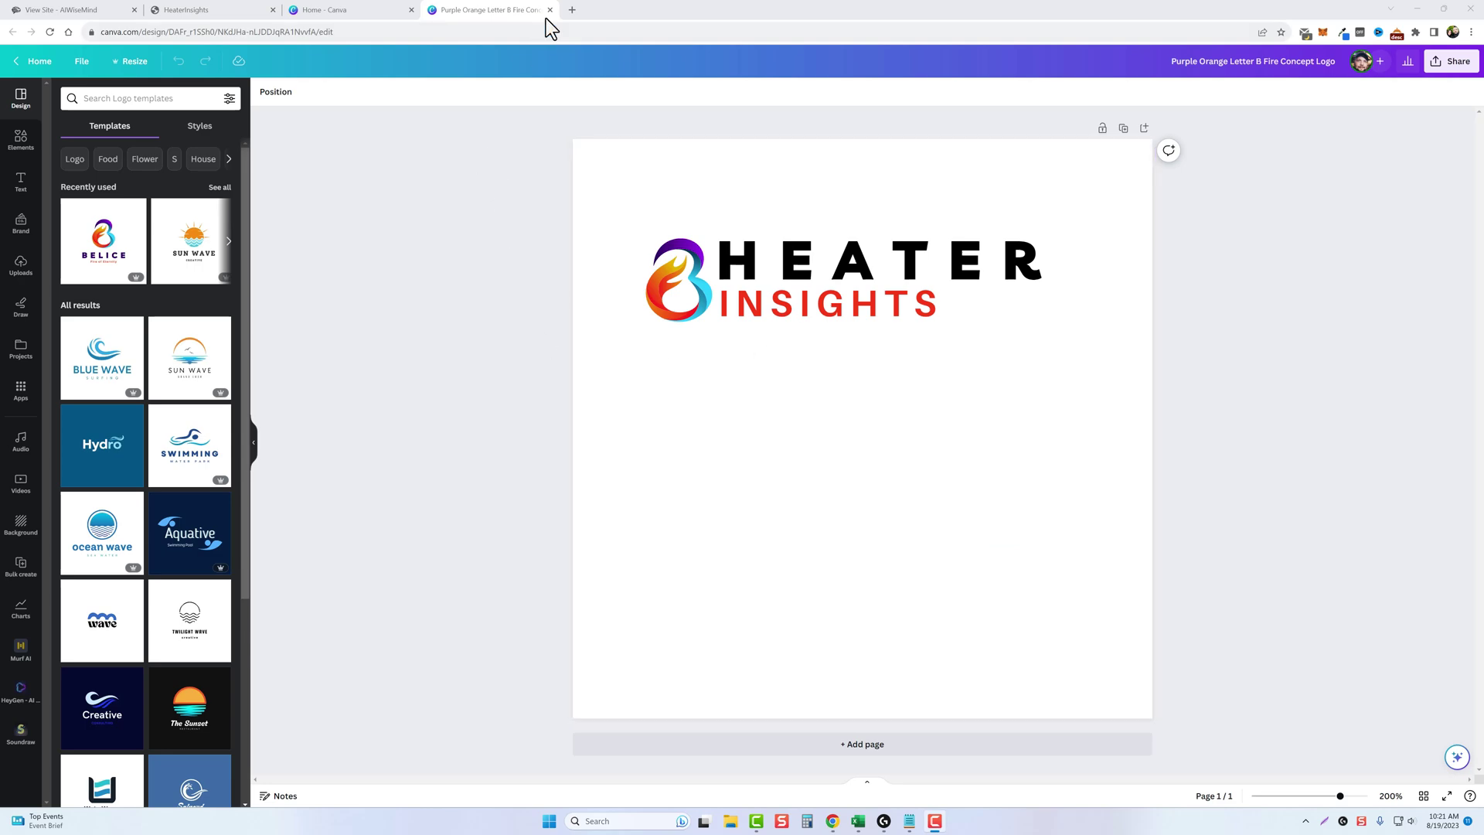
Leave Canva and open the About Us, Contact Us, Disclosure, Privacy Policy and Terms Of Use pages of heaterinsights.com in separate tabs.
{"action": "left_click", "coordinate": [411, 10]}
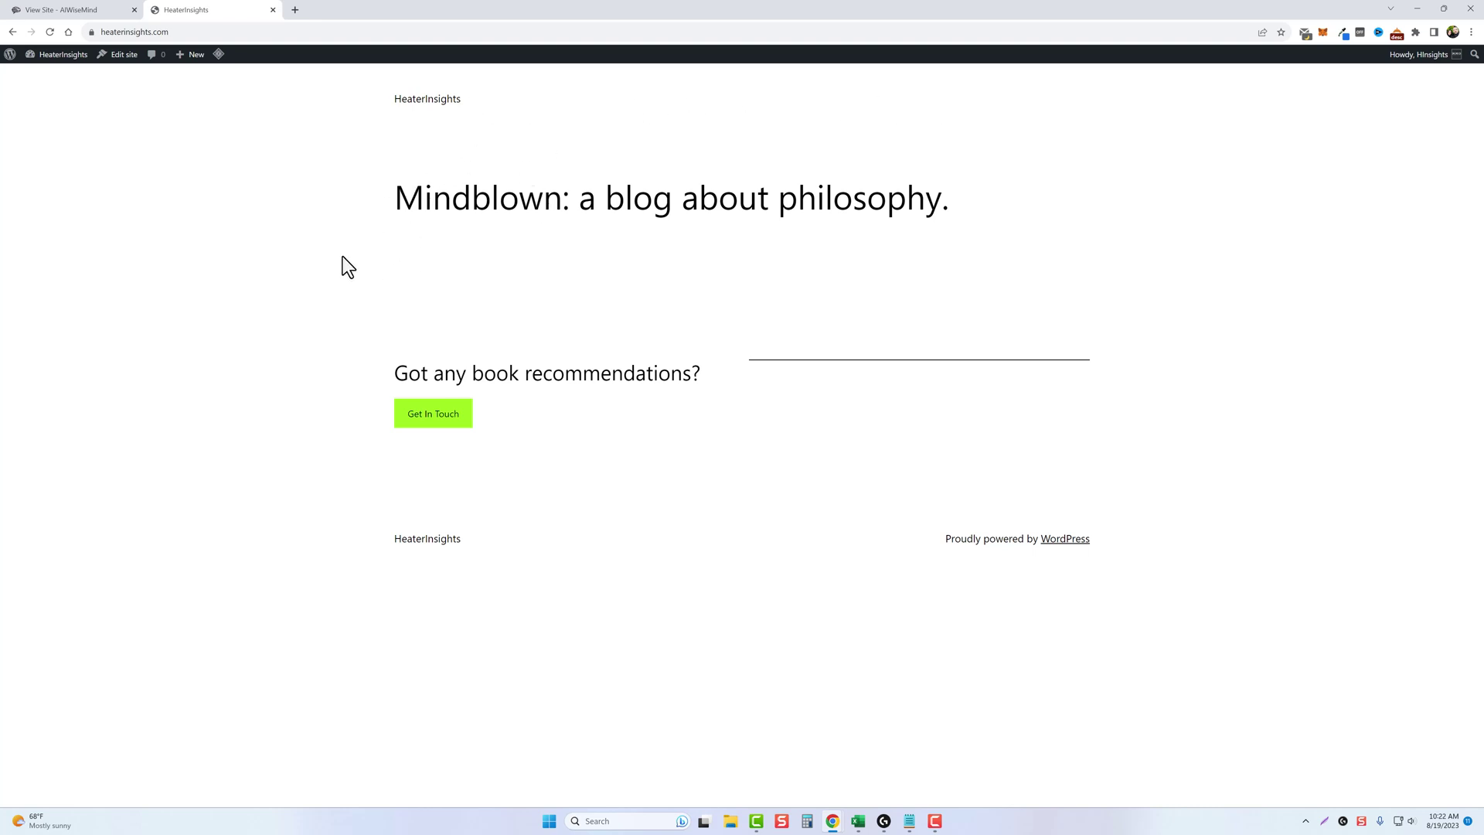
{"action": "left_click", "coordinate": [58, 55]}
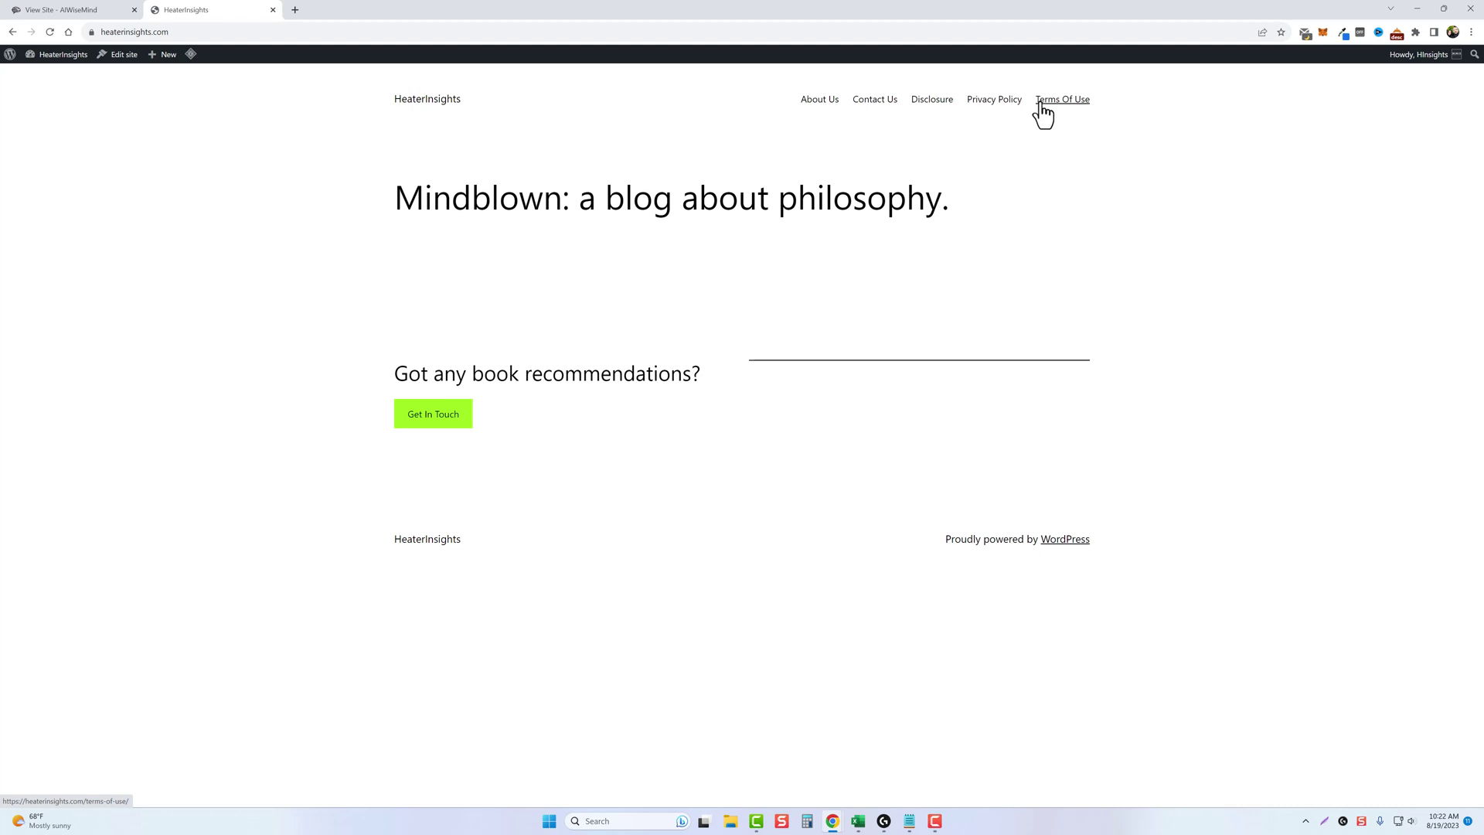
{"action": "middle_click", "coordinate": [824, 101]}
{"action": "middle_click", "coordinate": [880, 103]}
{"action": "middle_click", "coordinate": [931, 103]}
{"action": "middle_click", "coordinate": [993, 102]}
{"action": "middle_click", "coordinate": [1051, 108]}
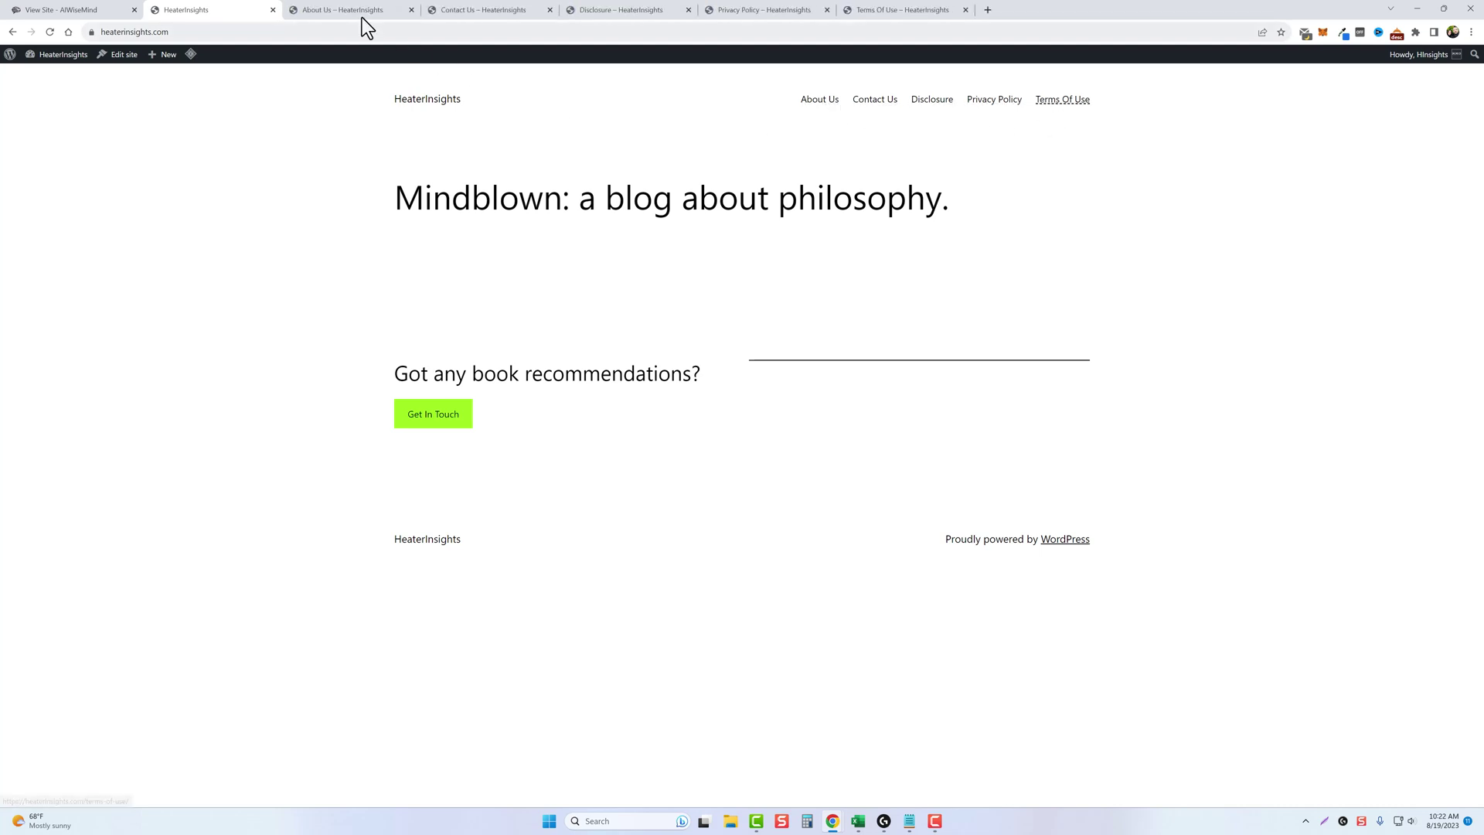
Review the content of the generated About Us, Contact Us, Disclosure, Privacy Policy and Terms Of Use pages.
{"action": "left_click", "coordinate": [362, 15]}
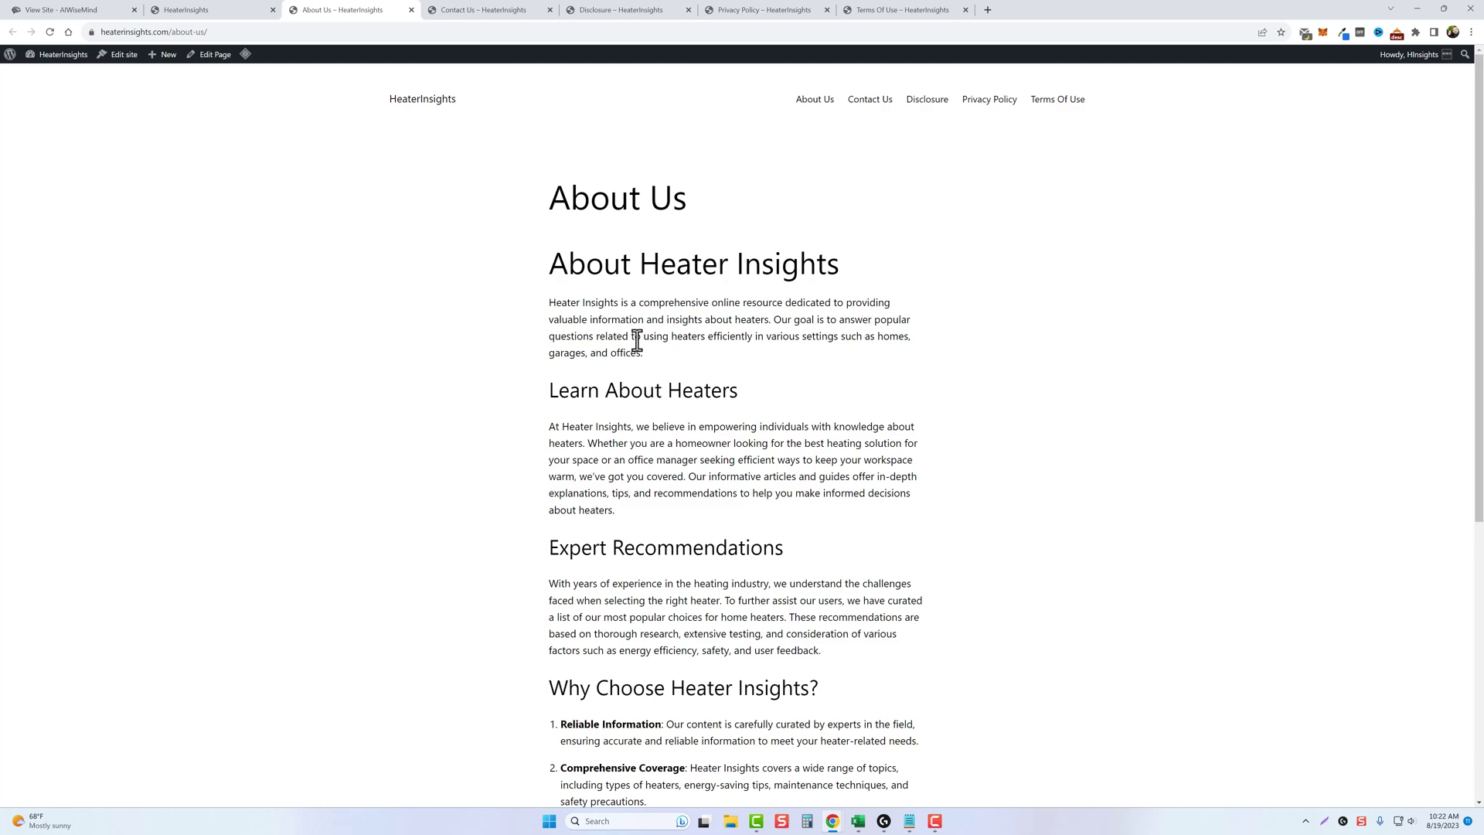
{"action": "scroll", "coordinate": [606, 462], "scroll_direction": "down", "scroll_amount": 2}
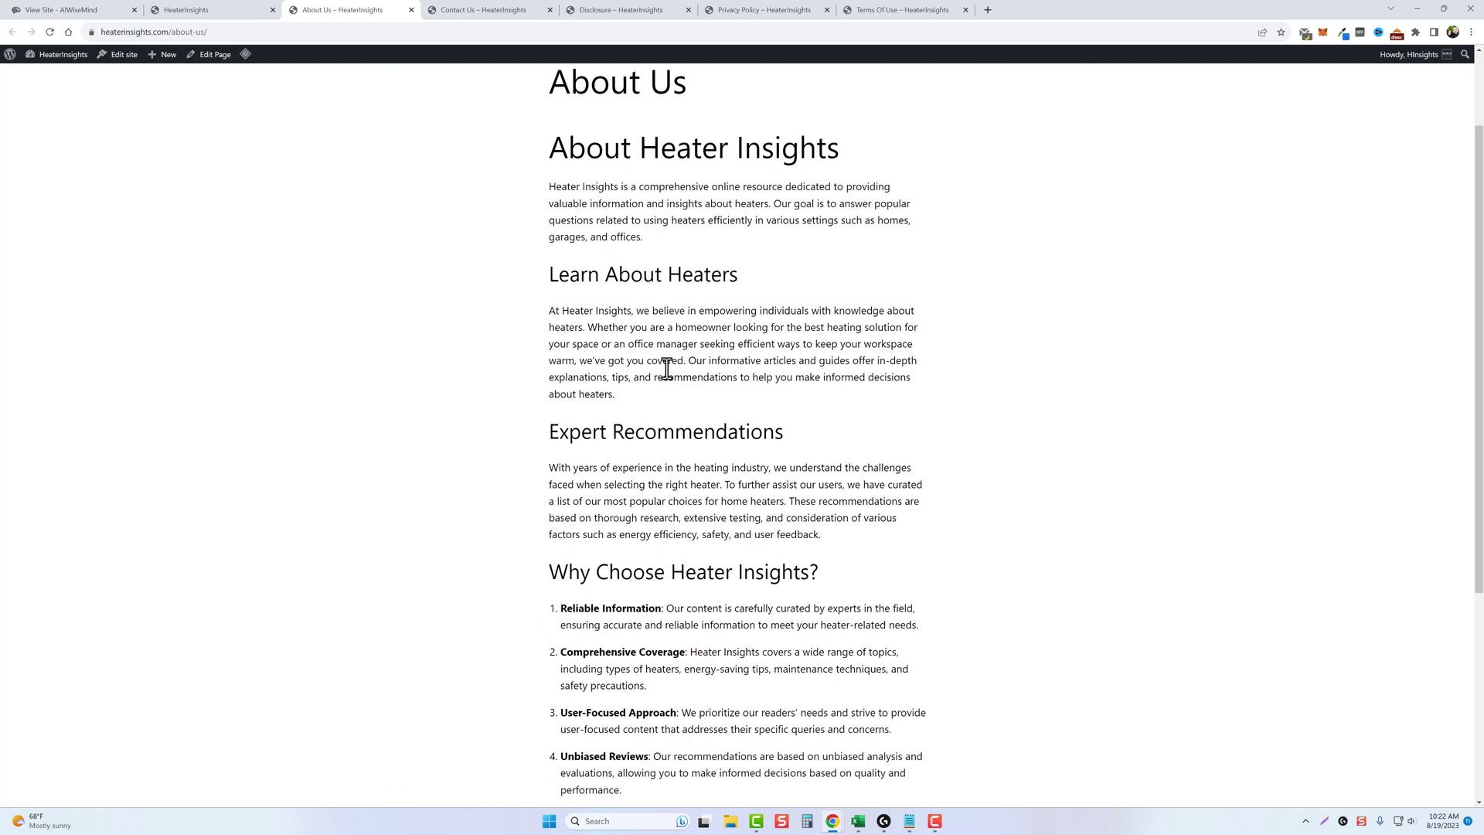
{"action": "scroll", "coordinate": [663, 371], "scroll_direction": "down", "scroll_amount": 3}
{"action": "scroll", "coordinate": [680, 403], "scroll_direction": "down", "scroll_amount": 1}
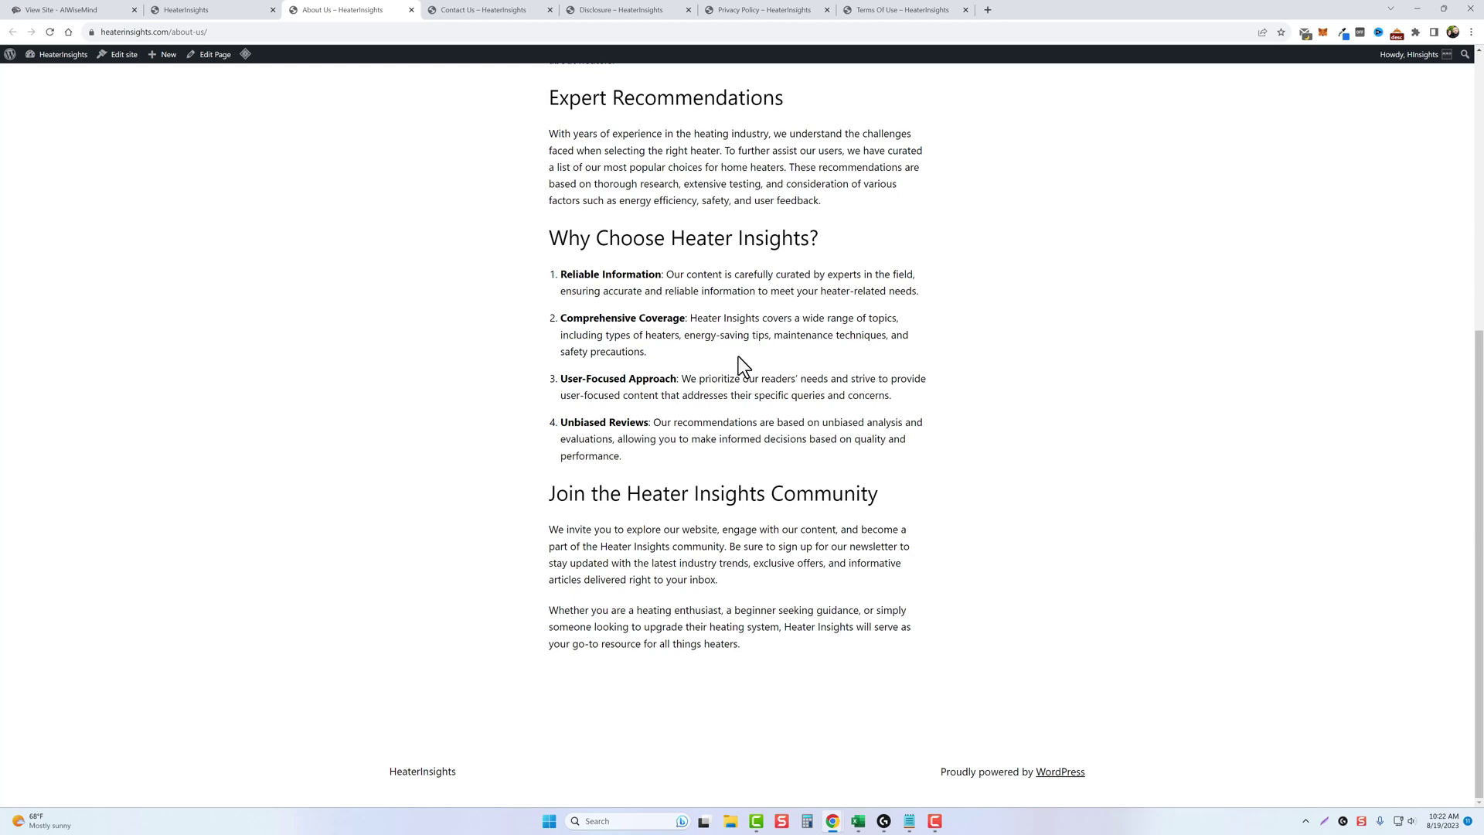
{"action": "scroll", "coordinate": [699, 487], "scroll_direction": "up", "scroll_amount": 6}
{"action": "key", "text": "ctrl+Tab"}
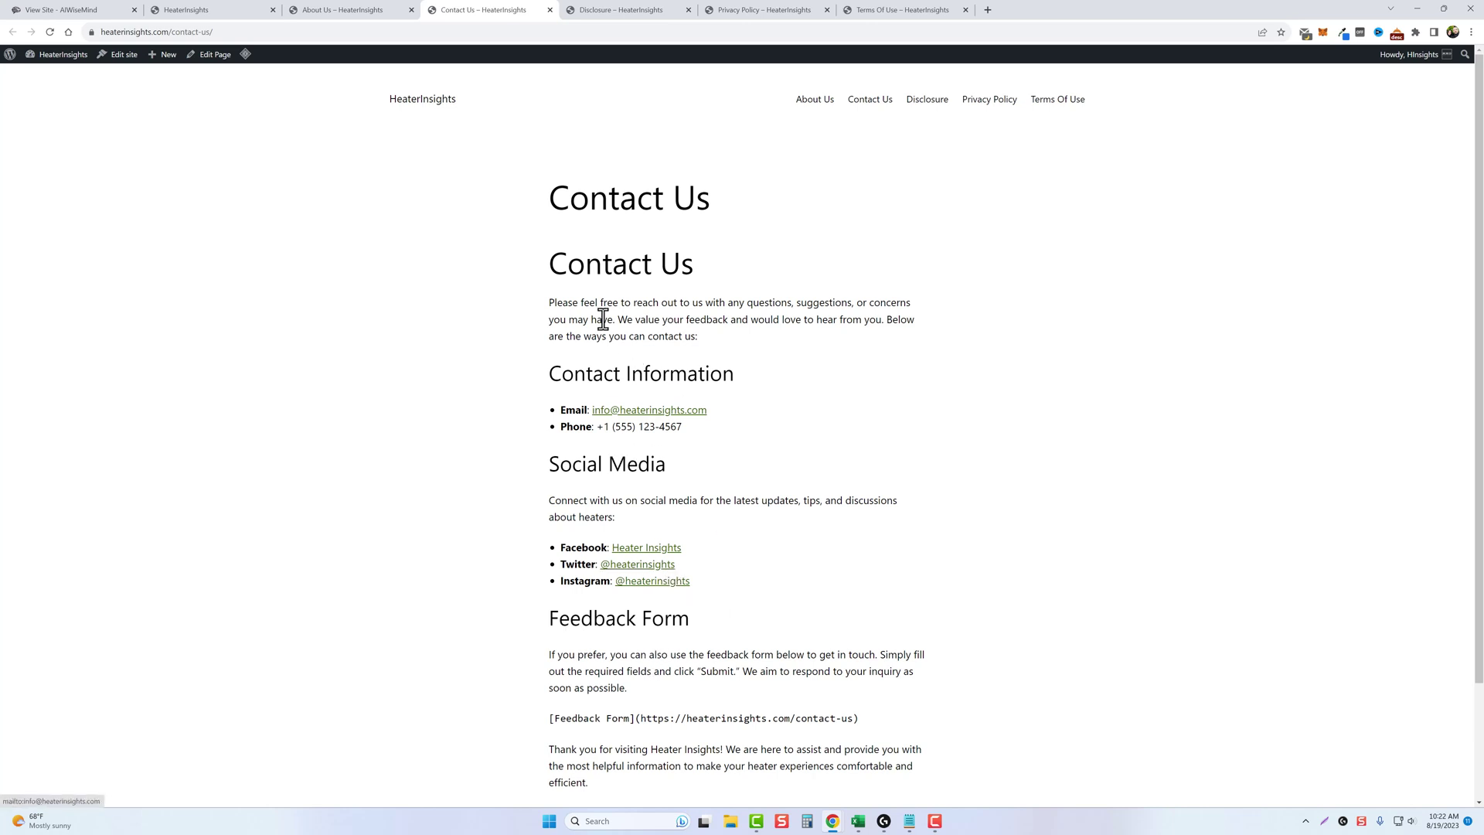
{"action": "left_click", "coordinate": [612, 13]}
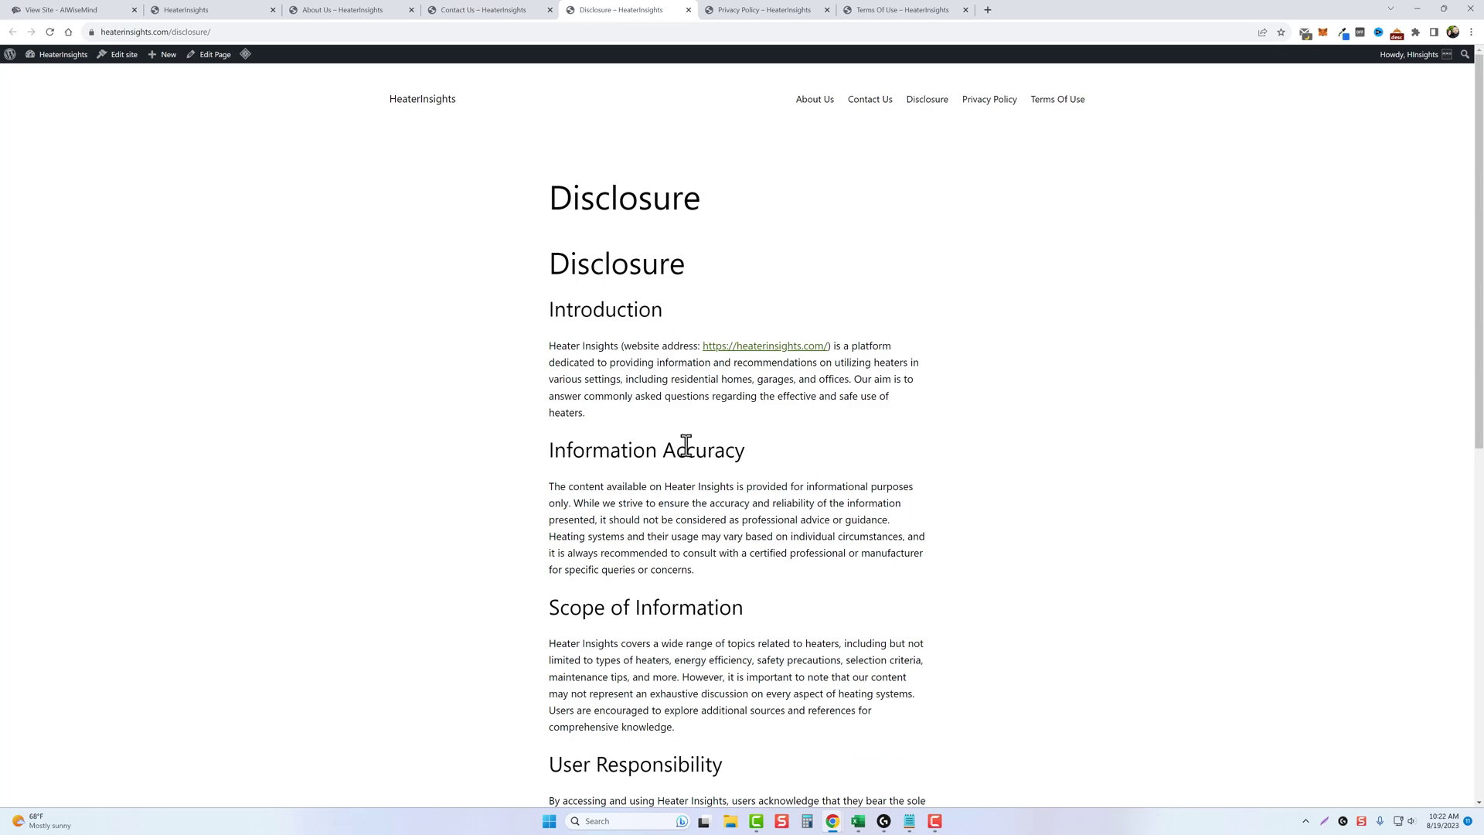
{"action": "left_click", "coordinate": [767, 12]}
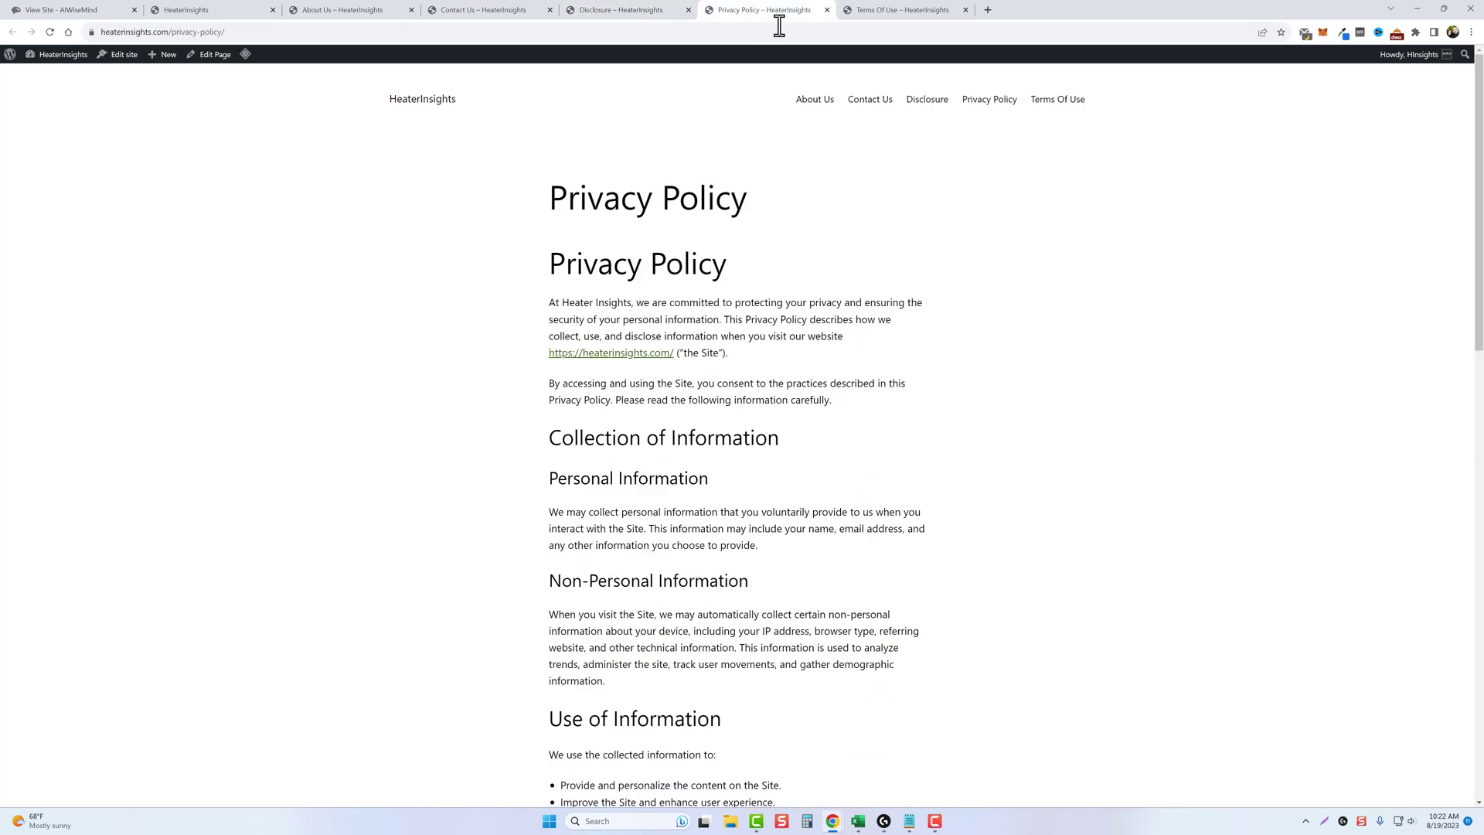
{"action": "left_click", "coordinate": [860, 16]}
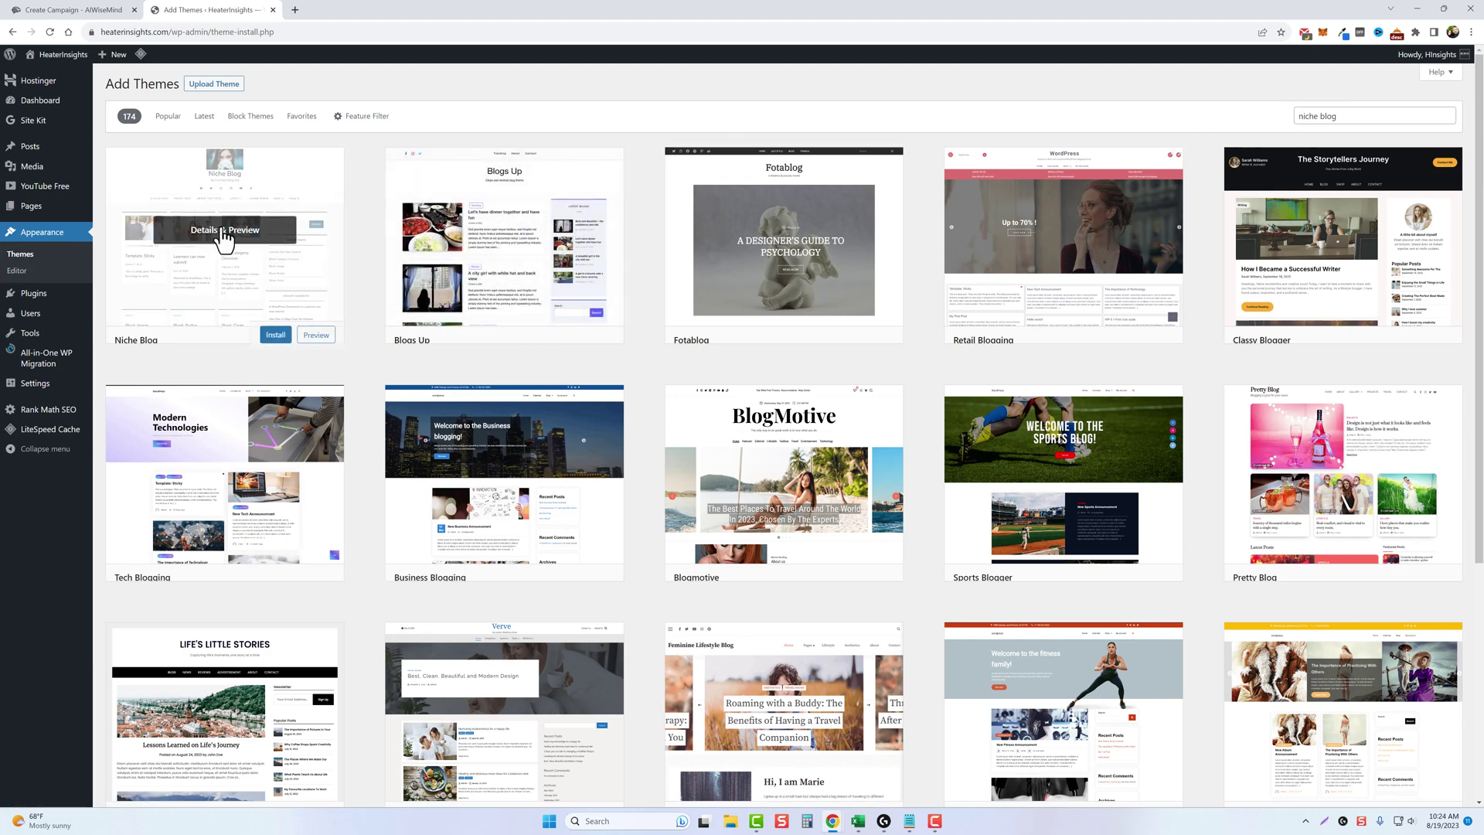
Install and activate the Niche Blog theme on the WordPress site.
{"action": "left_click", "coordinate": [273, 344]}
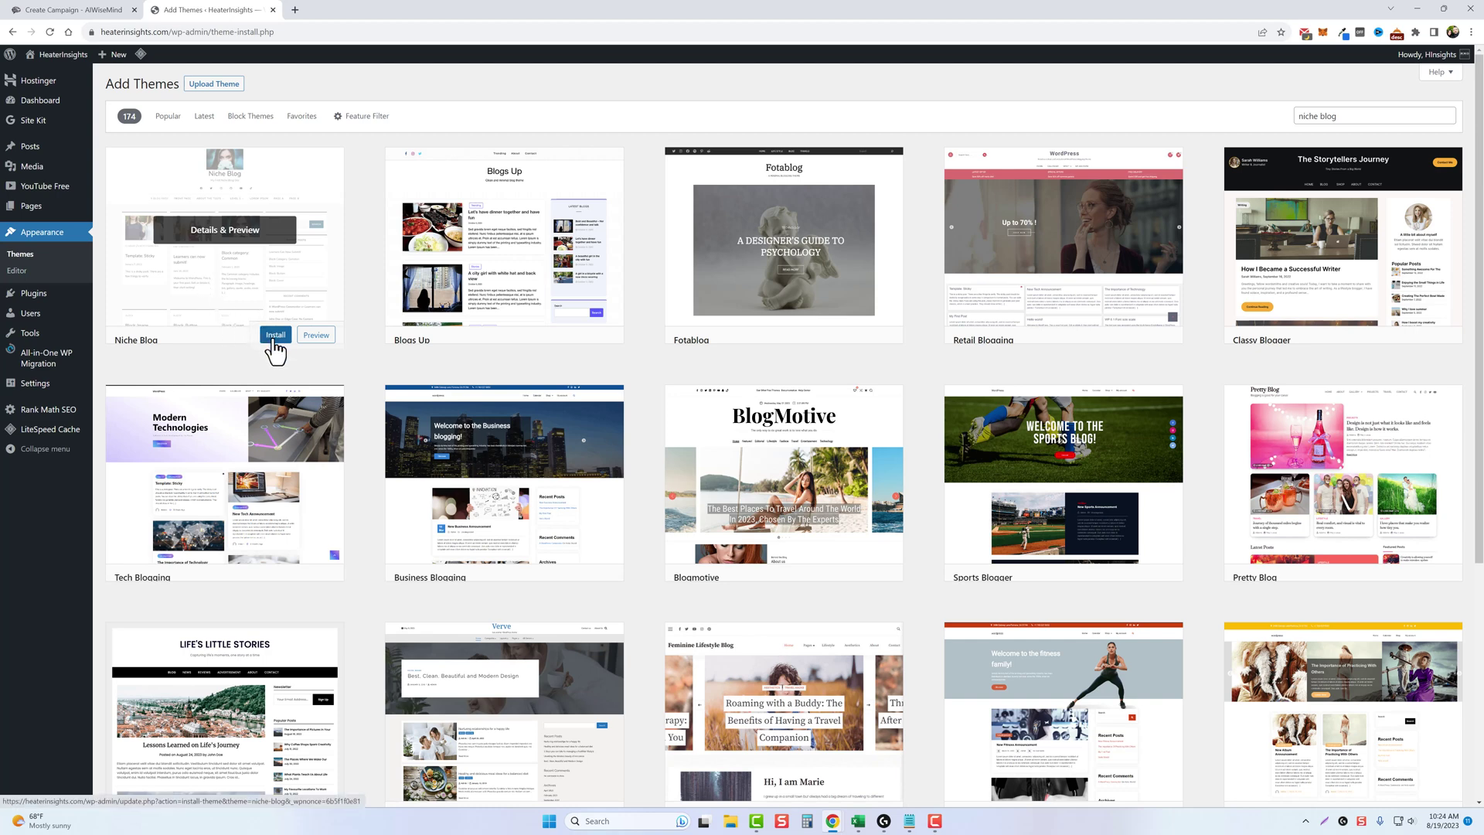
{"action": "left_click", "coordinate": [260, 338]}
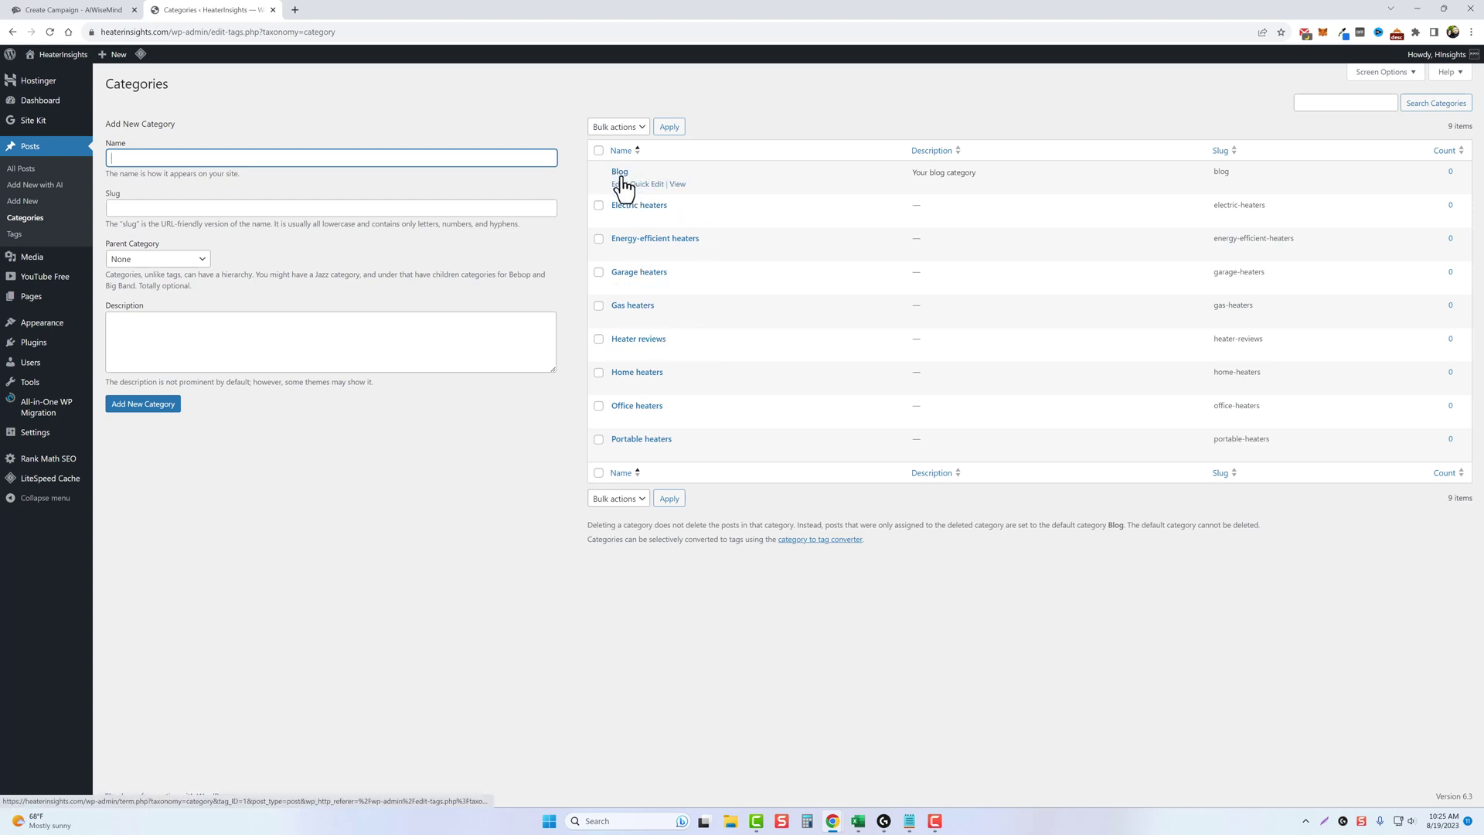
Rename the default Blog category and its slug to news, and view the site's front end.
{"action": "left_click", "coordinate": [618, 186]}
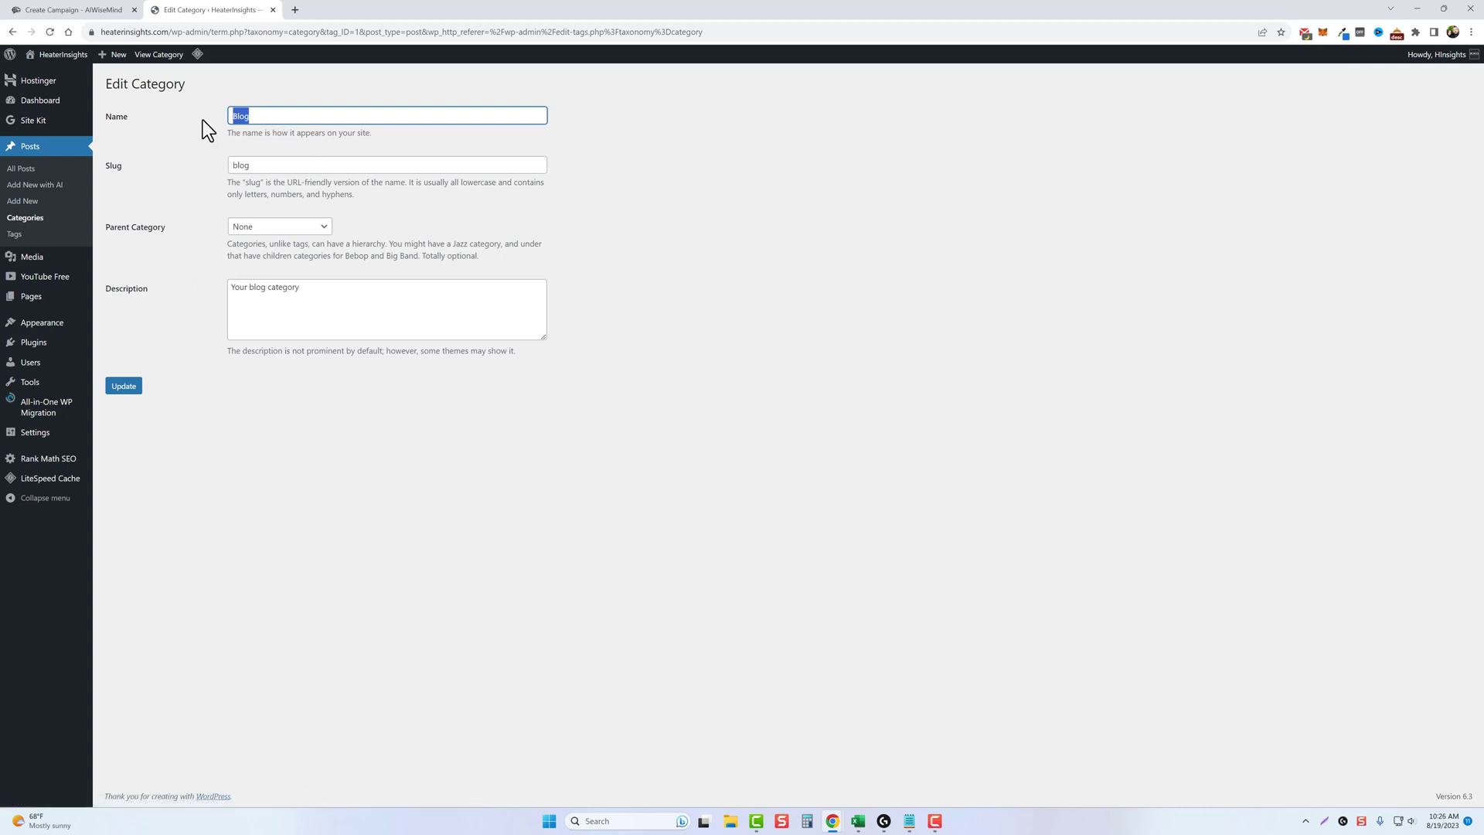
{"action": "key", "text": "Tab"}
{"action": "type", "text": "news"}
{"action": "left_click", "coordinate": [126, 393]}
{"action": "middle_click", "coordinate": [42, 75]}
{"action": "left_click", "coordinate": [332, 11]}
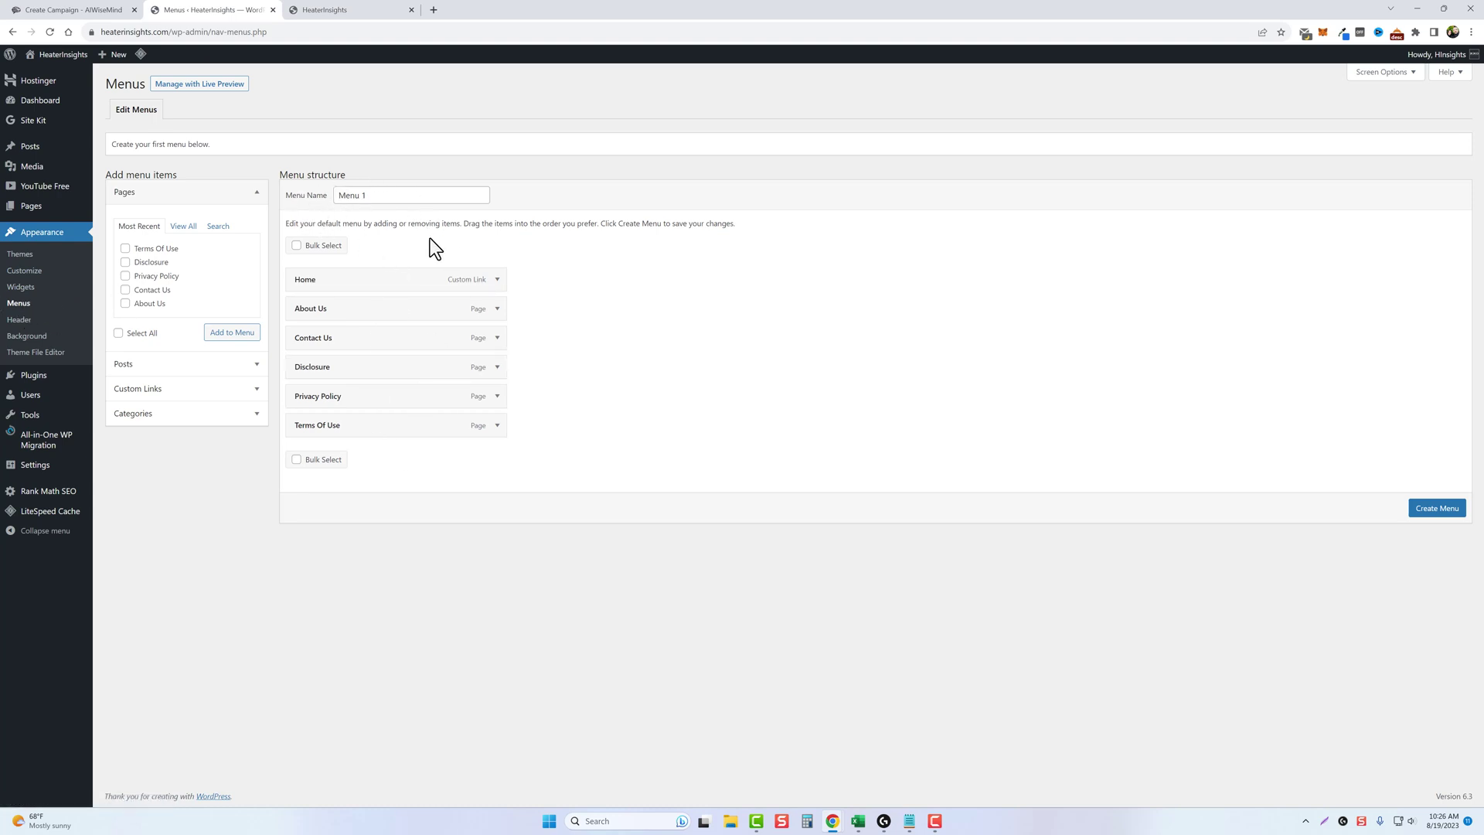
Create the default Menu 1, plus a new menu named Main Menu assigned to the Primary Menu location.
{"action": "left_click", "coordinate": [1437, 513]}
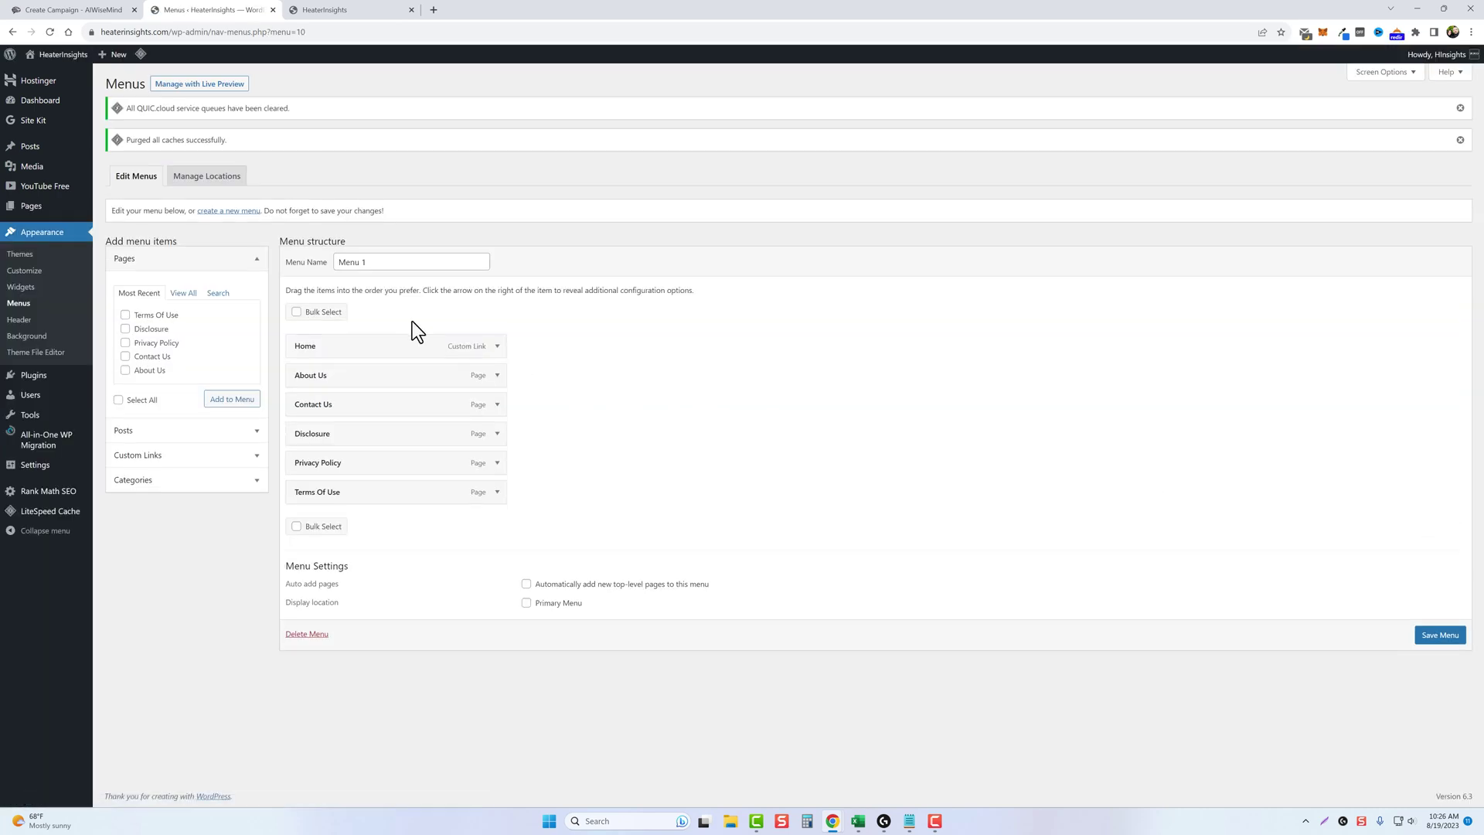
{"action": "left_click", "coordinate": [227, 211]}
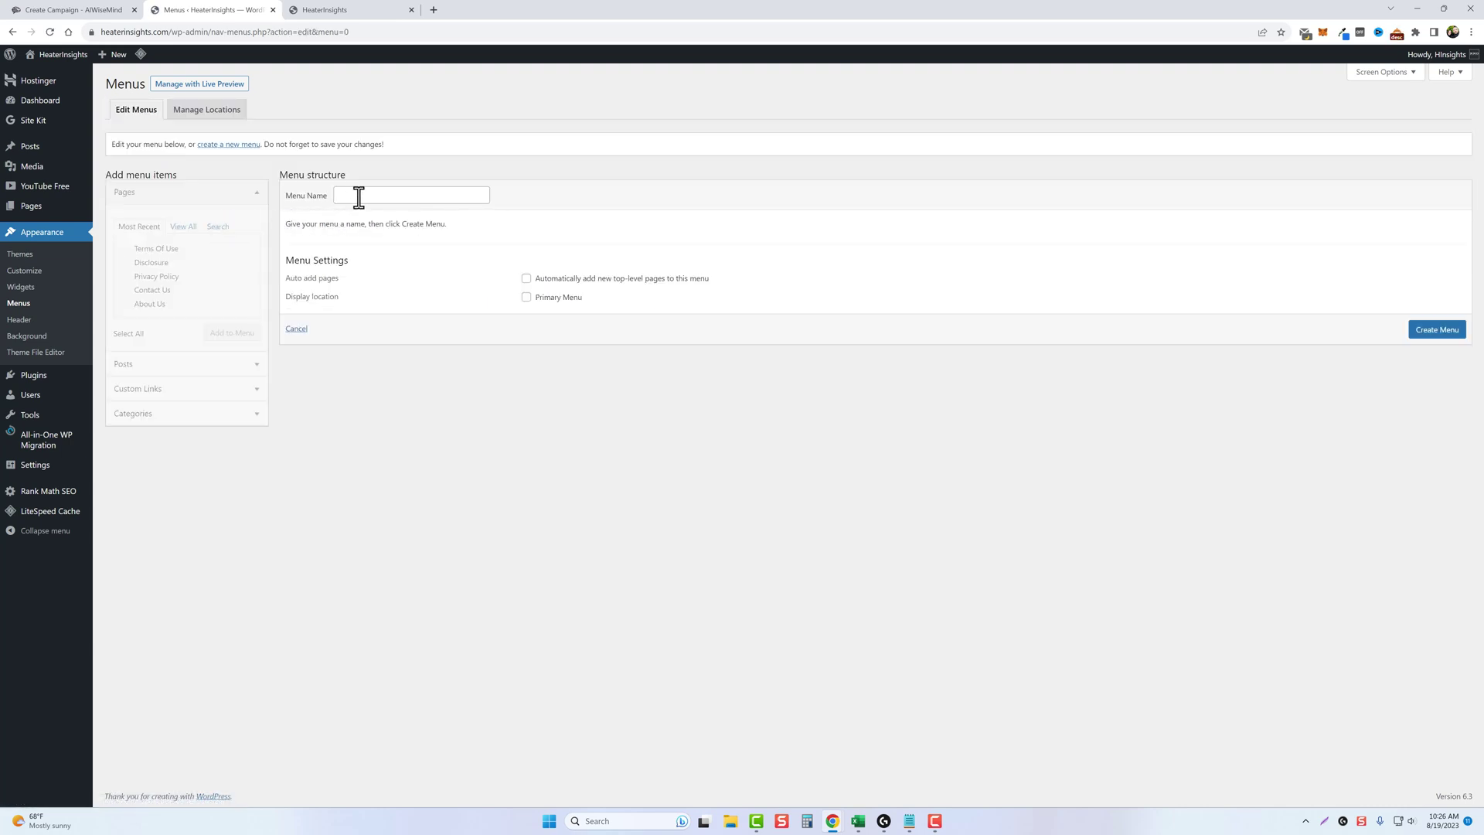
{"action": "left_click", "coordinate": [358, 197]}
{"action": "left_click", "coordinate": [425, 226]}
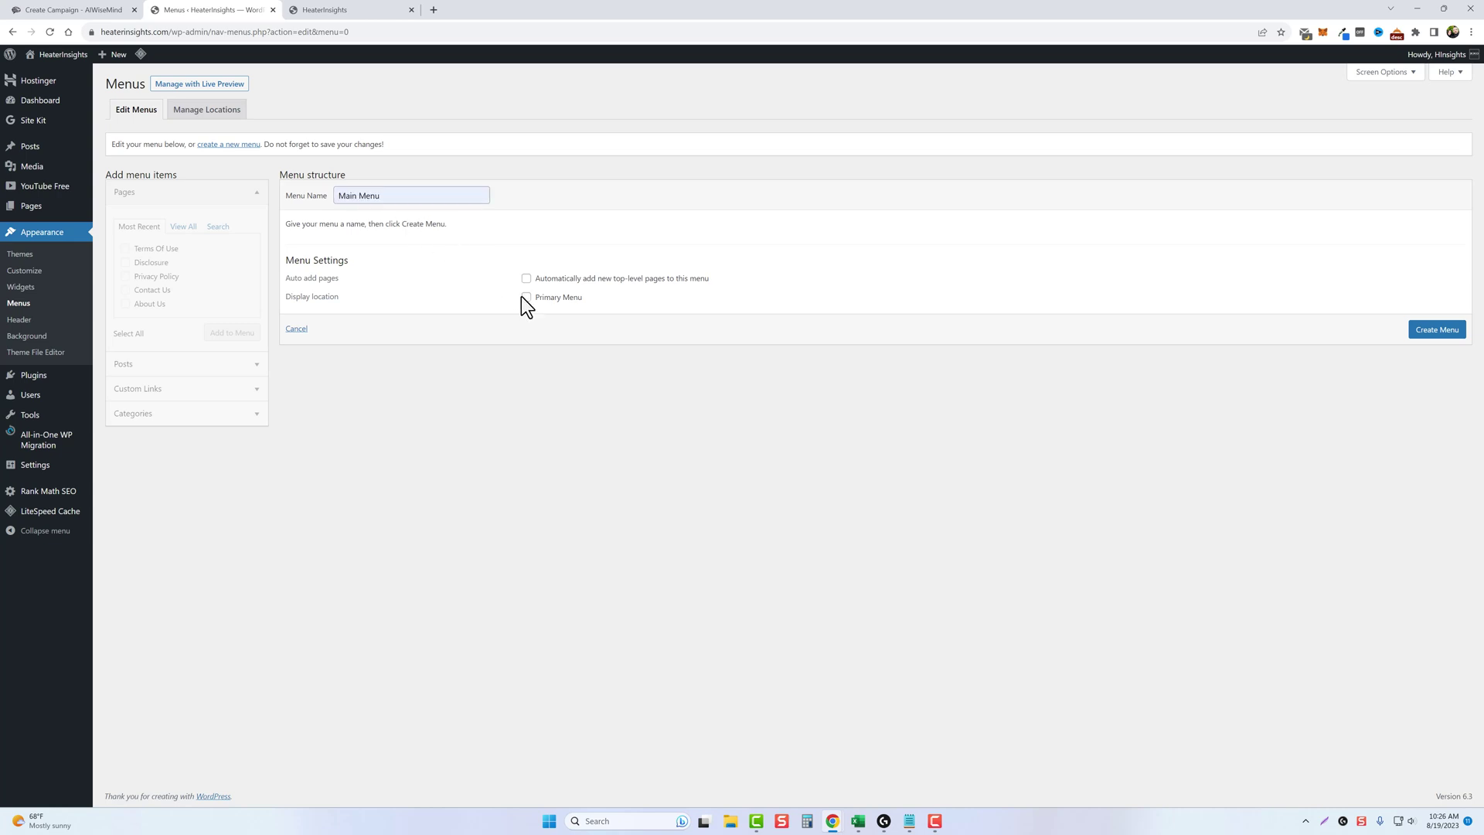
{"action": "left_click", "coordinate": [526, 296]}
{"action": "left_click", "coordinate": [1439, 330]}
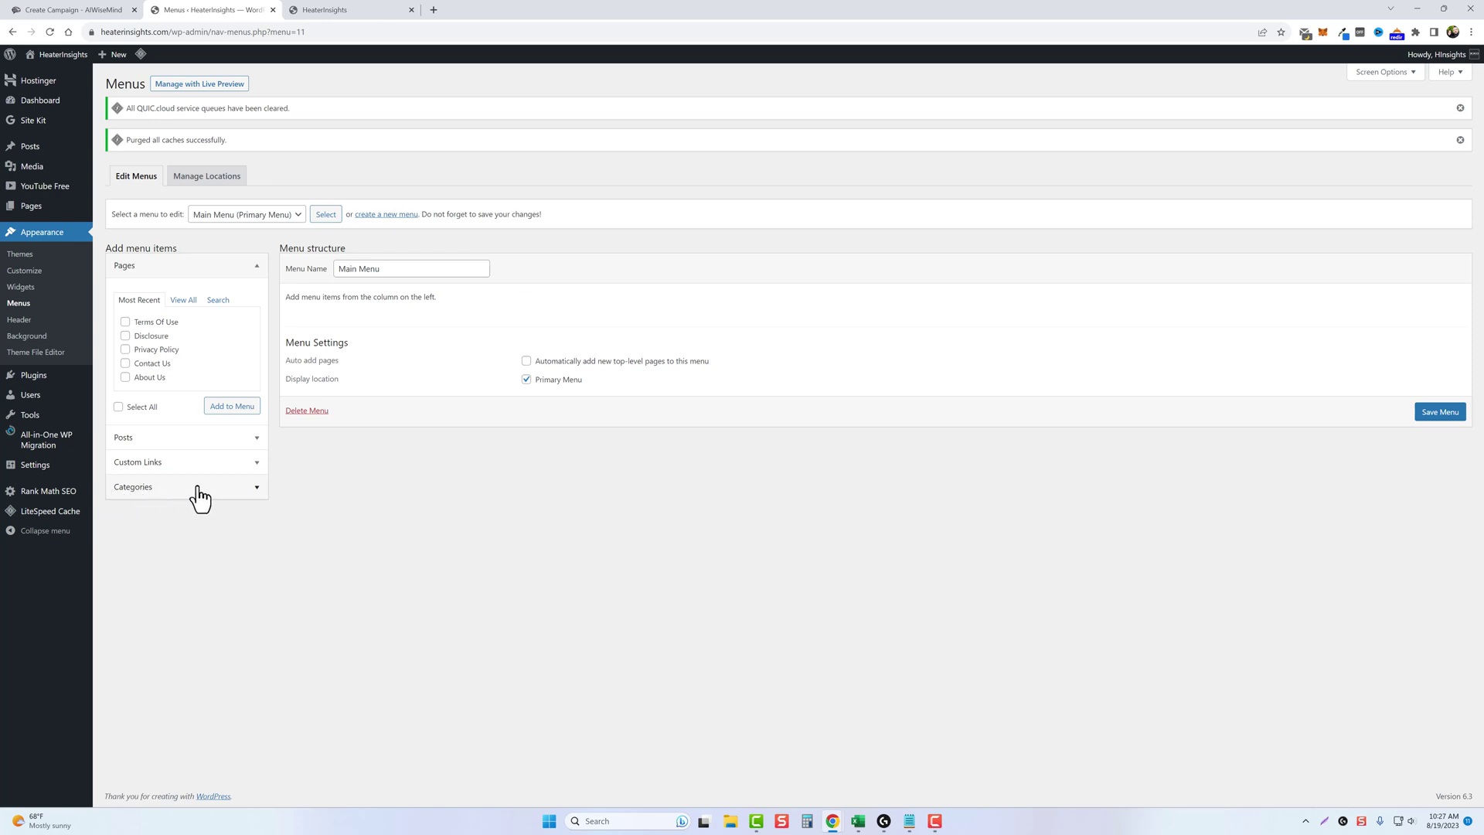
Add all post categories to Main Menu and reload the site's front end to check the navigation.
{"action": "left_click", "coordinate": [200, 489]}
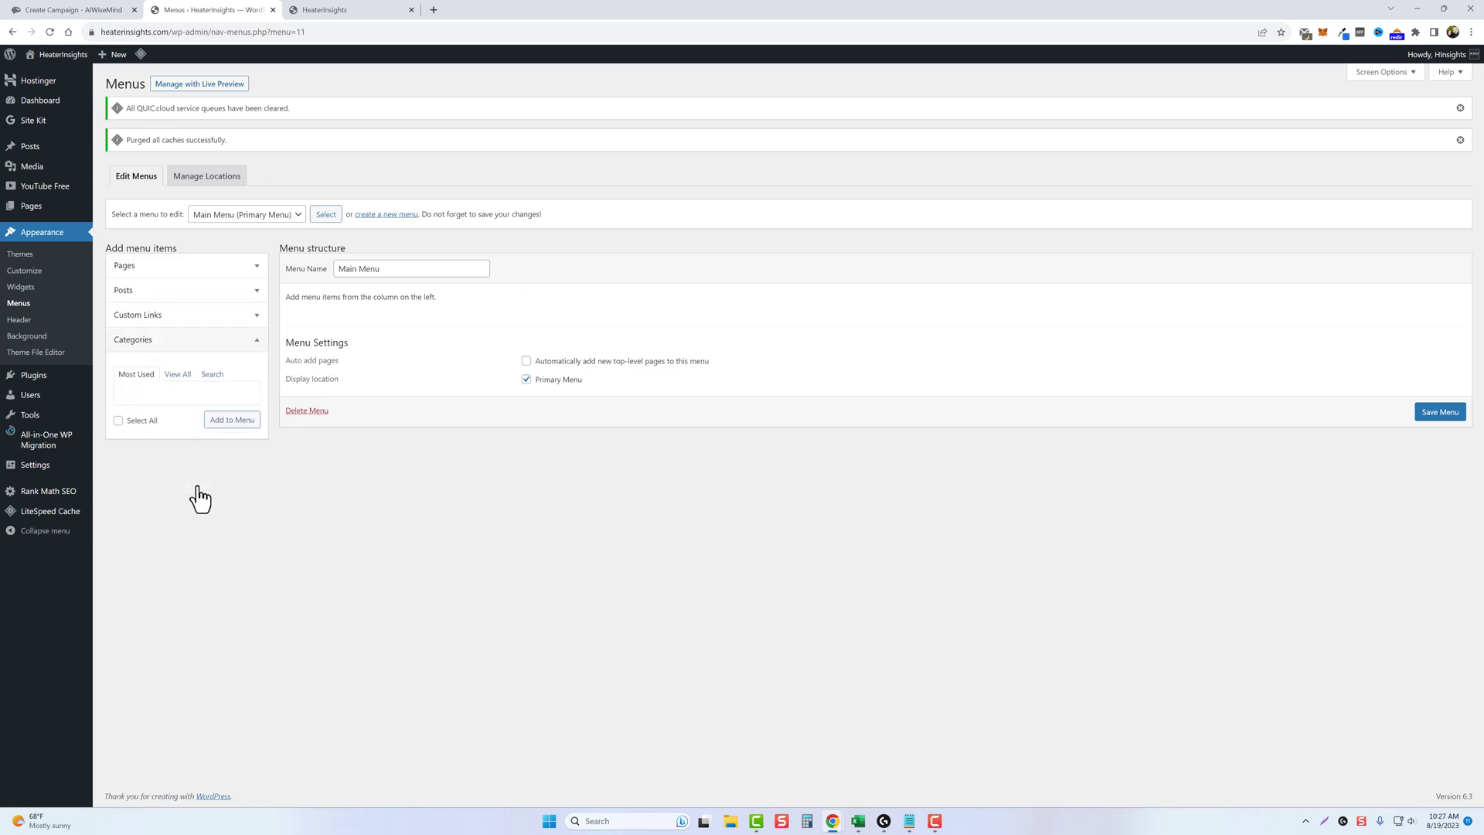
{"action": "left_click", "coordinate": [181, 376]}
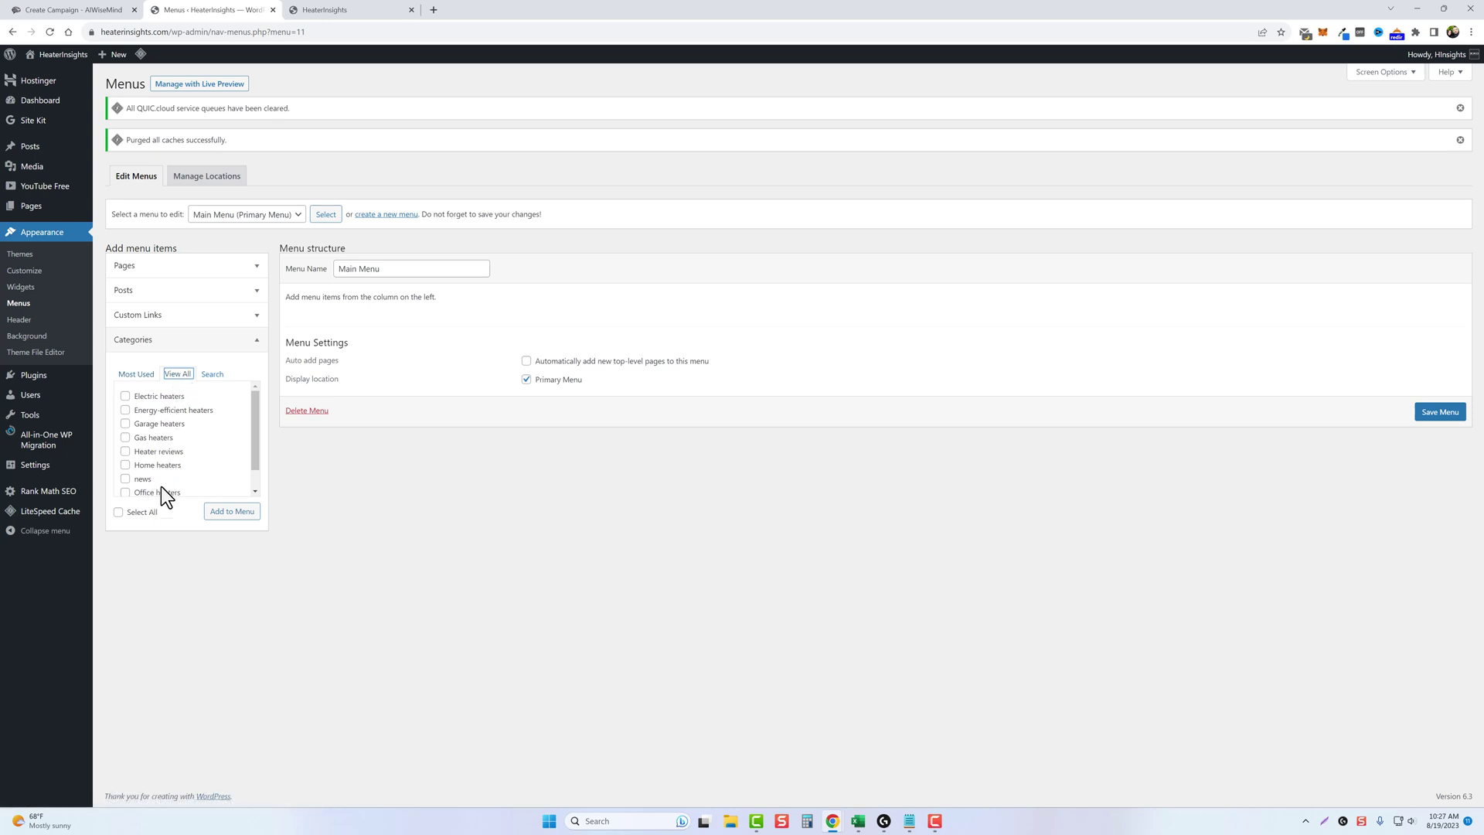
{"action": "left_click", "coordinate": [116, 513]}
{"action": "left_click", "coordinate": [234, 513]}
{"action": "left_click", "coordinate": [324, 9]}
{"action": "left_click", "coordinate": [49, 32]}
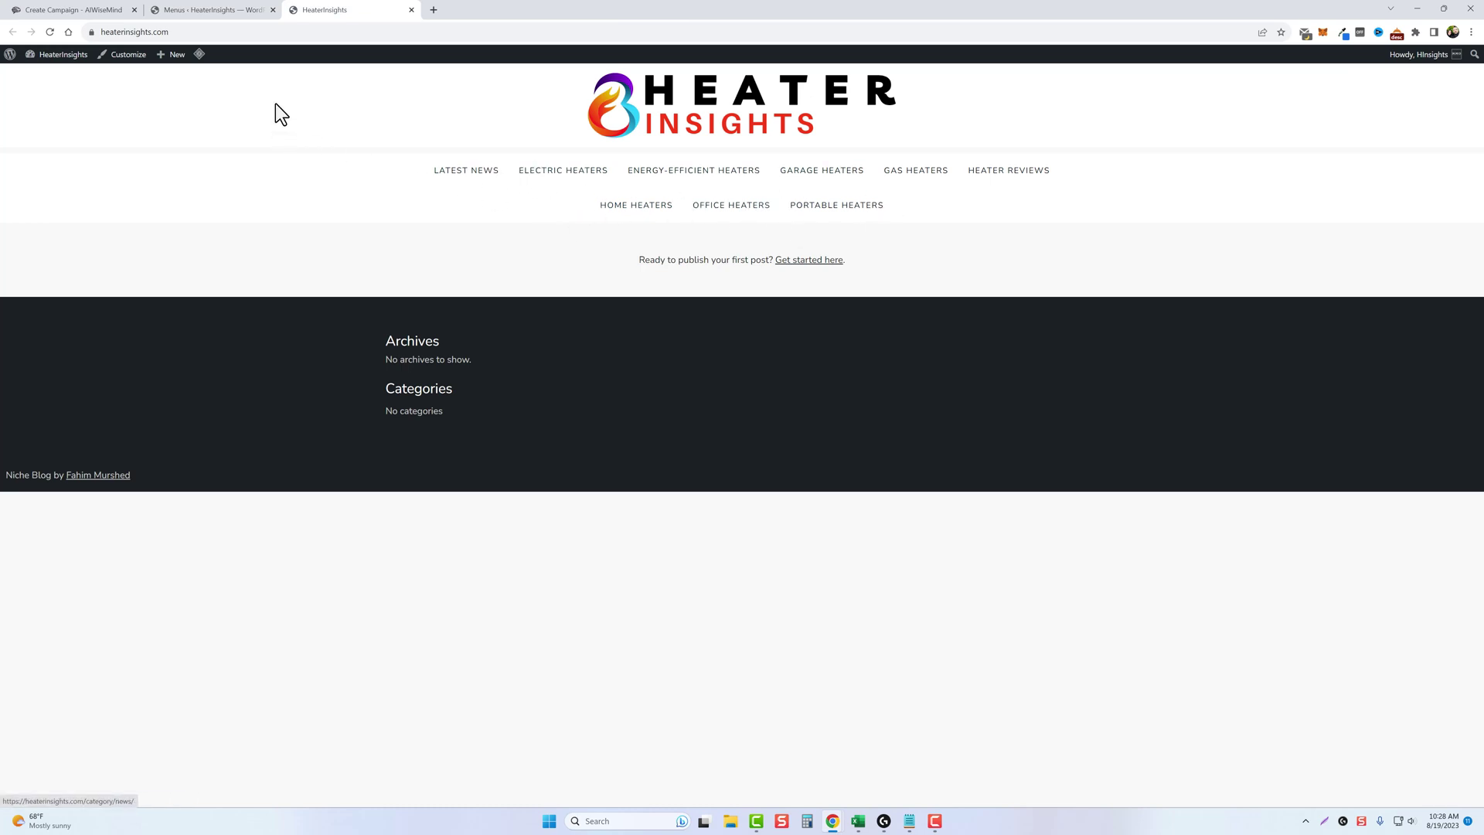
Shorten the navigation label of the Latest News item in Main Menu to News.
{"action": "left_click", "coordinate": [213, 11]}
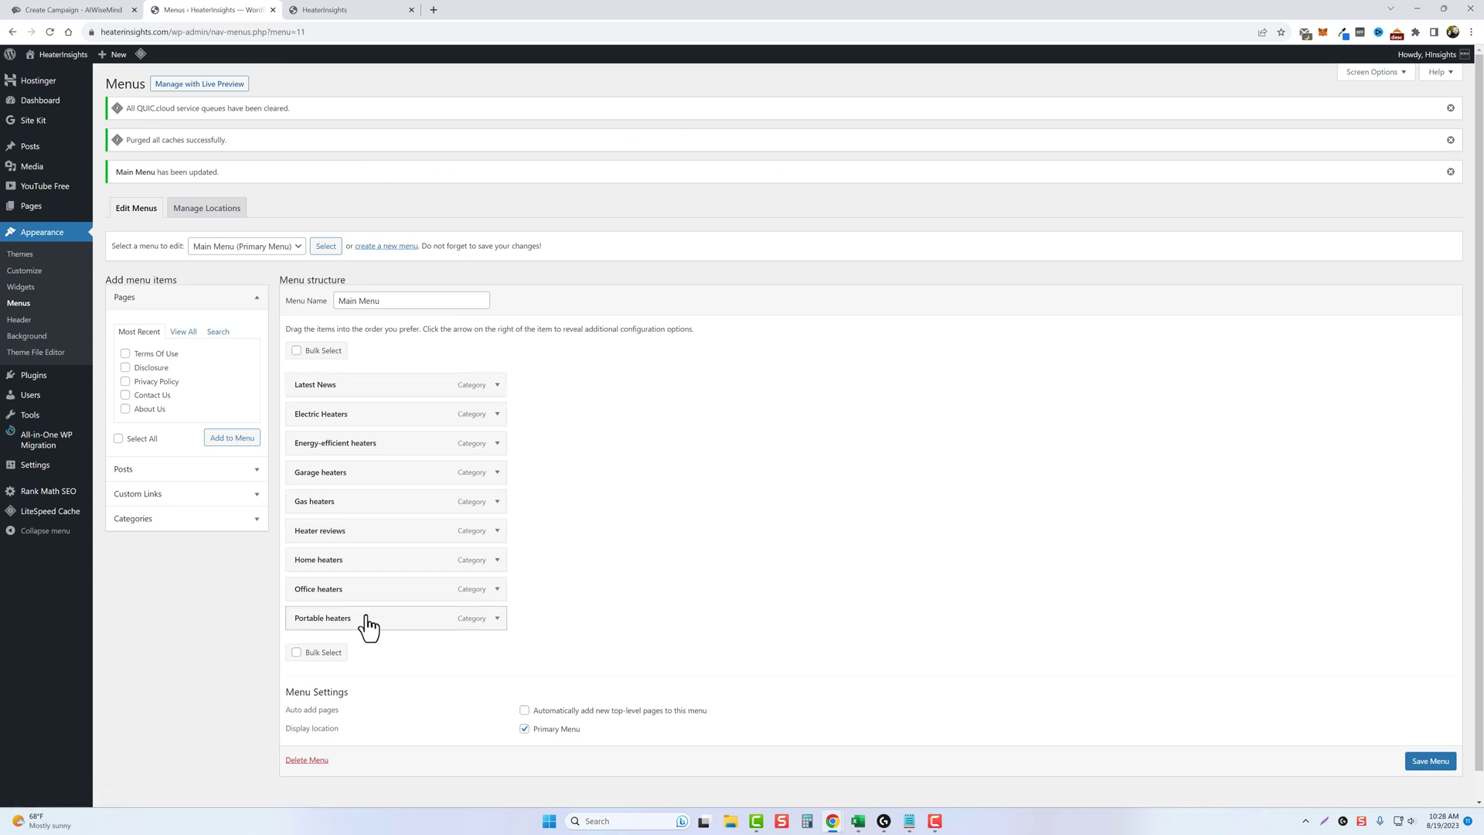
{"action": "left_click", "coordinate": [498, 386]}
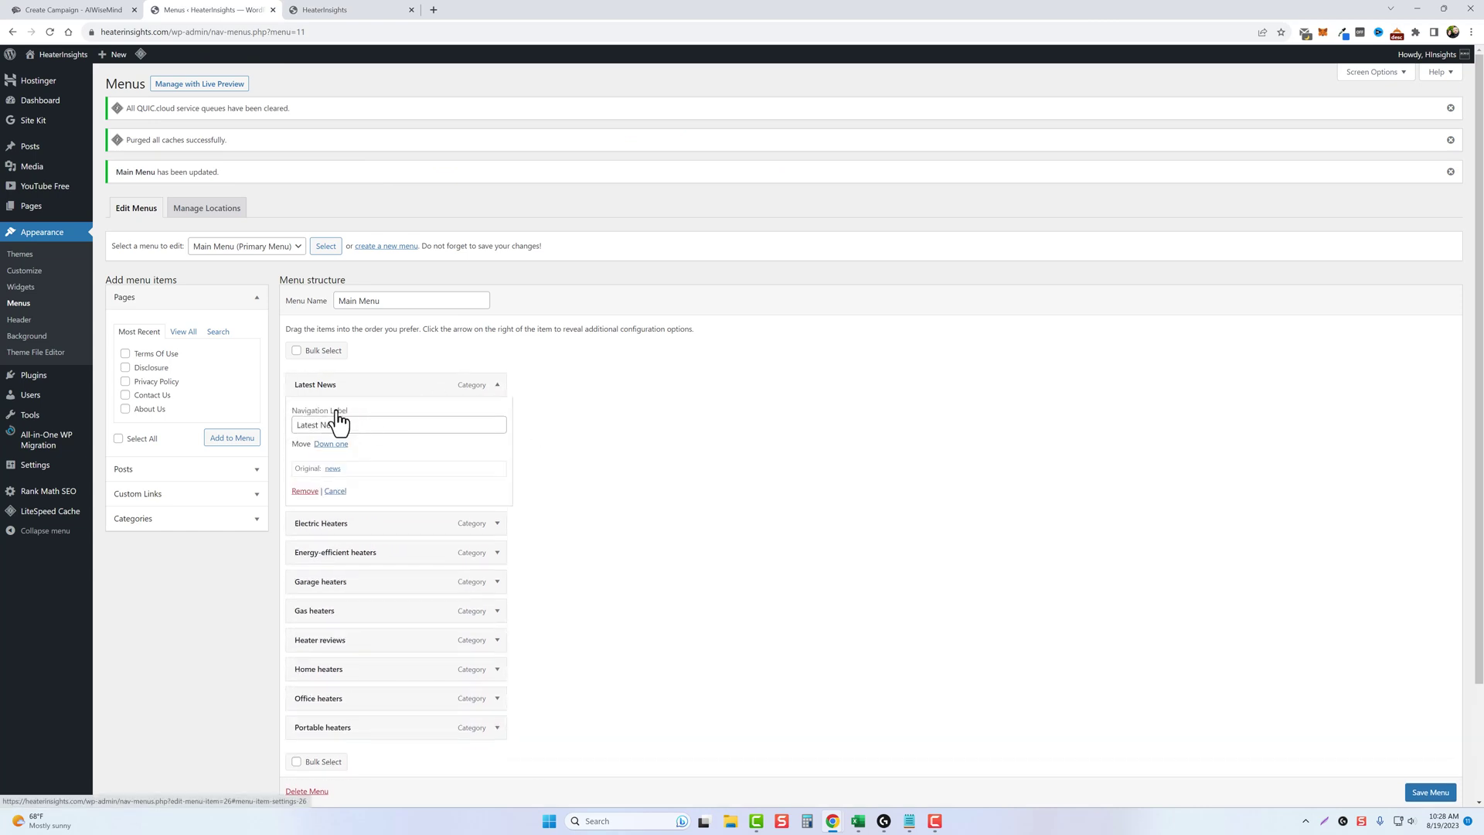
{"action": "left_click_drag", "start_coordinate": [319, 425], "coordinate": [253, 422]}
{"action": "key", "text": "BackSpace"}
{"action": "left_click", "coordinate": [497, 386]}
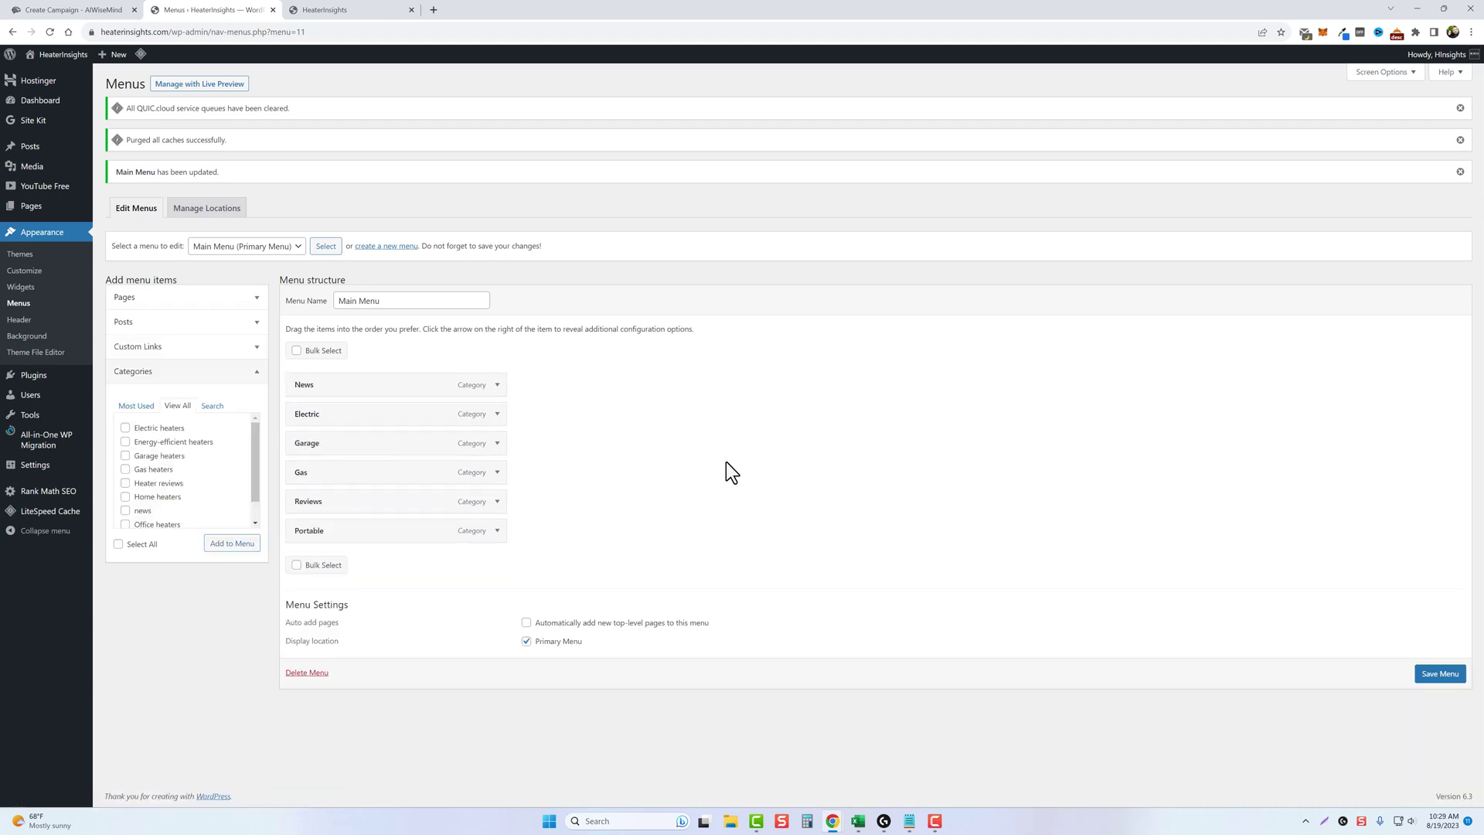
Save Main Menu with the items News, Electric, Garage, Gas, Reviews and Portable, and reload the site's front end.
{"action": "left_click", "coordinate": [1439, 675]}
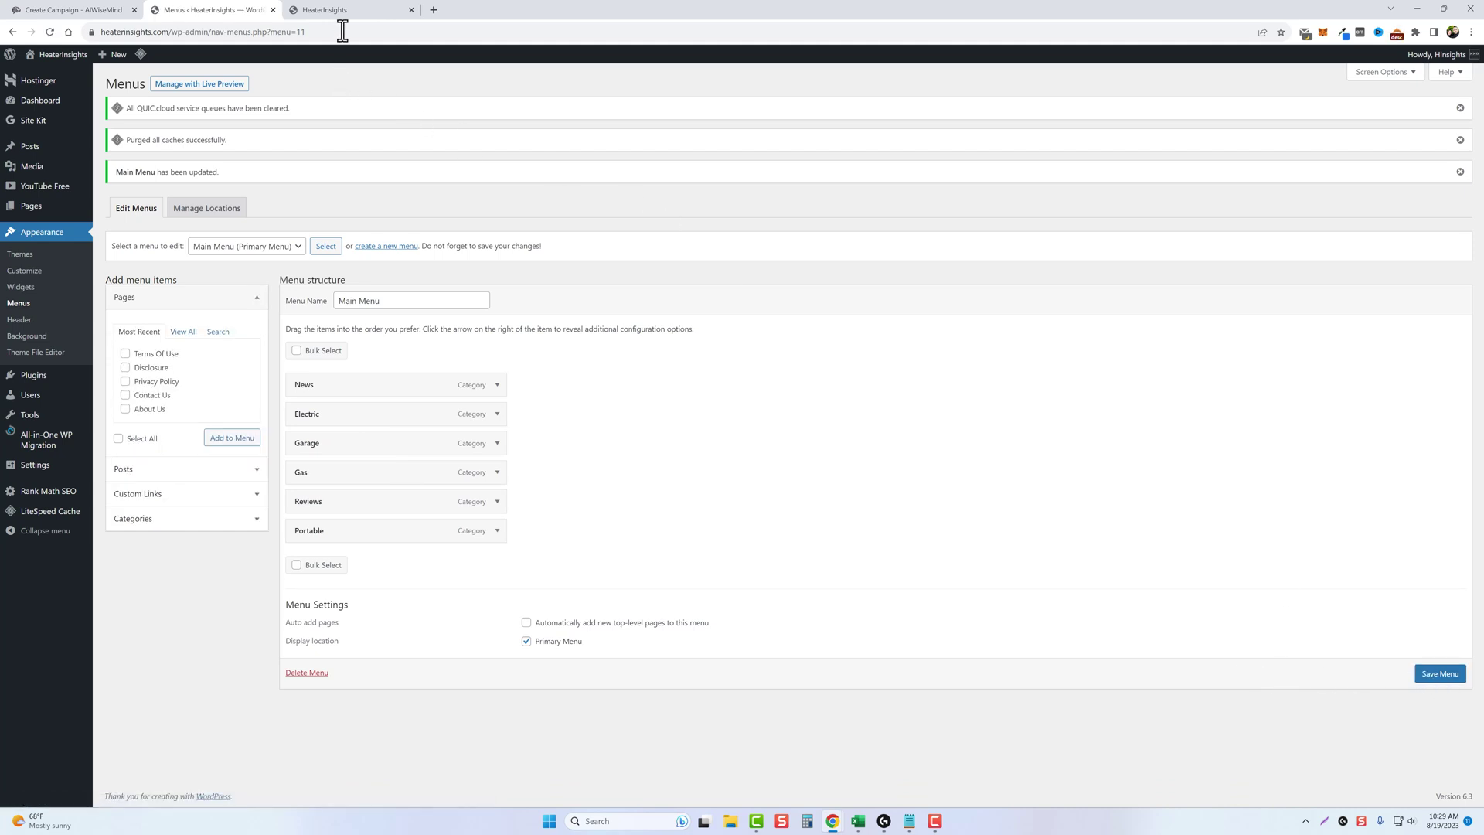
{"action": "left_click", "coordinate": [332, 10]}
{"action": "left_click", "coordinate": [49, 31]}
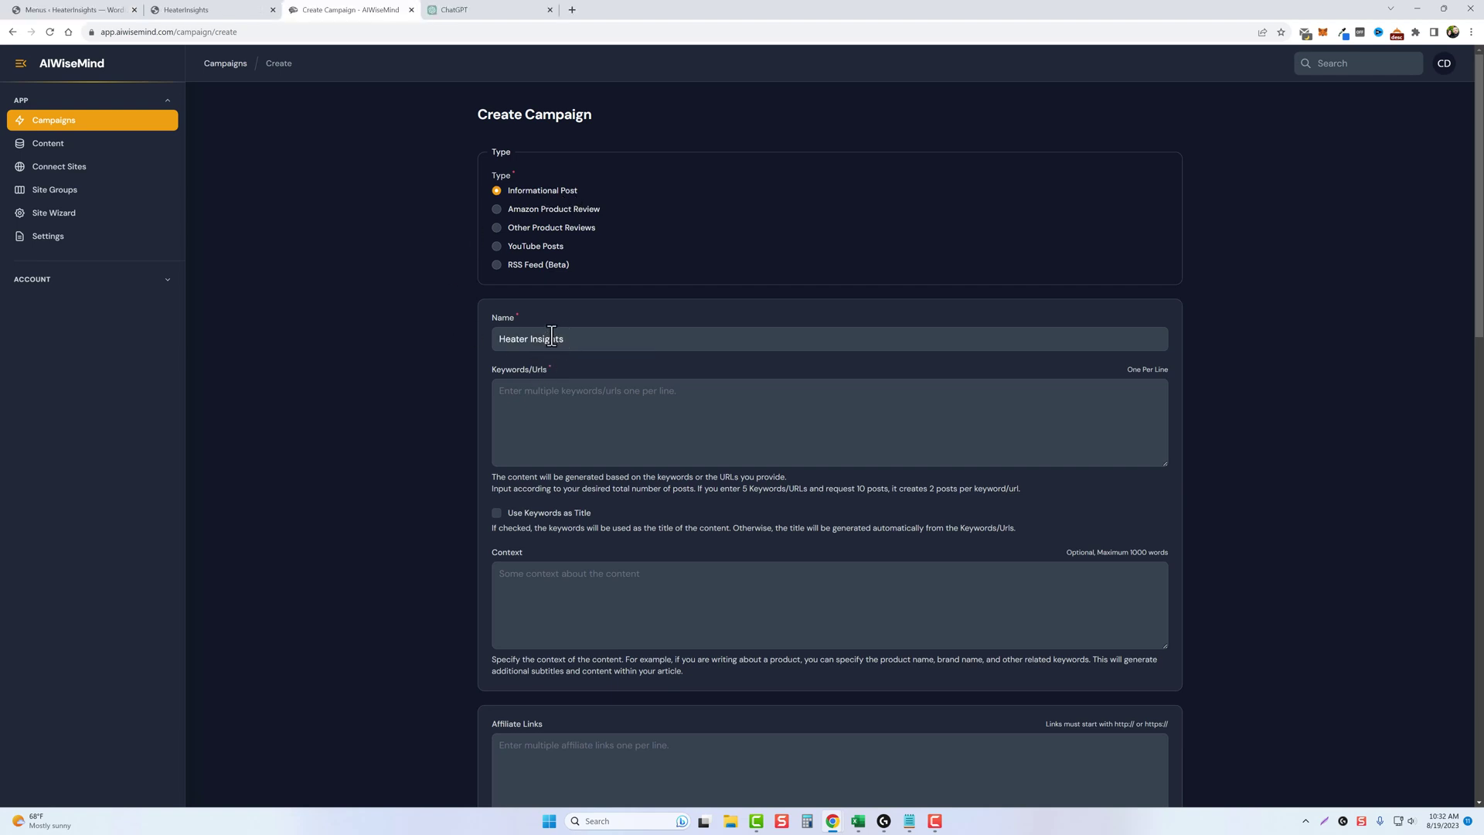
Switch to ChatGPT and examine the prompt and answer listing 100 unique questions about using heaters at home.
{"action": "key", "text": "ctrl+Tab"}
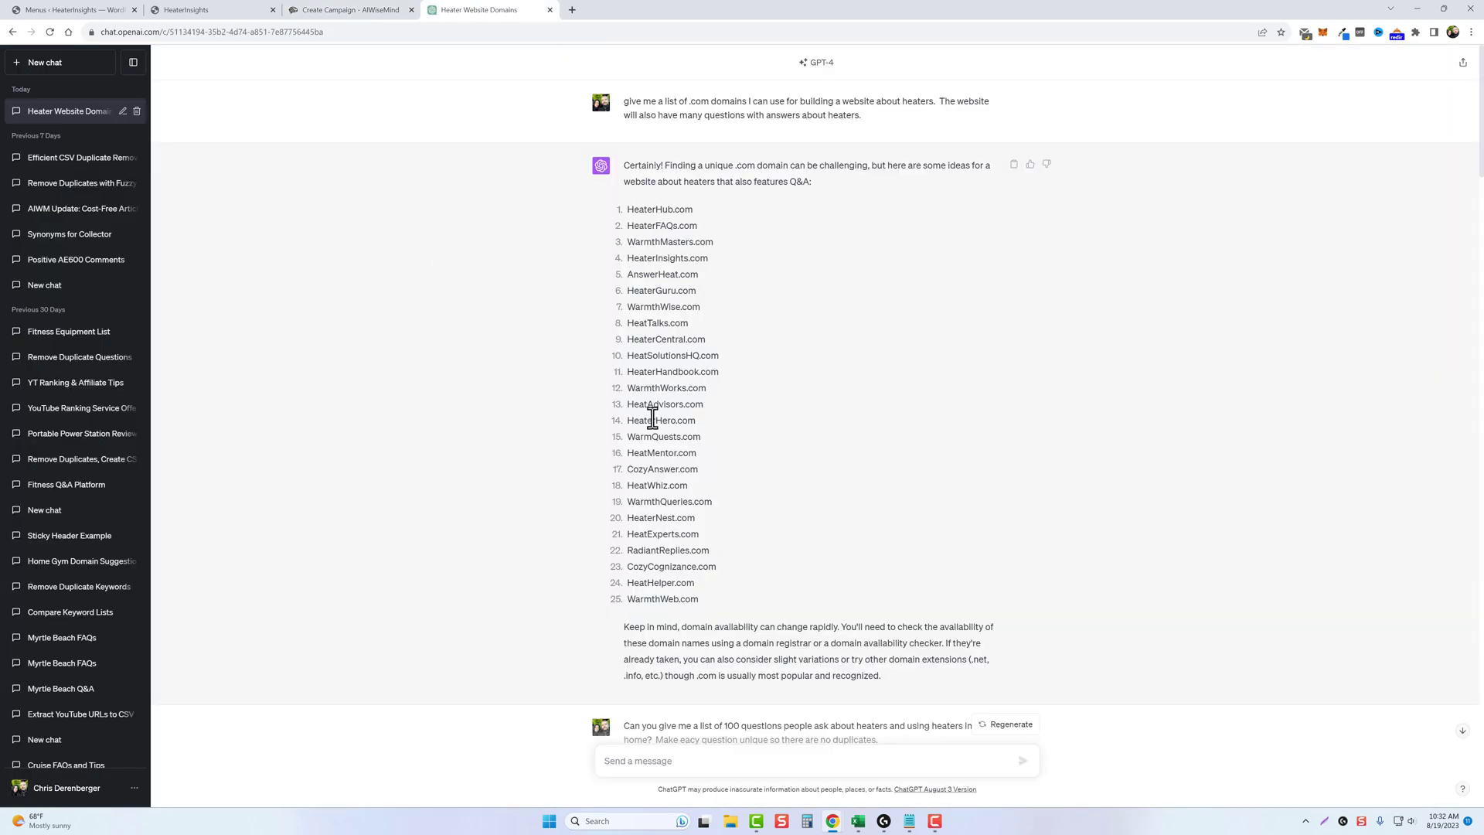
{"action": "scroll", "coordinate": [658, 503], "scroll_direction": "down", "scroll_amount": 4}
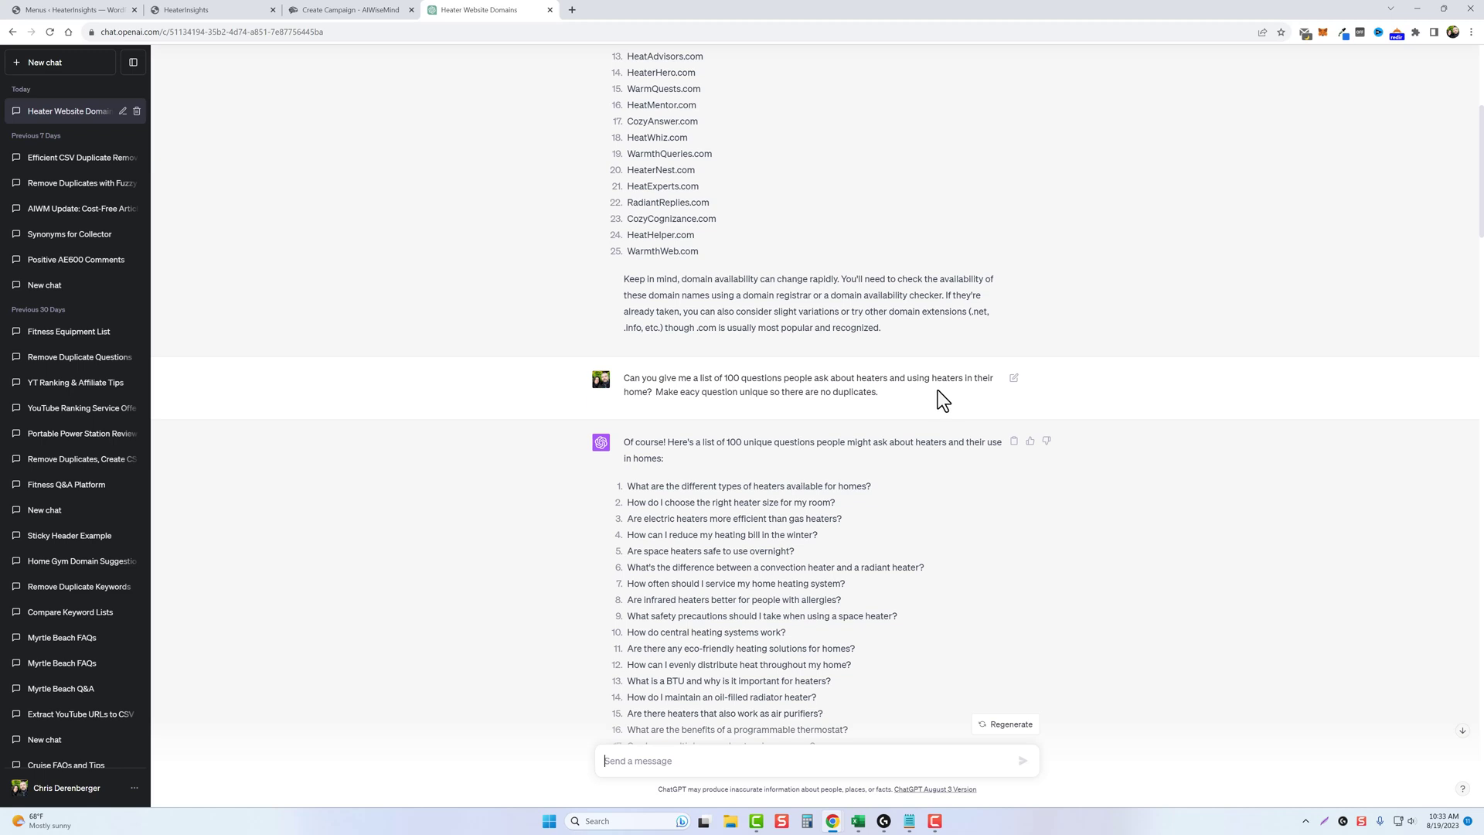
{"action": "double_click", "coordinate": [683, 393]}
{"action": "scroll", "coordinate": [715, 396], "scroll_direction": "down", "scroll_amount": 2}
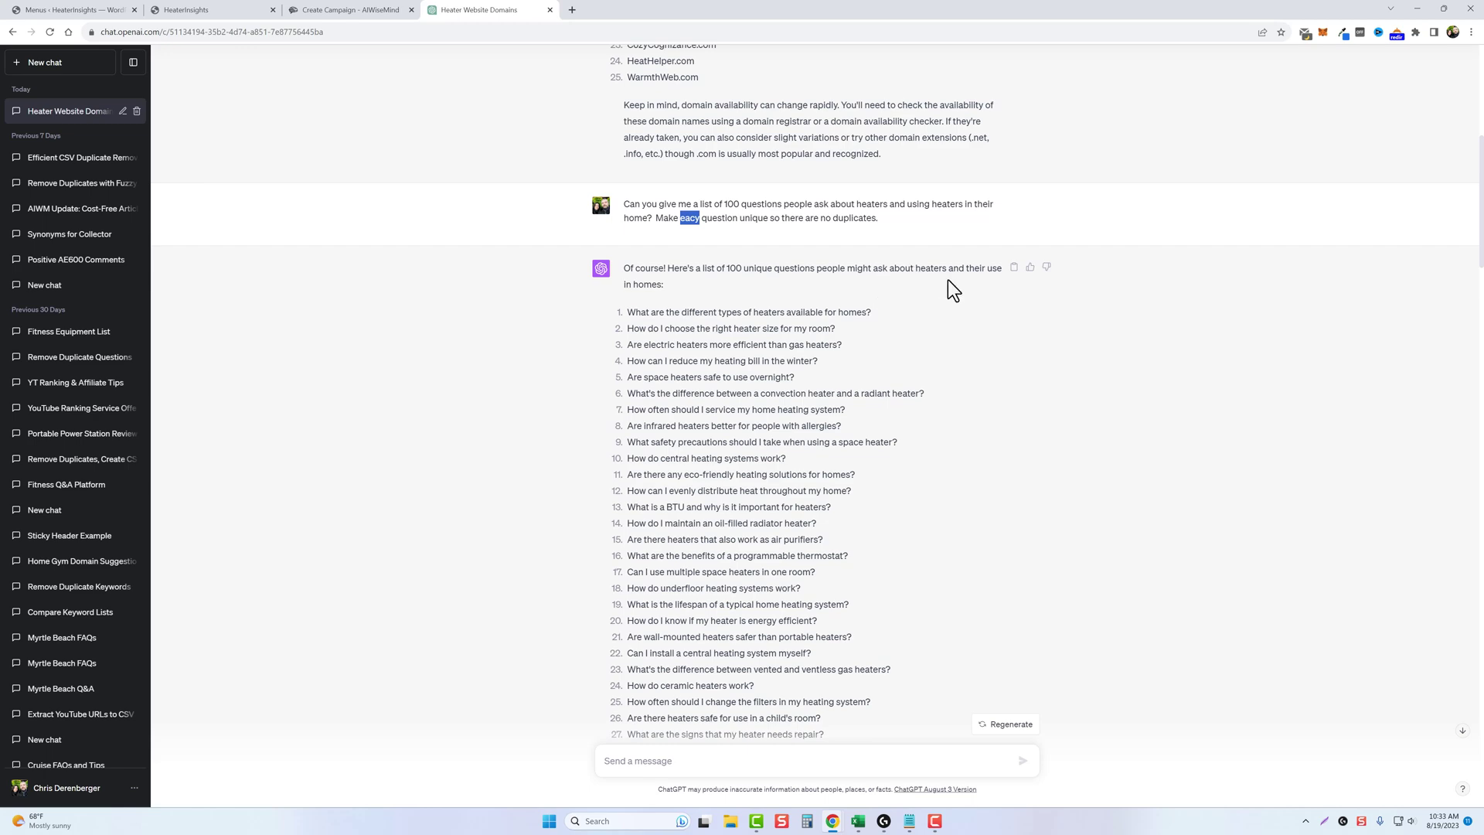
Read through the first list of 100 heater questions and the follow-up prompt requesting 100 more without duplicates.
{"action": "scroll", "coordinate": [673, 329], "scroll_direction": "down", "scroll_amount": 2}
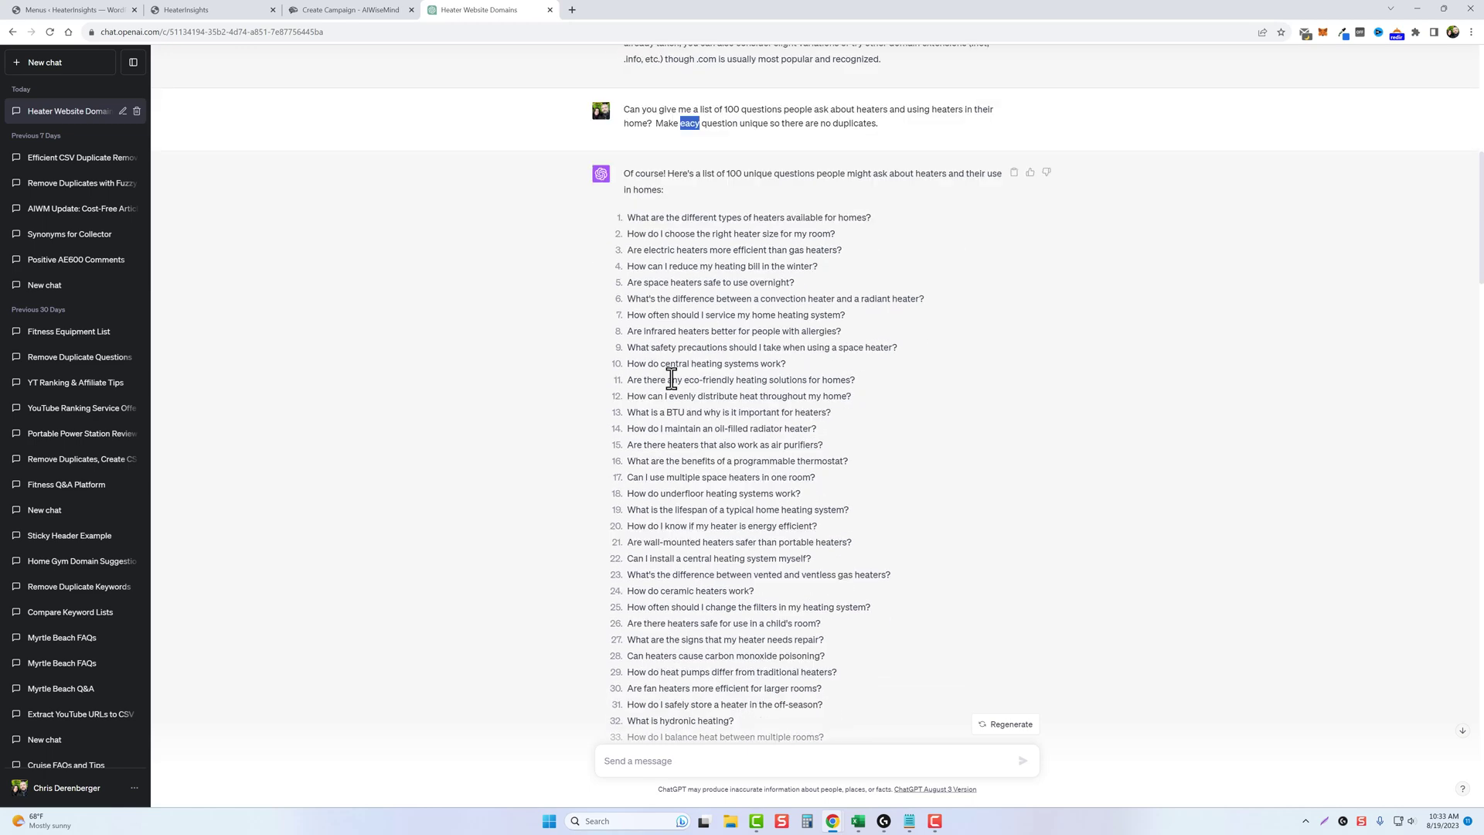
{"action": "scroll", "coordinate": [680, 452], "scroll_direction": "down", "scroll_amount": 8}
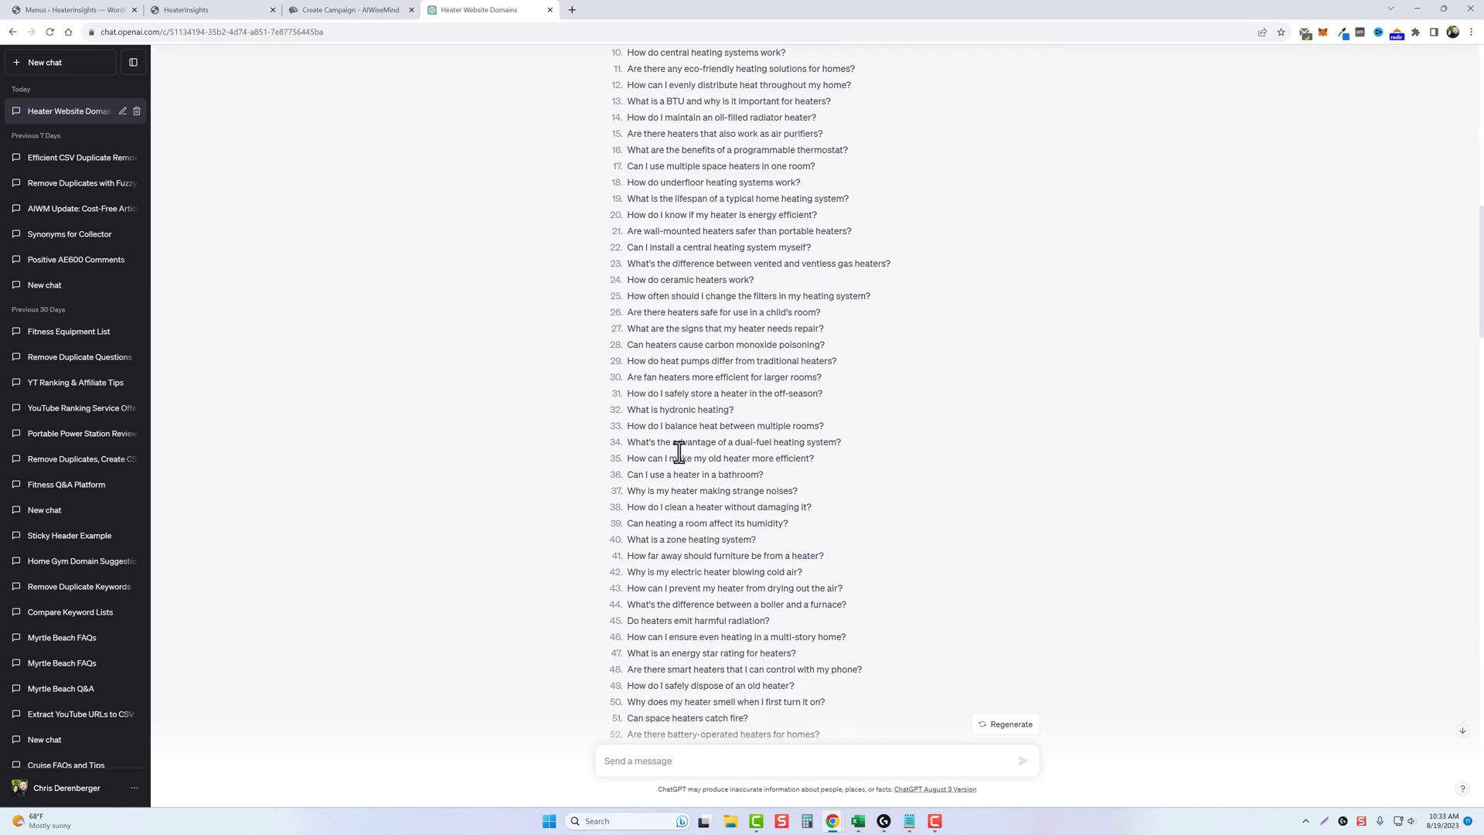
{"action": "scroll", "coordinate": [681, 449], "scroll_direction": "down", "scroll_amount": 3}
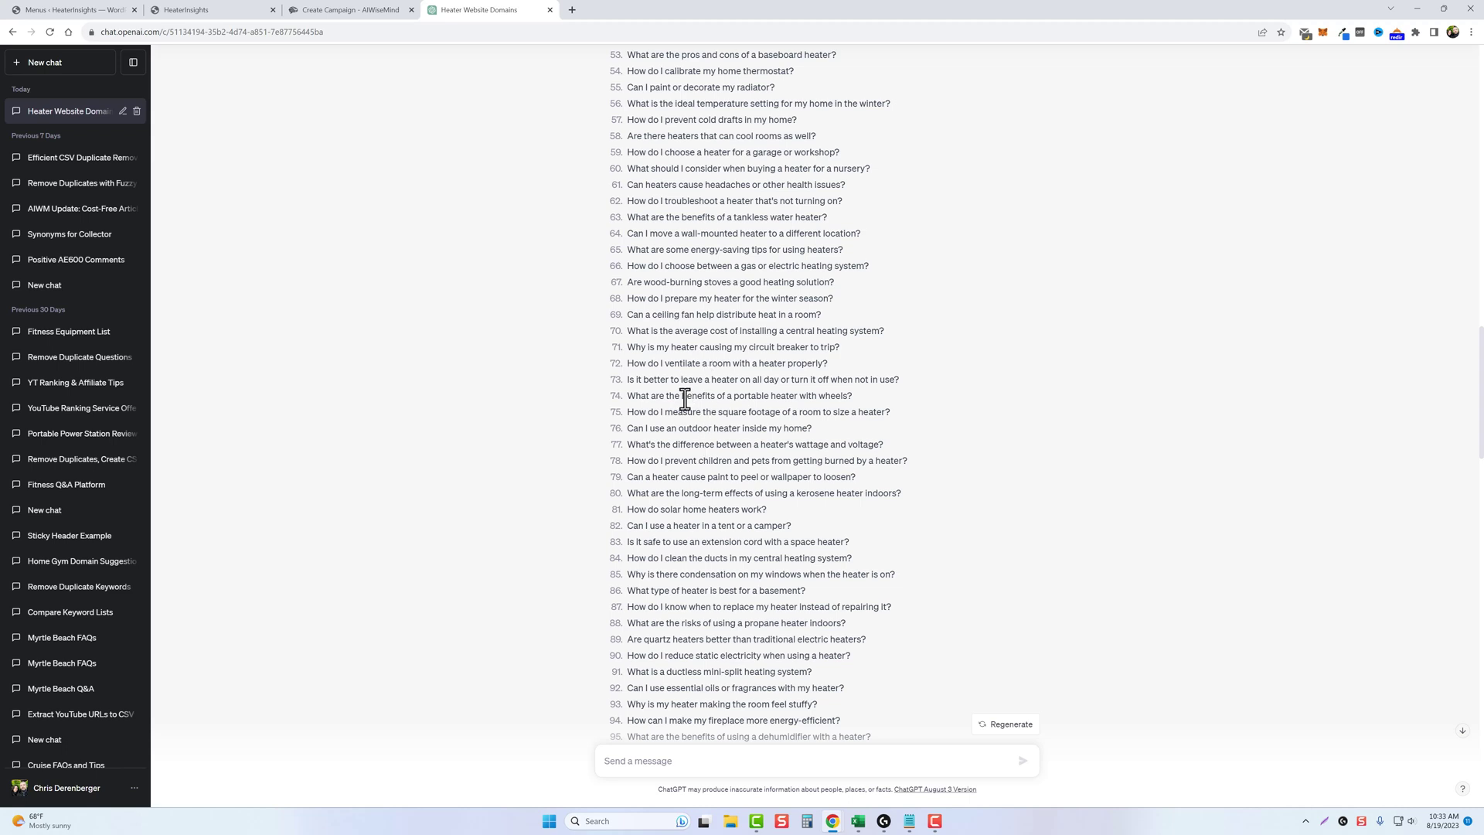
{"action": "scroll", "coordinate": [690, 433], "scroll_direction": "down", "scroll_amount": 2}
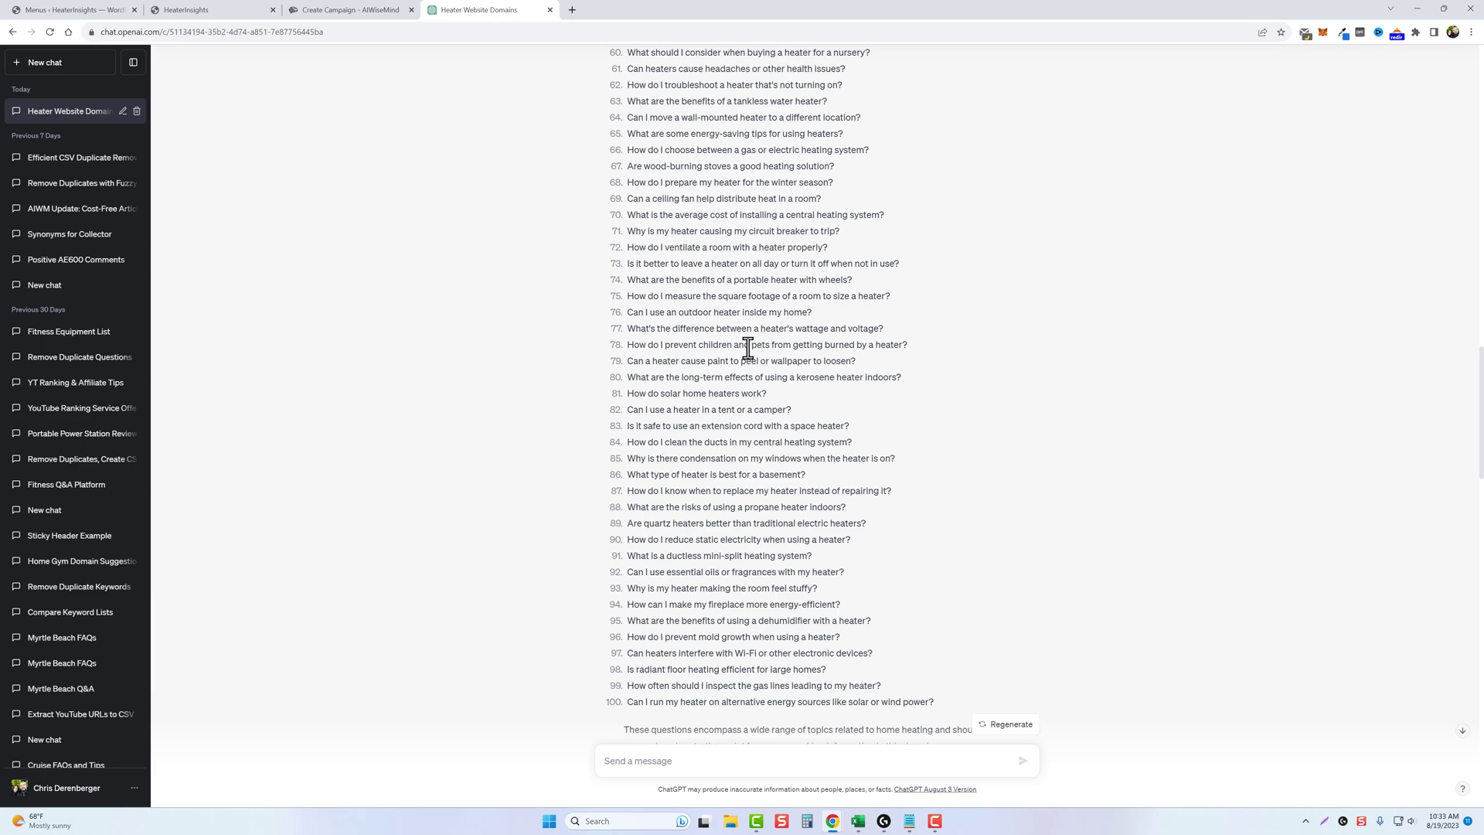
{"action": "scroll", "coordinate": [688, 398], "scroll_direction": "down", "scroll_amount": 5}
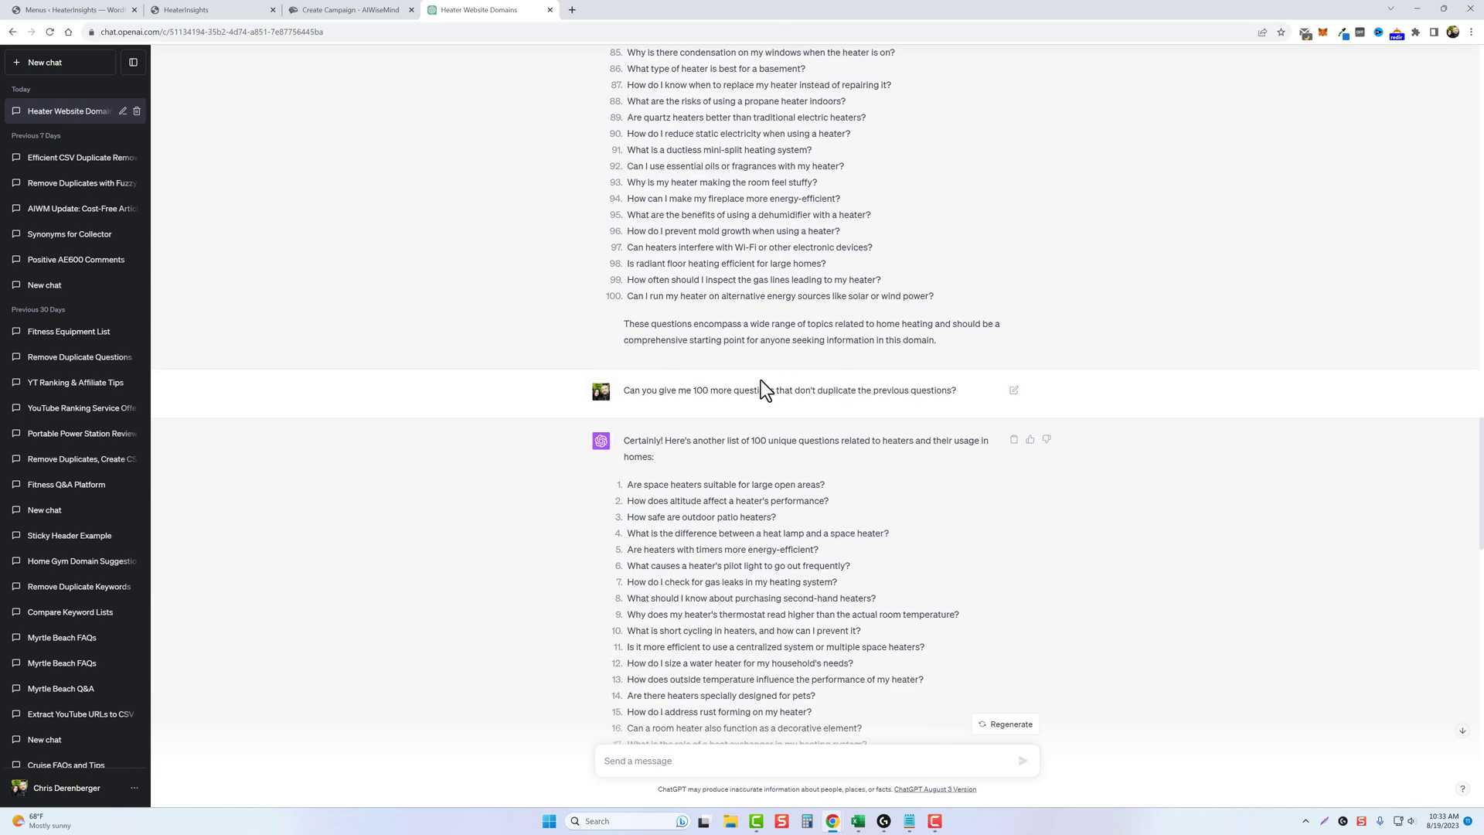
{"action": "scroll", "coordinate": [720, 345], "scroll_direction": "down", "scroll_amount": 2}
{"action": "left_click_drag", "start_coordinate": [629, 276], "coordinate": [948, 284]}
{"action": "scroll", "coordinate": [685, 487], "scroll_direction": "down", "scroll_amount": 12}
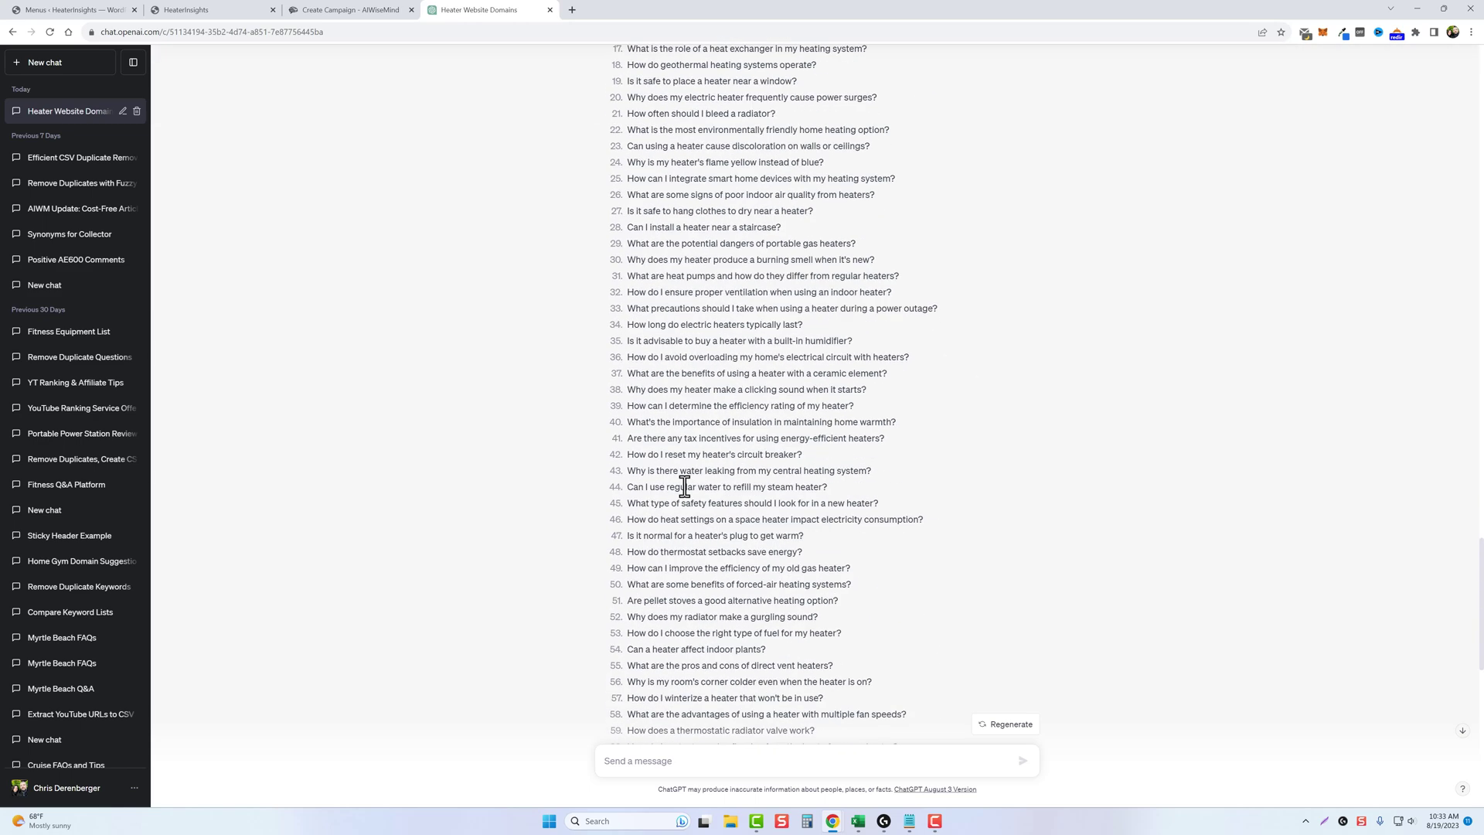
Copy the first 100 heater questions from ChatGPT into the keywords of the Heater Insights campaign in AIWiseMind.
{"action": "scroll", "coordinate": [1136, 572], "scroll_direction": "up", "scroll_amount": 10}
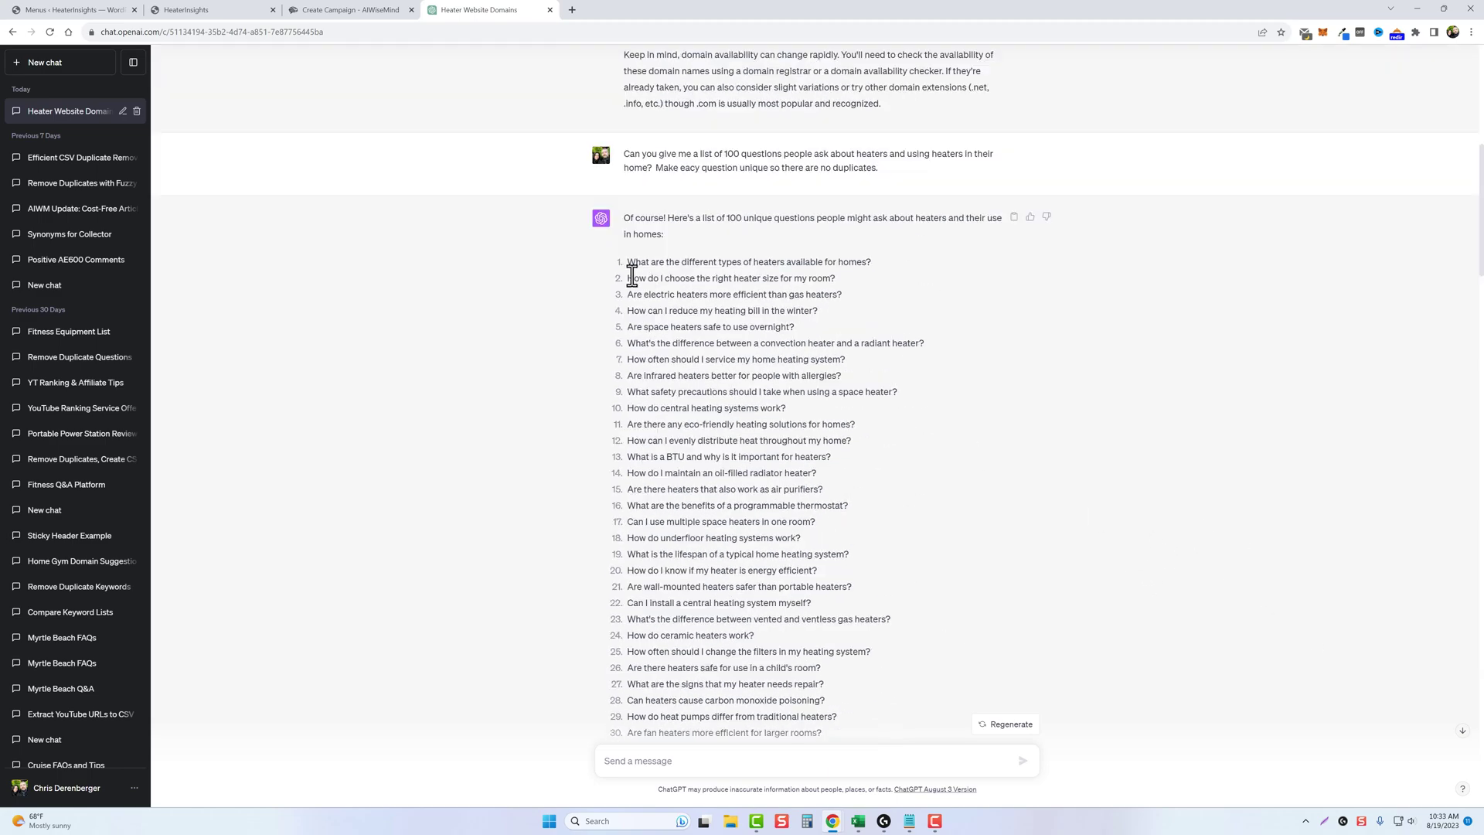
{"action": "left_click_drag", "start_coordinate": [627, 263], "coordinate": [933, 608]}
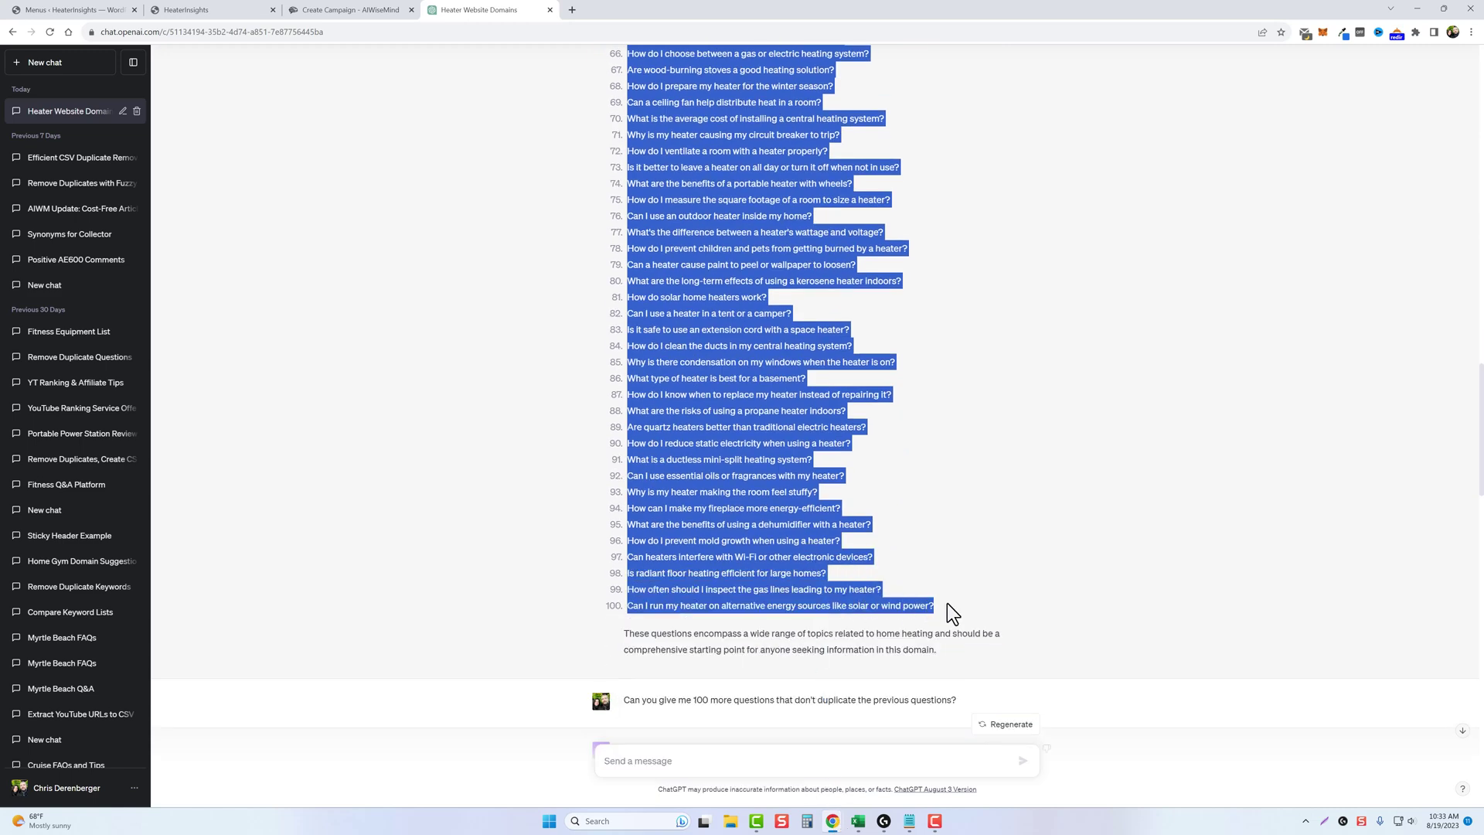
{"action": "left_click", "coordinate": [348, 9]}
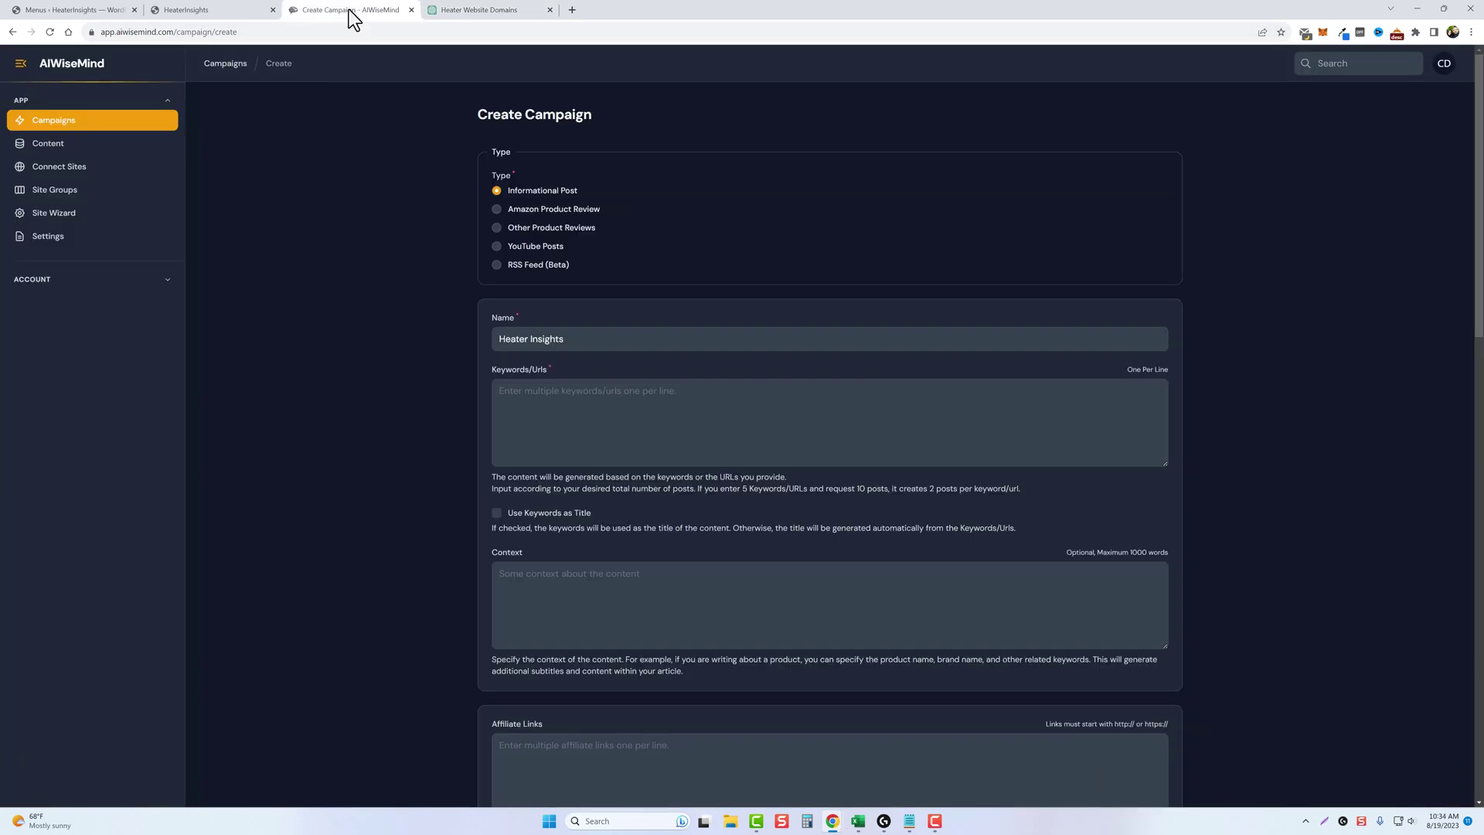
{"action": "left_click", "coordinate": [550, 396]}
{"action": "key", "text": "ctrl+v"}
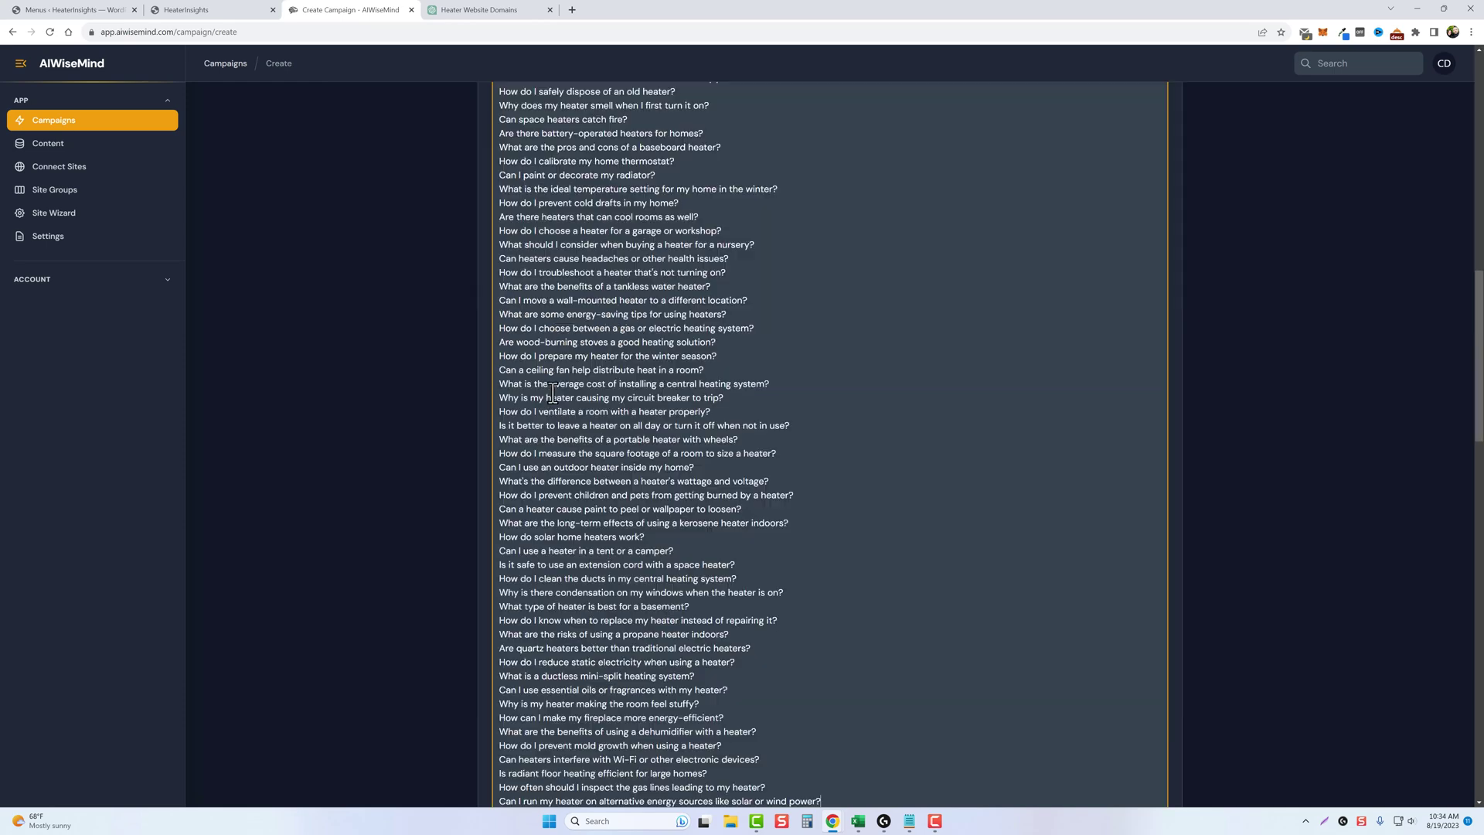
Copy the second list of 100 questions from ChatGPT, append it to the campaign keywords, and check the keyword count.
{"action": "left_click", "coordinate": [513, 14]}
{"action": "scroll", "coordinate": [638, 632], "scroll_direction": "down", "scroll_amount": 5}
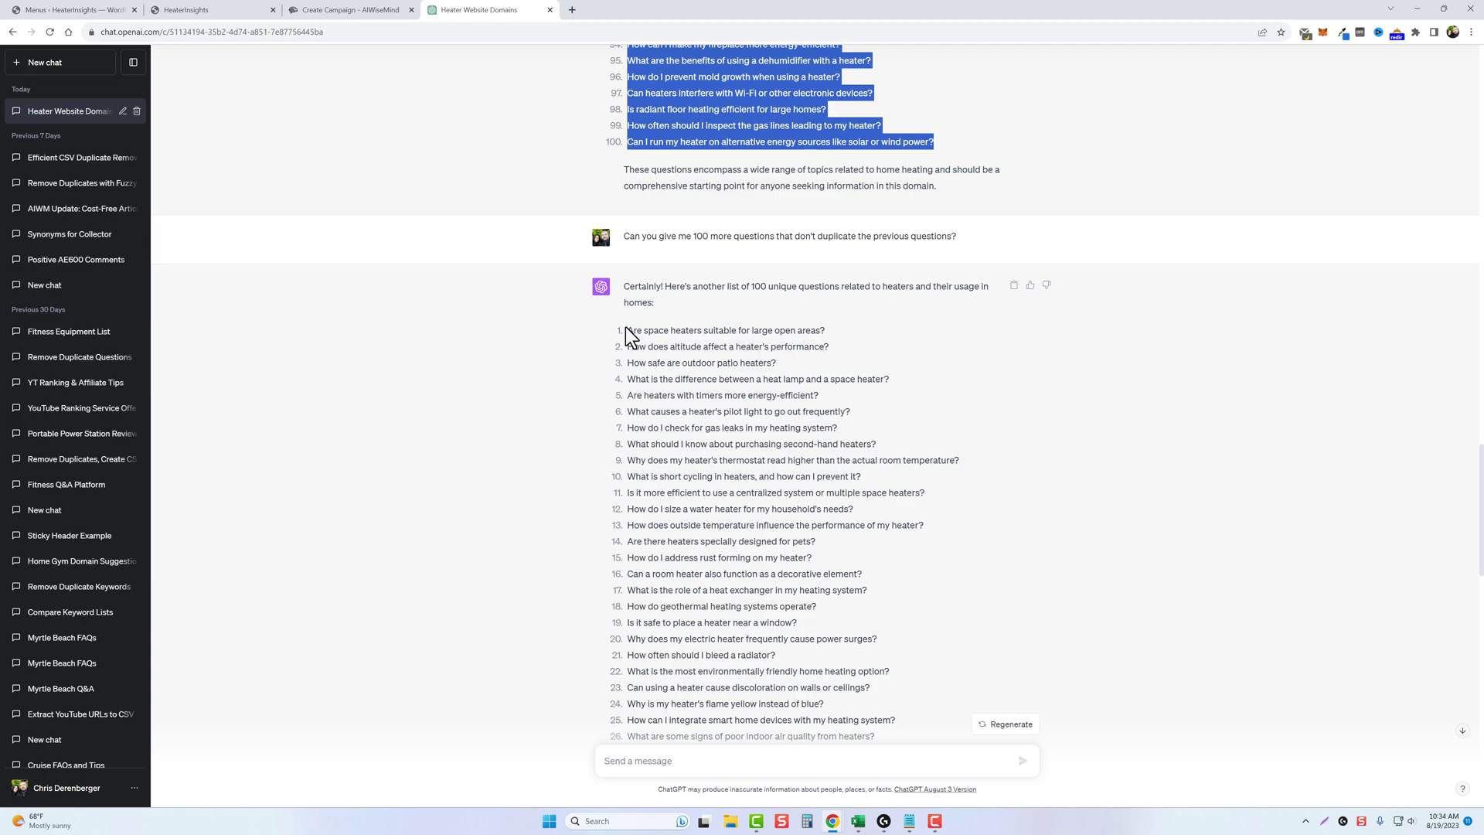
{"action": "left_click_drag", "start_coordinate": [627, 330], "coordinate": [895, 605]}
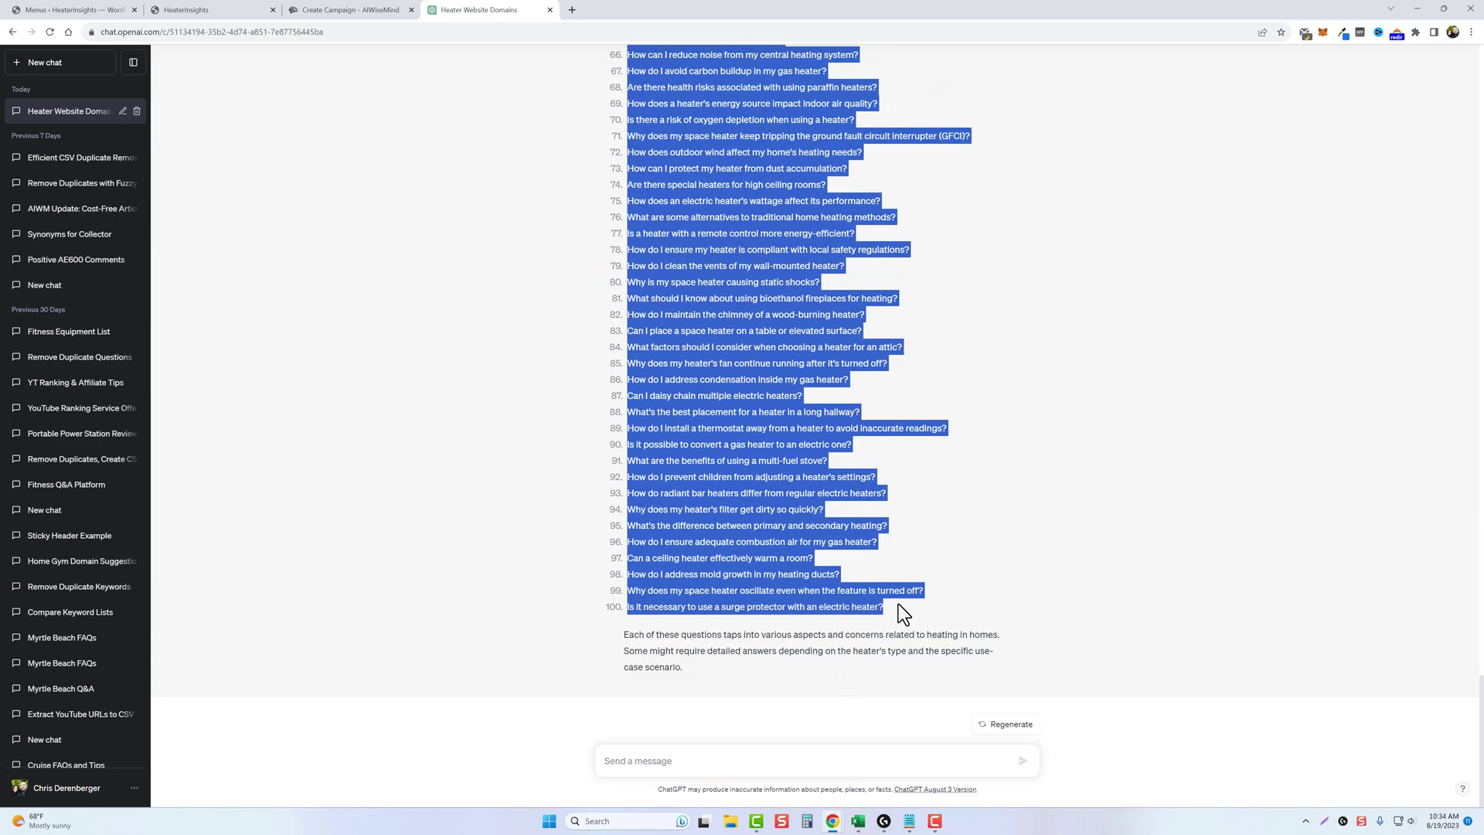
{"action": "key", "text": "ctrl+shift+Tab"}
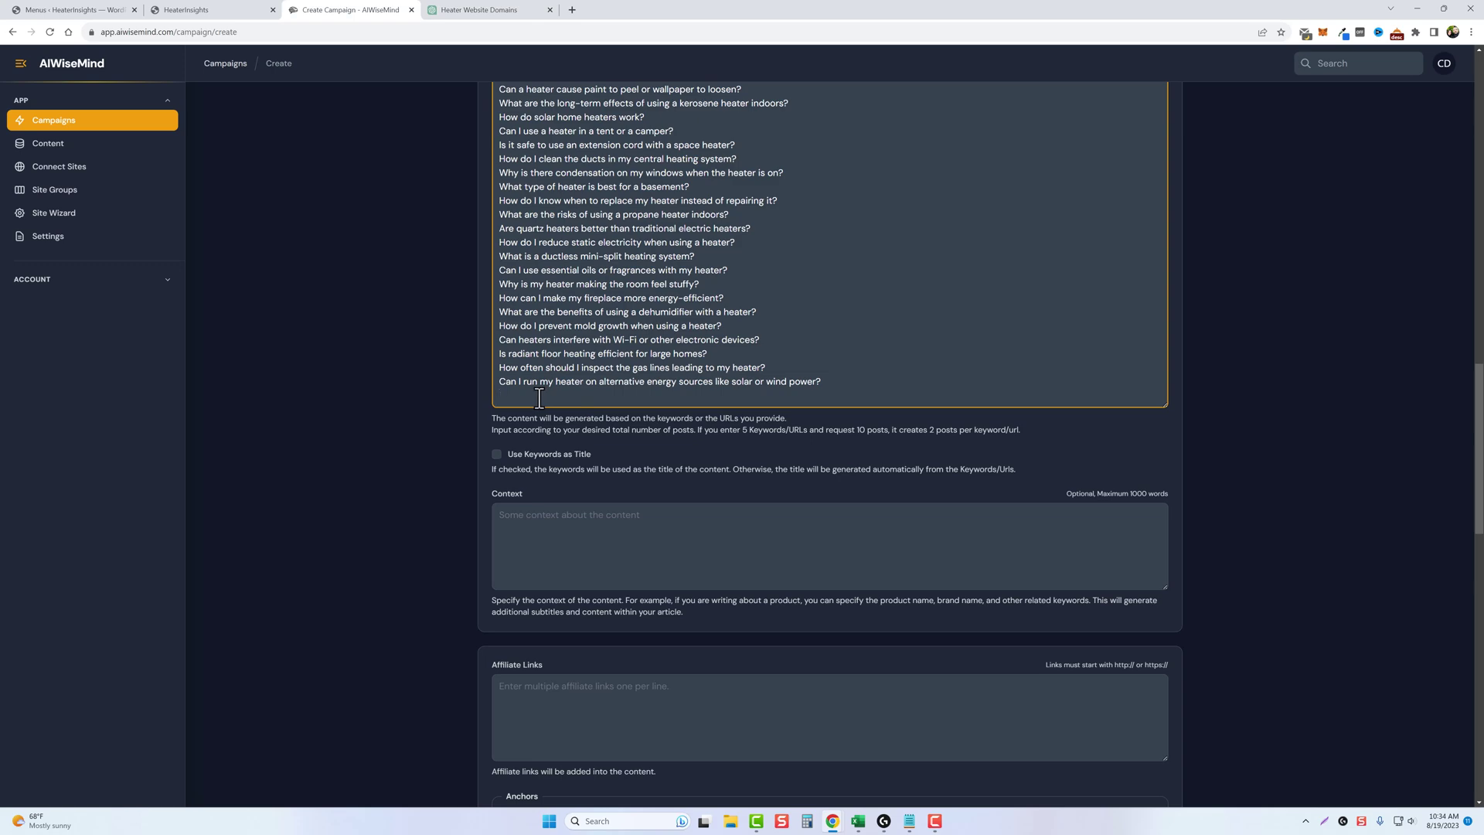
{"action": "left_click", "coordinate": [623, 416]}
{"action": "scroll", "coordinate": [1111, 409], "scroll_direction": "up", "scroll_amount": 5}
{"action": "left_click_drag", "start_coordinate": [1127, 370], "coordinate": [1167, 372]}
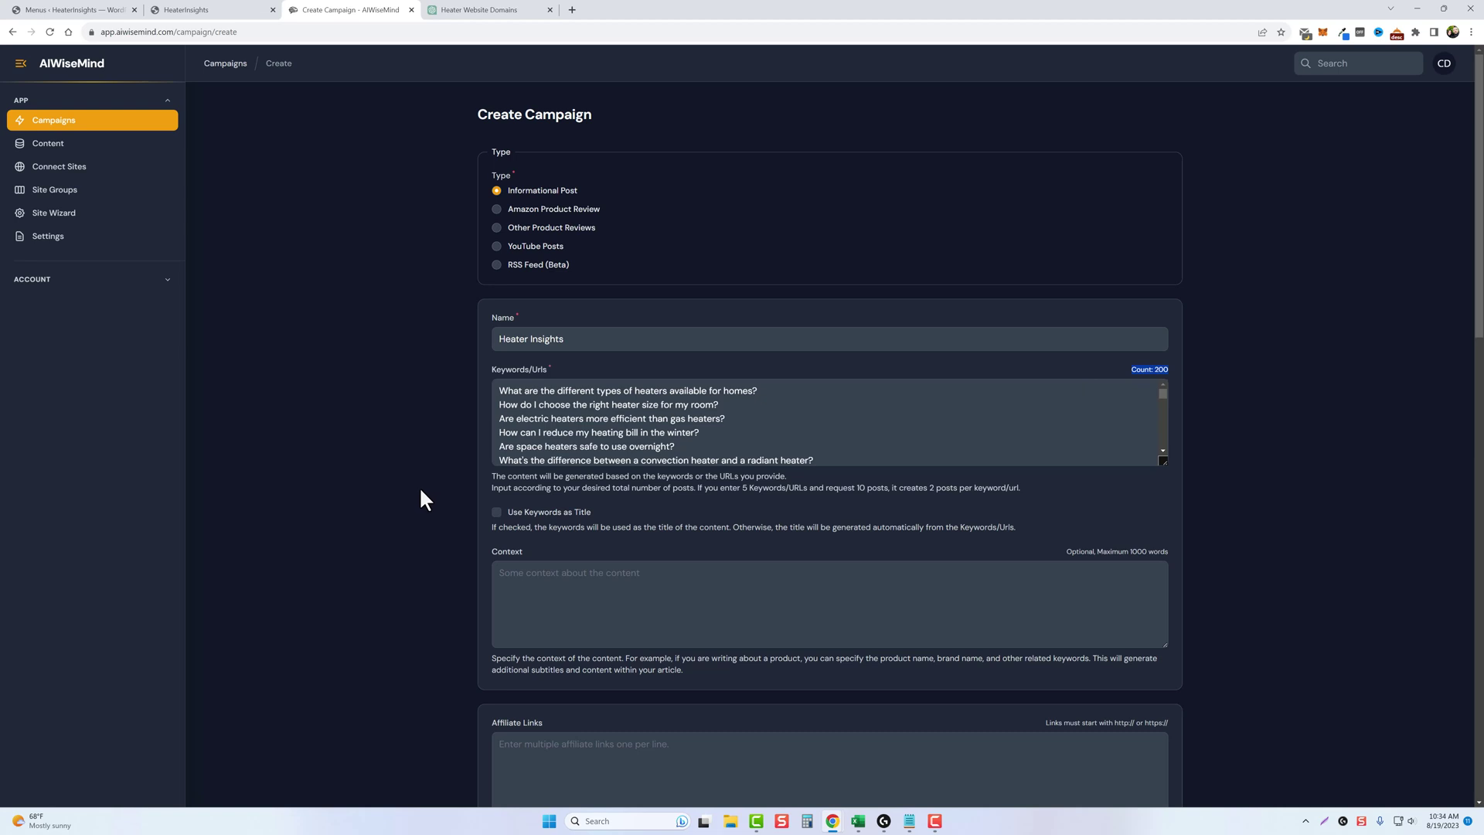
Use the keywords as post titles and turn off adding images to the campaign's articles.
{"action": "scroll", "coordinate": [438, 565], "scroll_direction": "down", "scroll_amount": 2}
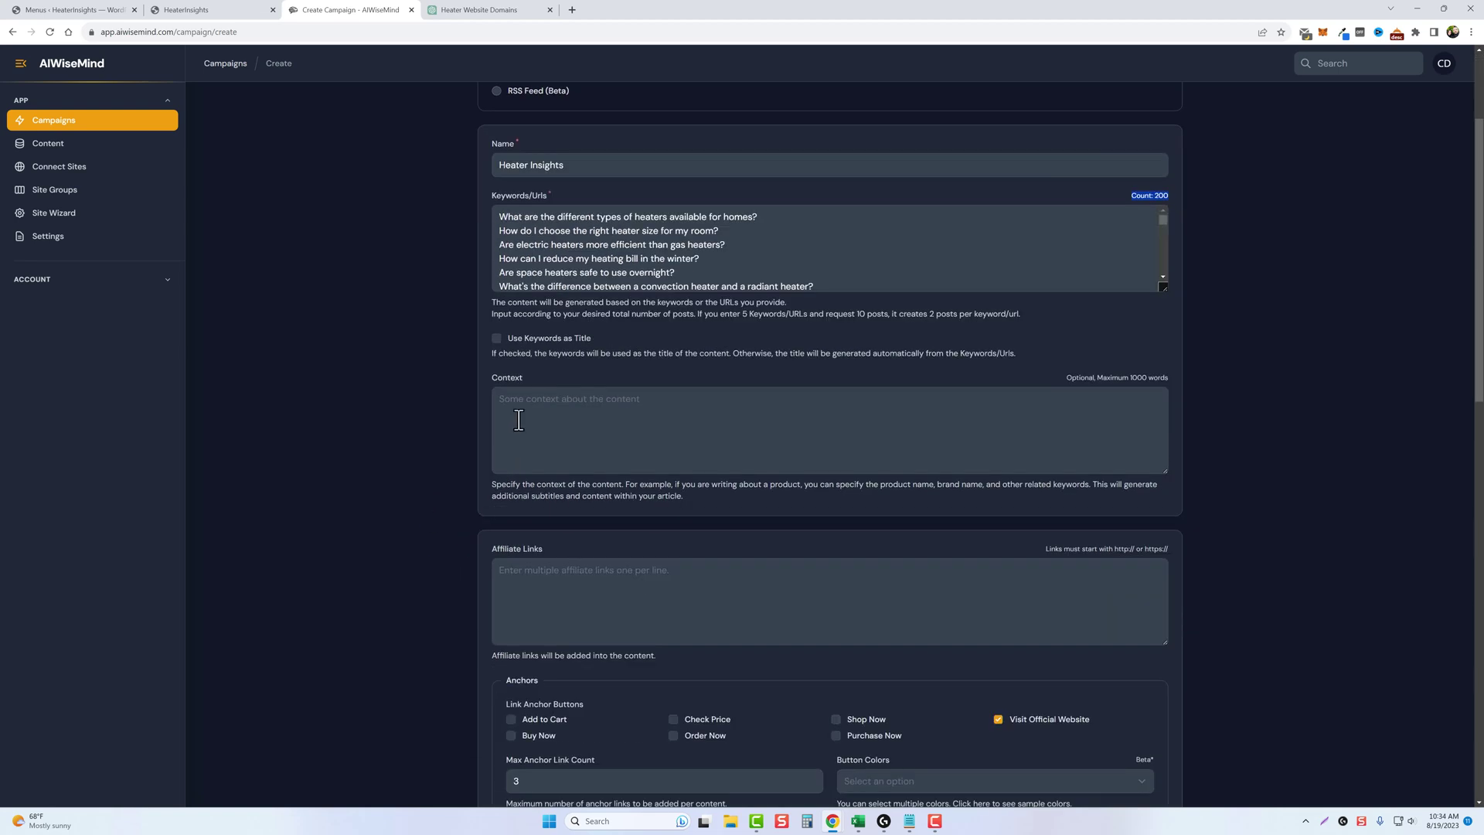
{"action": "left_click", "coordinate": [495, 339]}
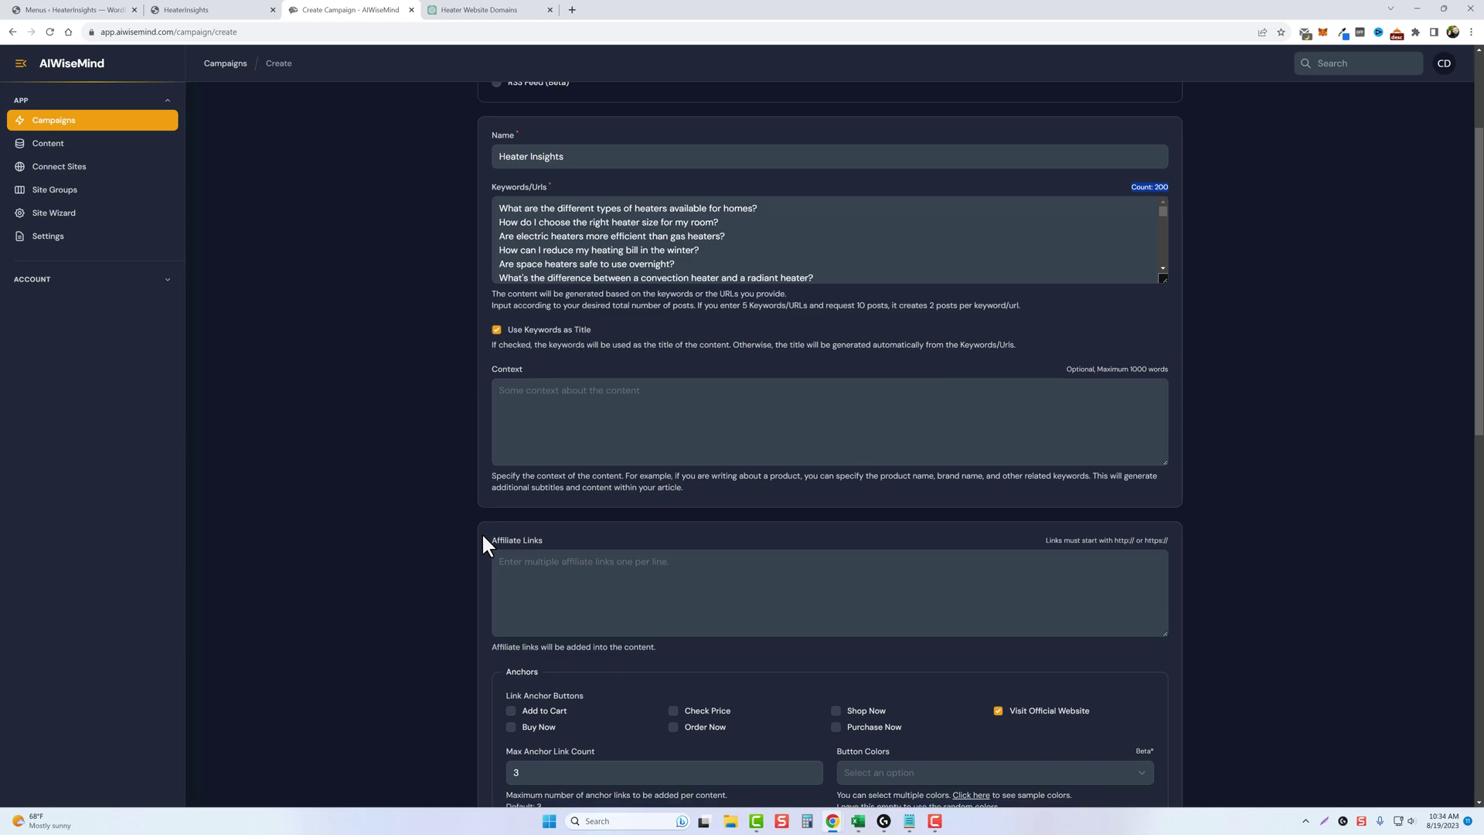
{"action": "scroll", "coordinate": [480, 531], "scroll_direction": "down", "scroll_amount": 5}
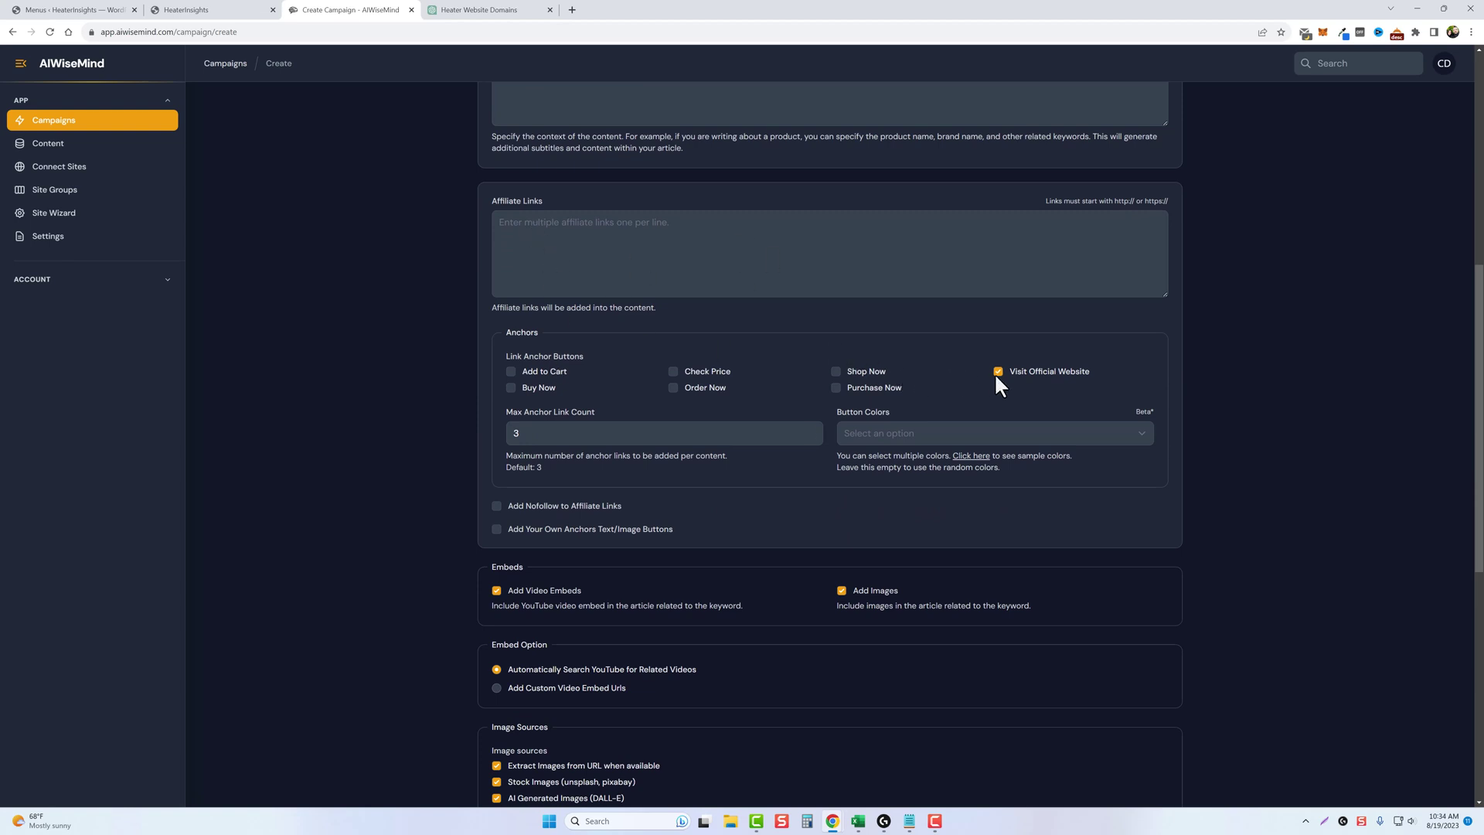
{"action": "scroll", "coordinate": [695, 364], "scroll_direction": "down", "scroll_amount": 4}
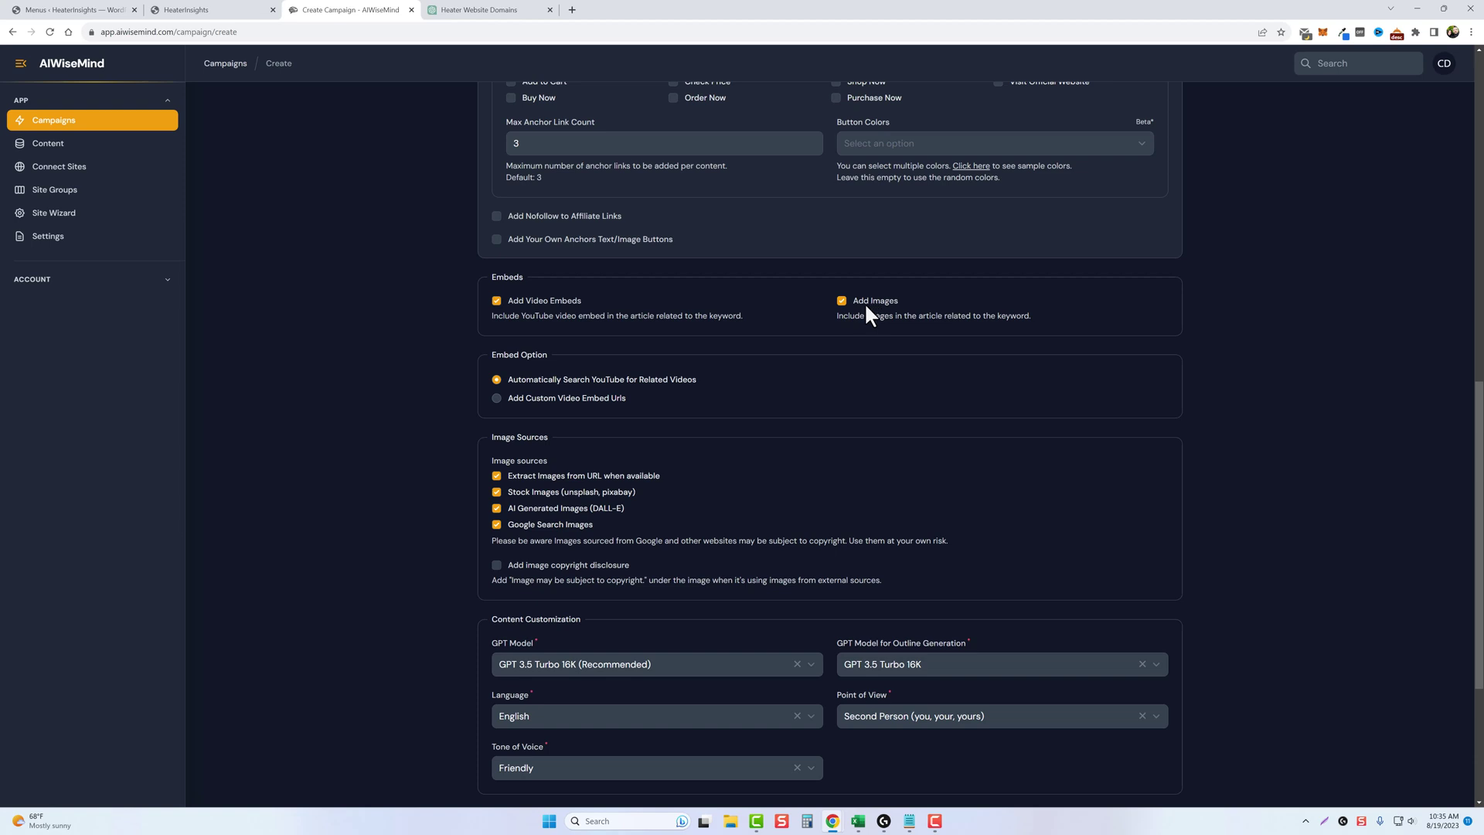
{"action": "left_click", "coordinate": [842, 299]}
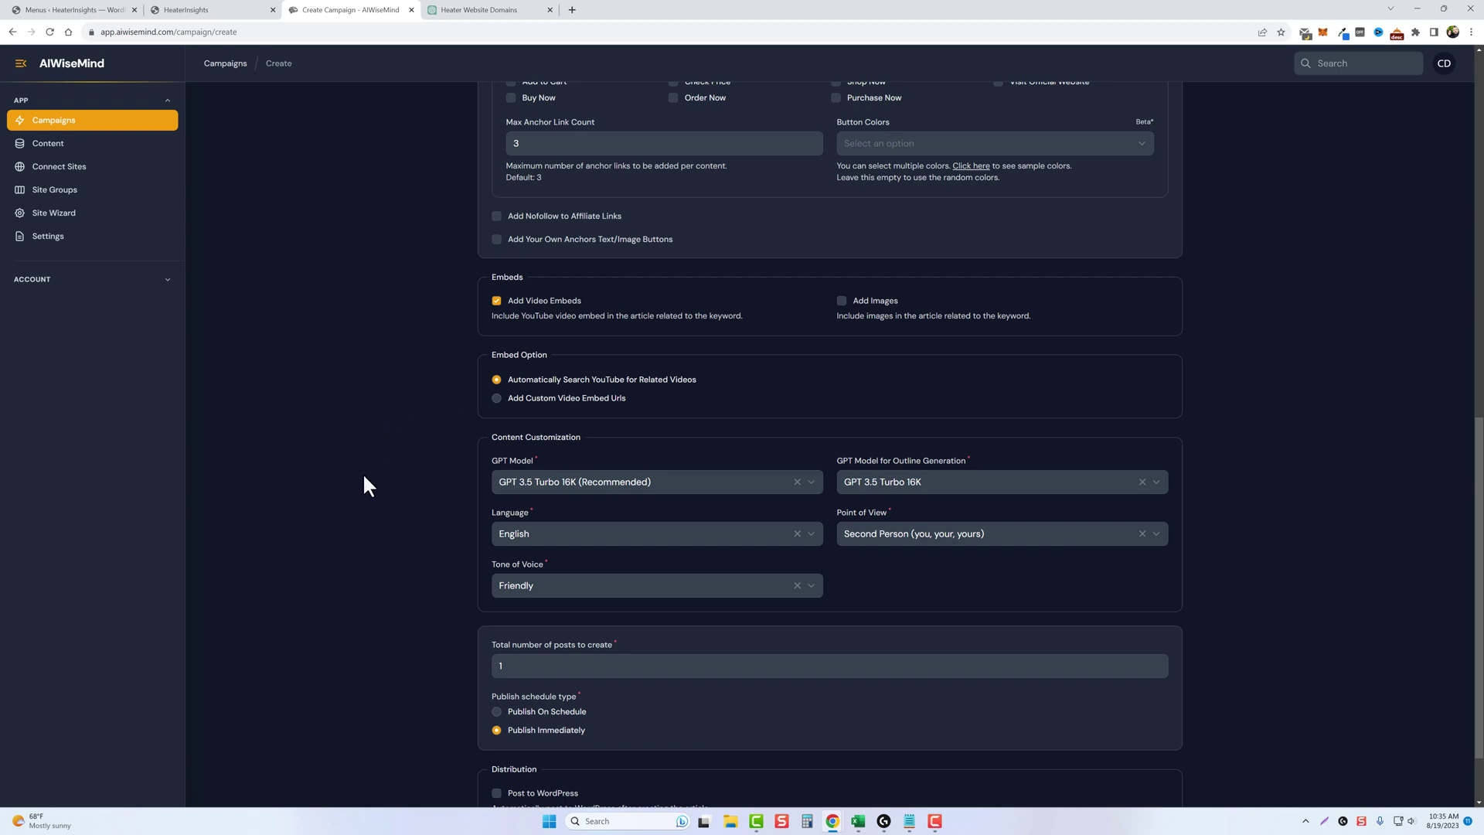
Set the campaign to create 200 posts in total, publishing on schedule with 5 posts every day.
{"action": "scroll", "coordinate": [389, 594], "scroll_direction": "down", "scroll_amount": 1}
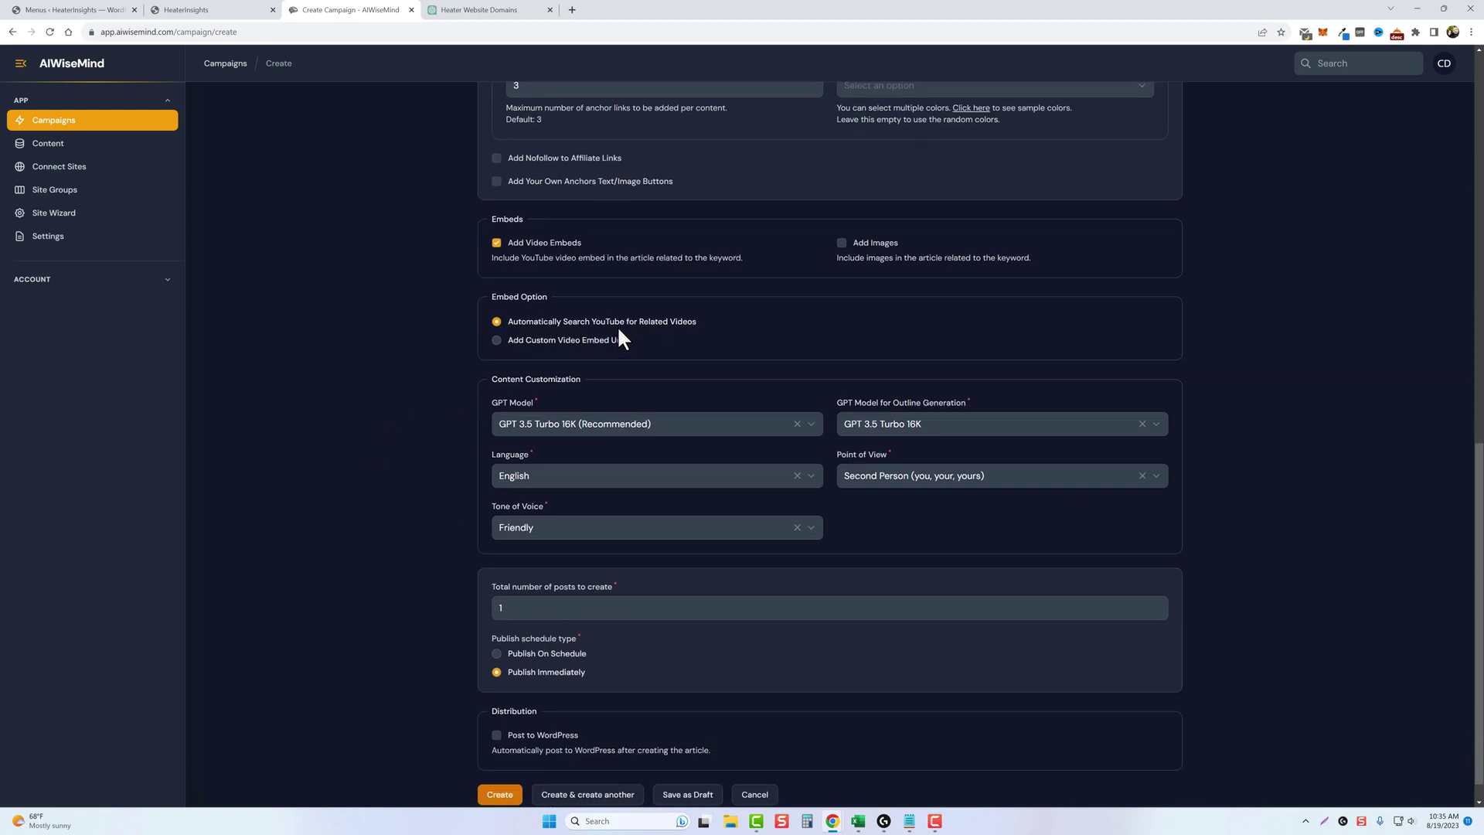
{"action": "scroll", "coordinate": [440, 544], "scroll_direction": "down", "scroll_amount": 1}
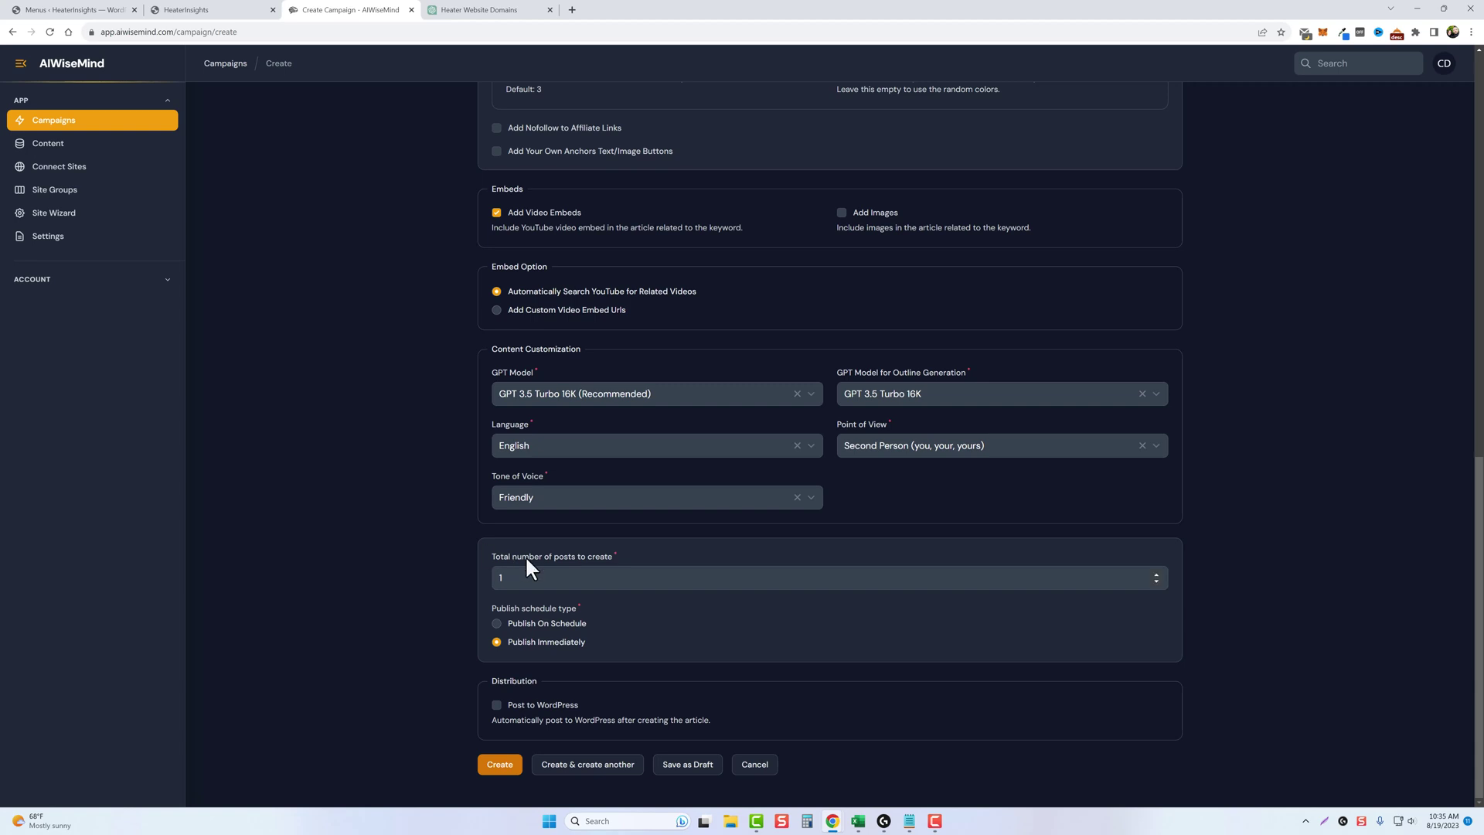
{"action": "left_click_drag", "start_coordinate": [513, 579], "coordinate": [472, 574]}
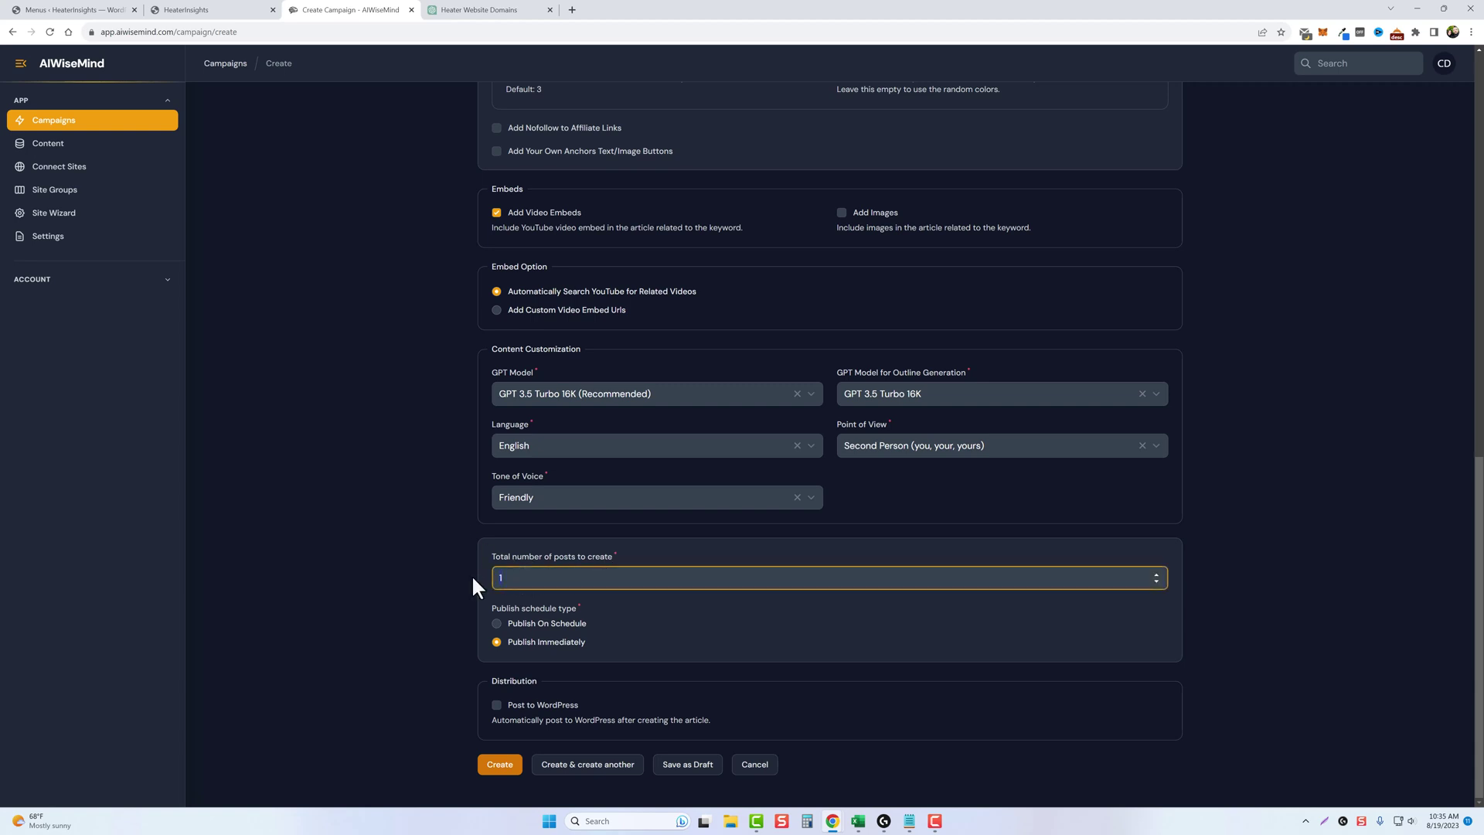
{"action": "type", "text": "200"}
{"action": "left_click", "coordinate": [562, 640]}
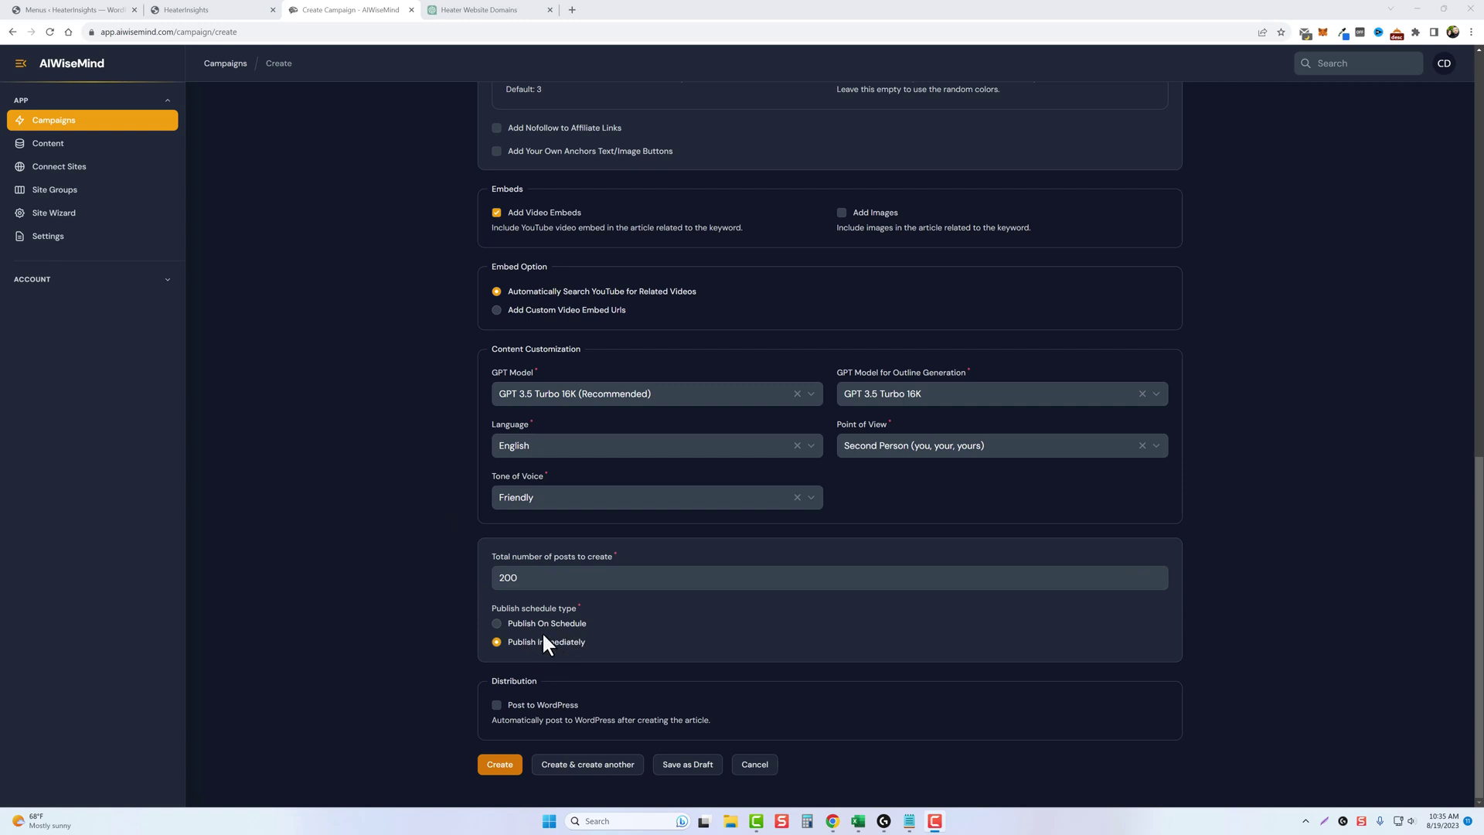
{"action": "left_click", "coordinate": [496, 623]}
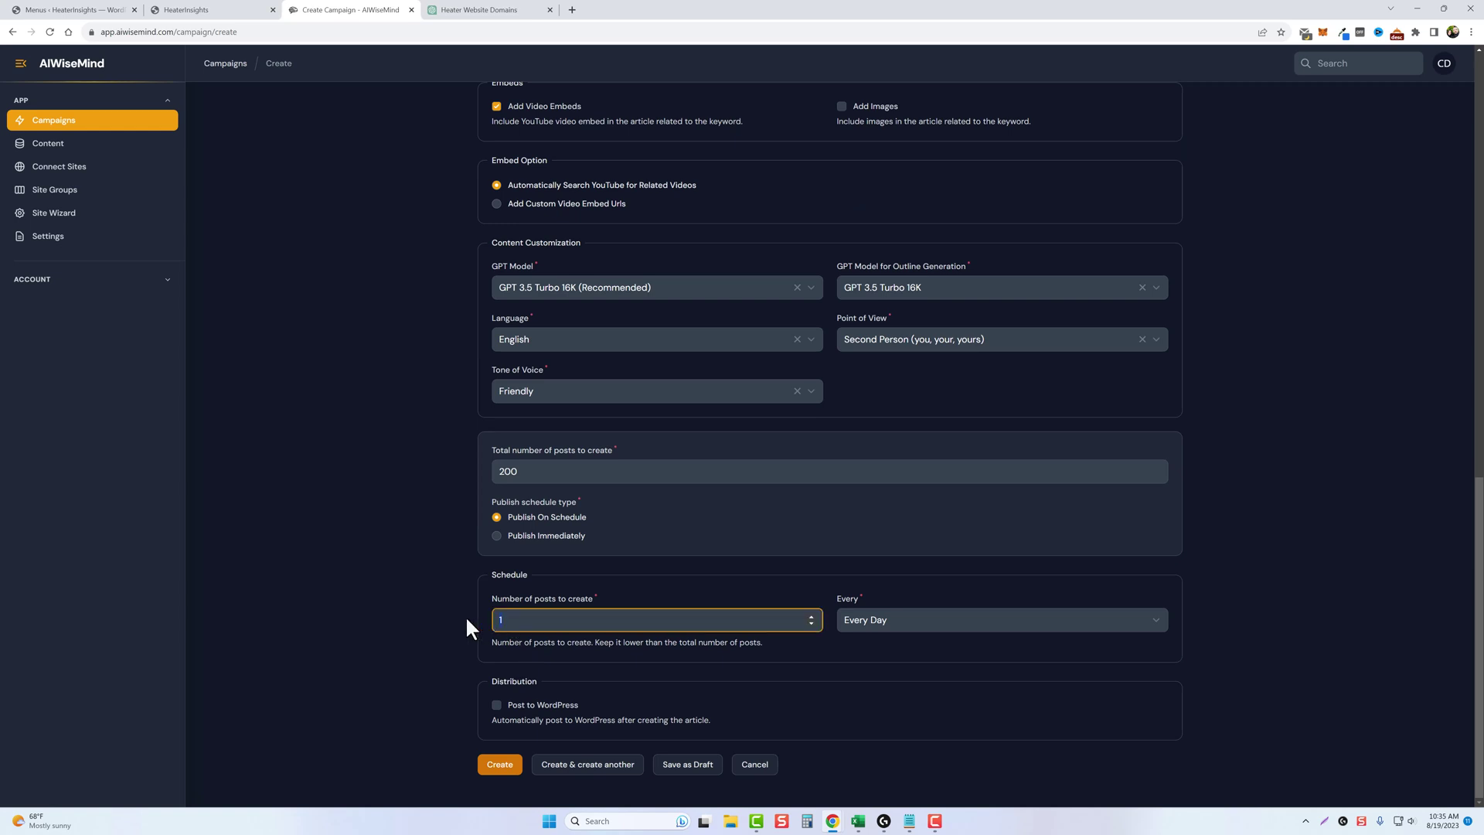
{"action": "left_click", "coordinate": [926, 616]}
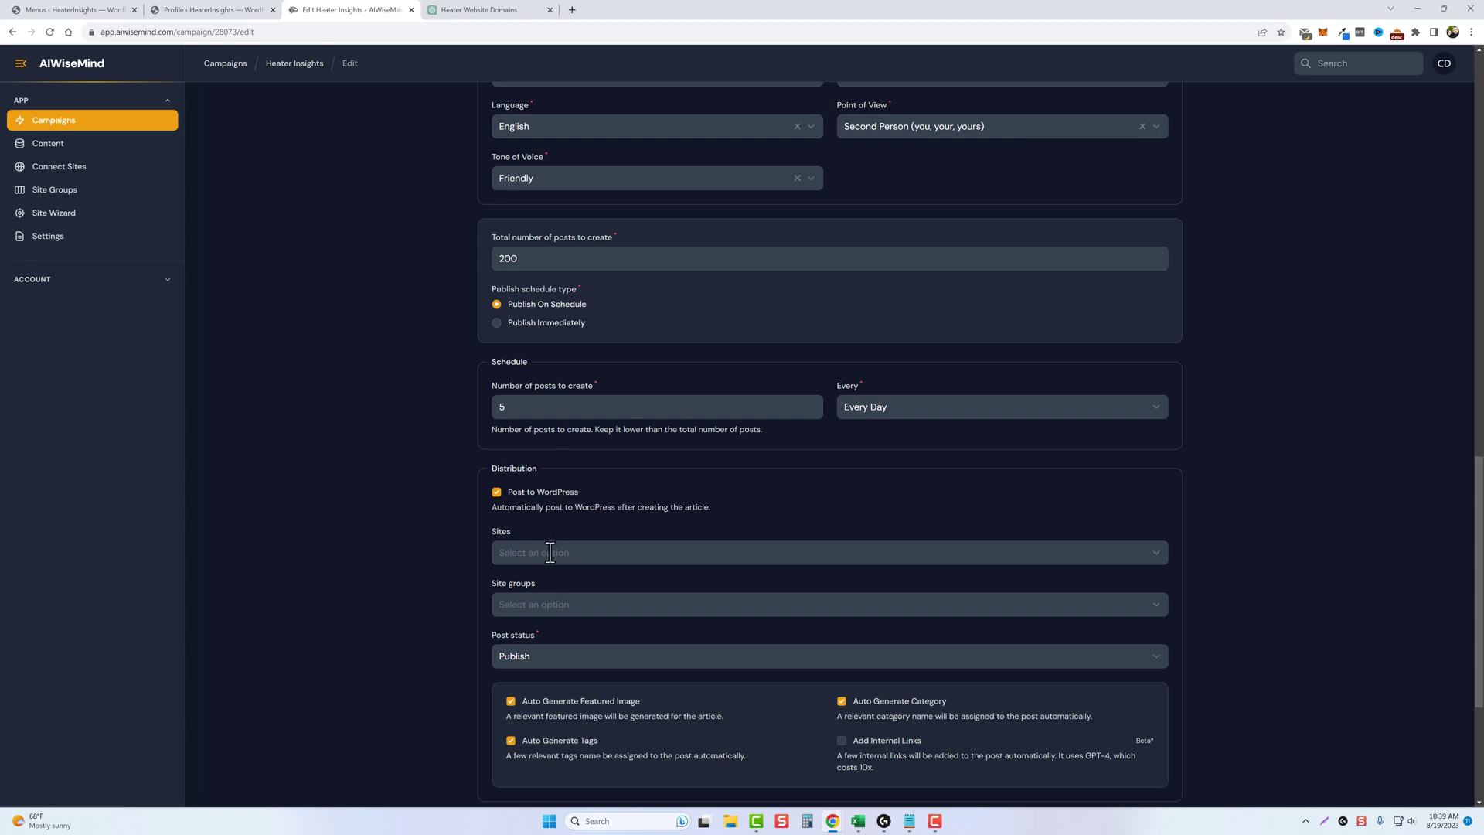
Distribute the posts to the Heater Insights site and turn off automatic featured image and category generation.
{"action": "left_click", "coordinate": [578, 572]}
{"action": "left_click", "coordinate": [533, 726]}
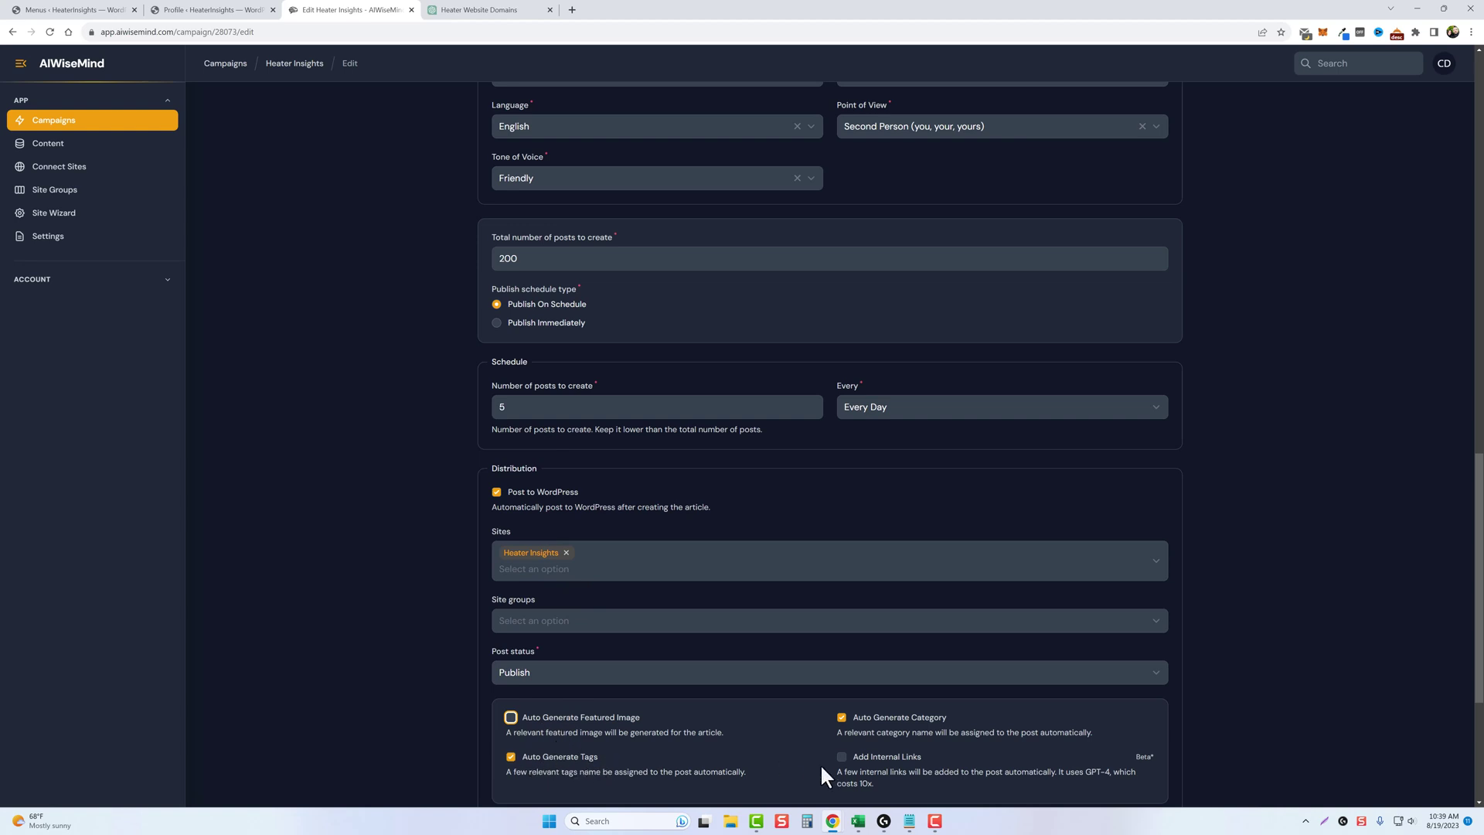
{"action": "left_click", "coordinate": [842, 717]}
{"action": "scroll", "coordinate": [760, 676], "scroll_direction": "down", "scroll_amount": 3}
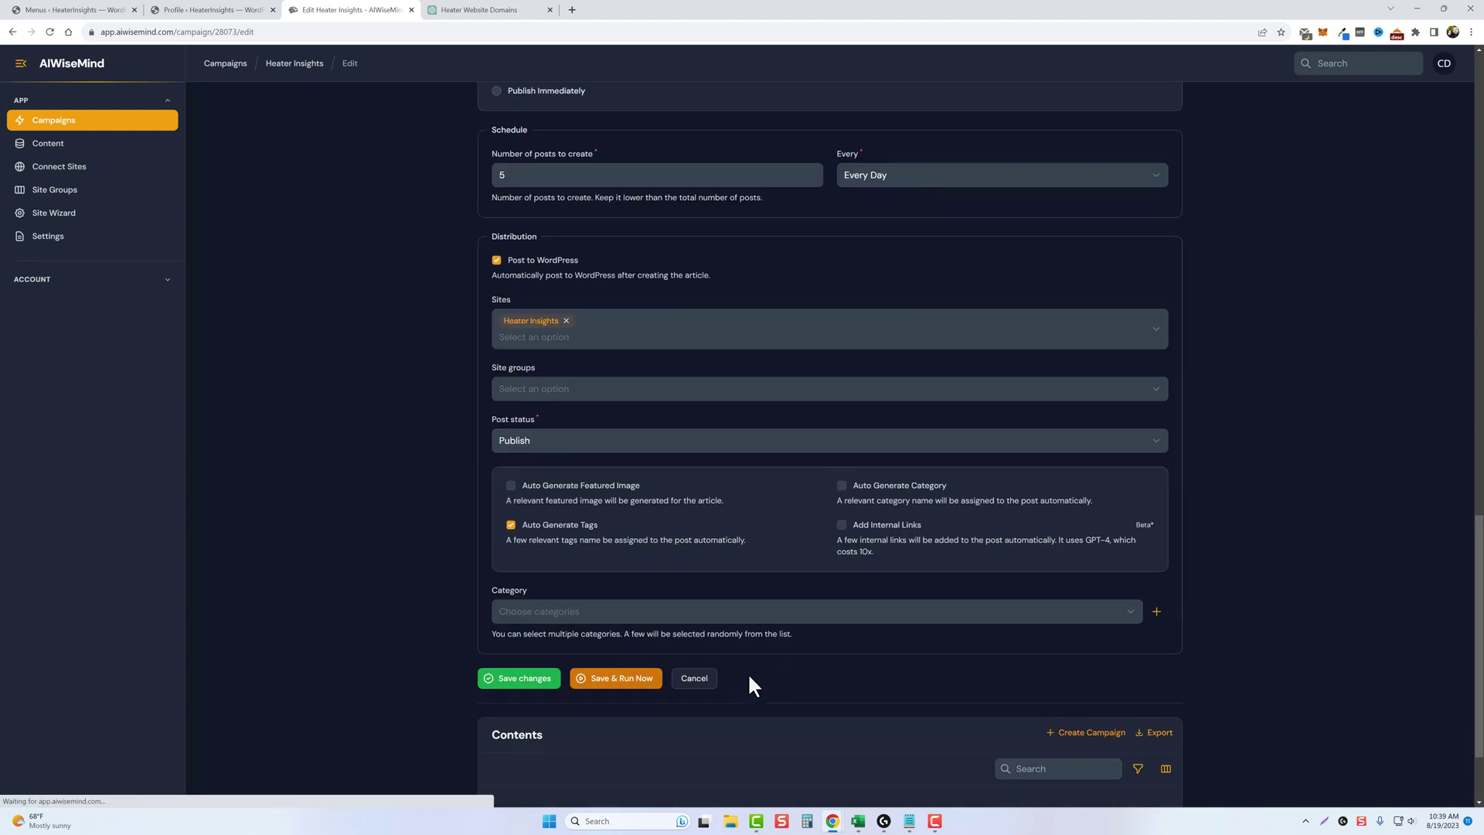
Assign the existing news category to the campaign's posts.
{"action": "left_click", "coordinate": [639, 614]}
{"action": "scroll", "coordinate": [557, 692], "scroll_direction": "down", "scroll_amount": 1}
{"action": "left_click", "coordinate": [534, 758]}
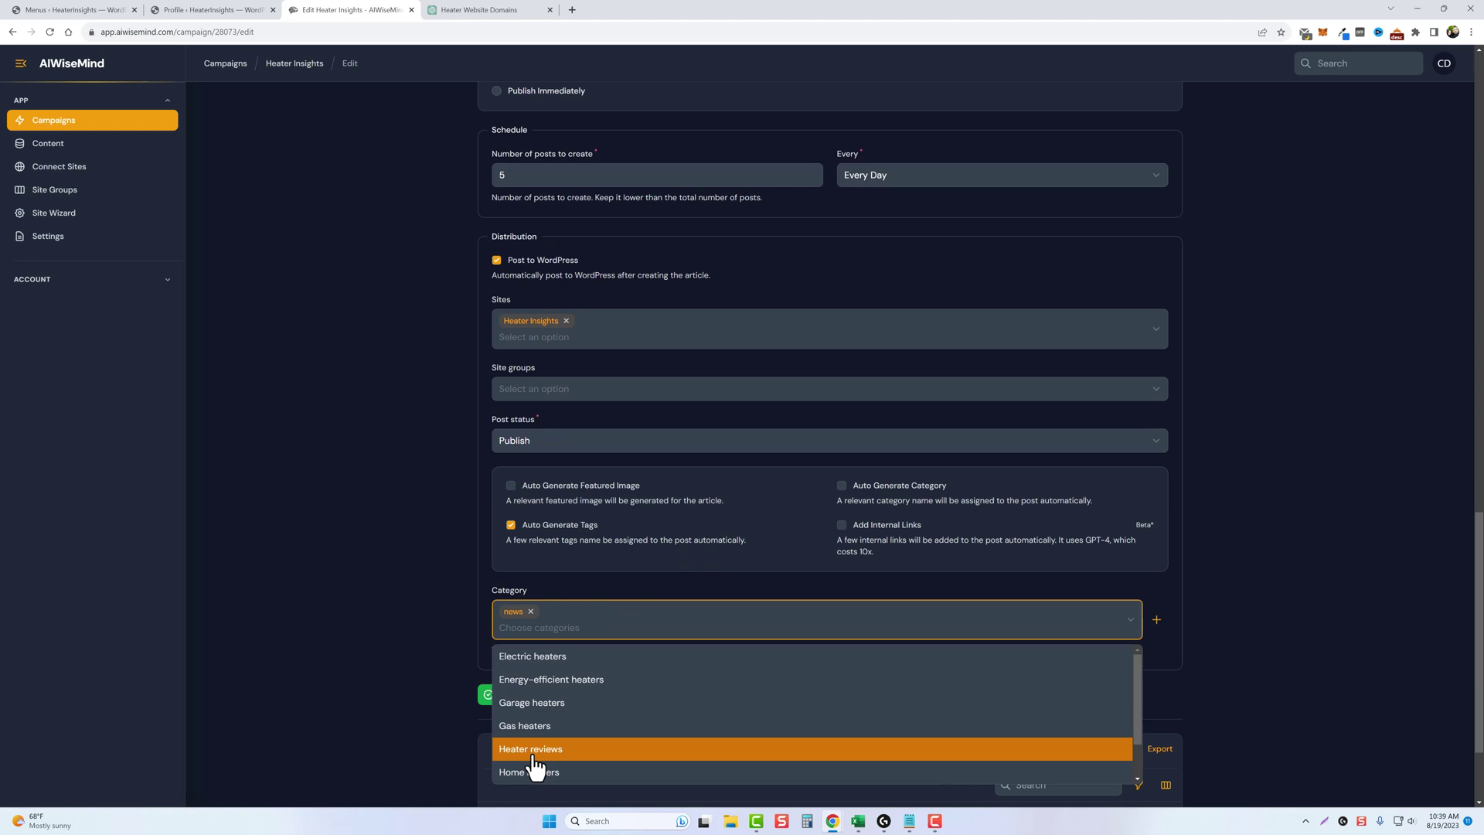
{"action": "left_click", "coordinate": [573, 592]}
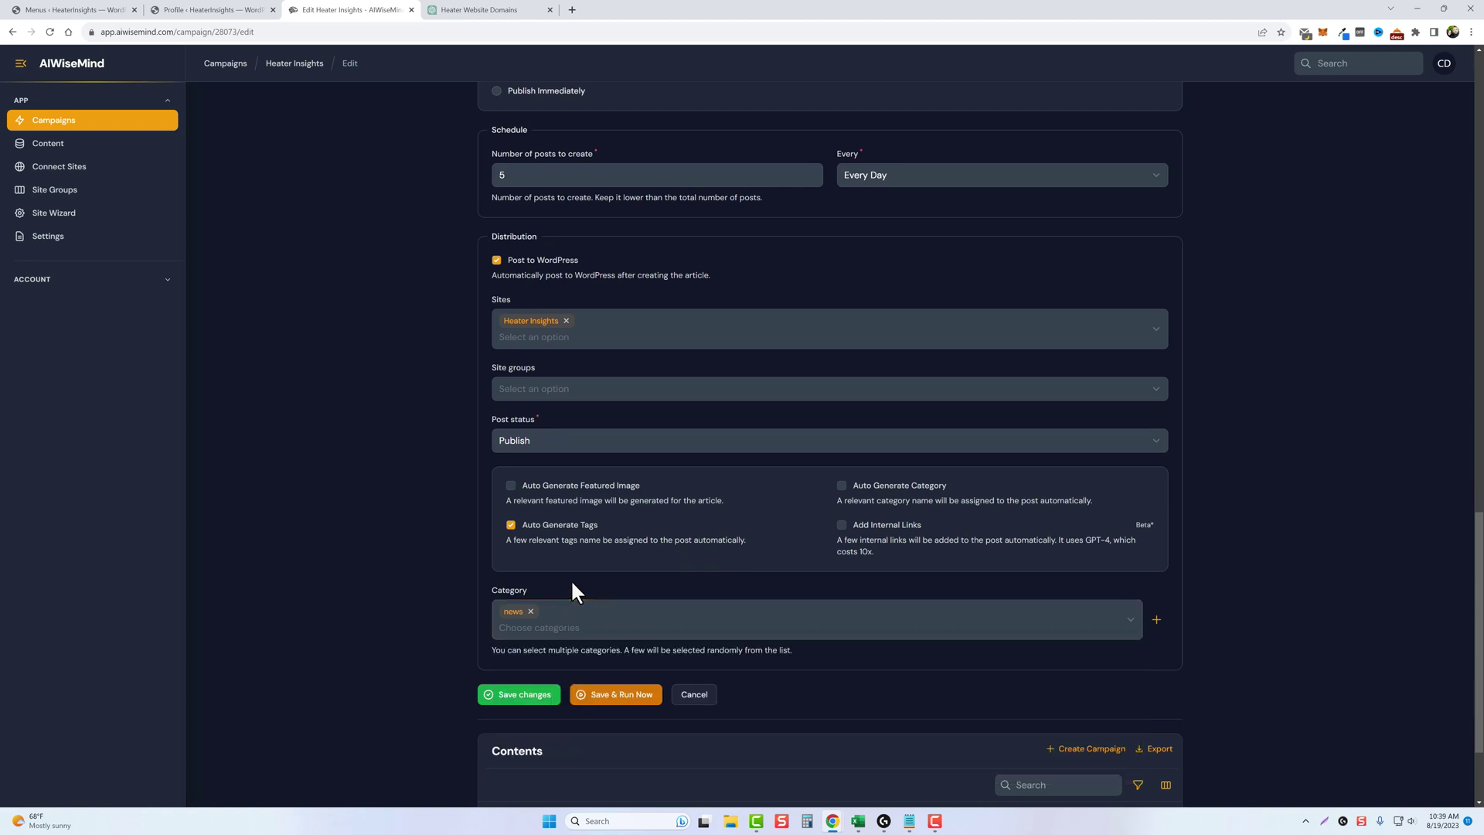
Create a category named FAQ's for the campaign's posts and remove the news category from the selection.
{"action": "left_click", "coordinate": [1157, 620]}
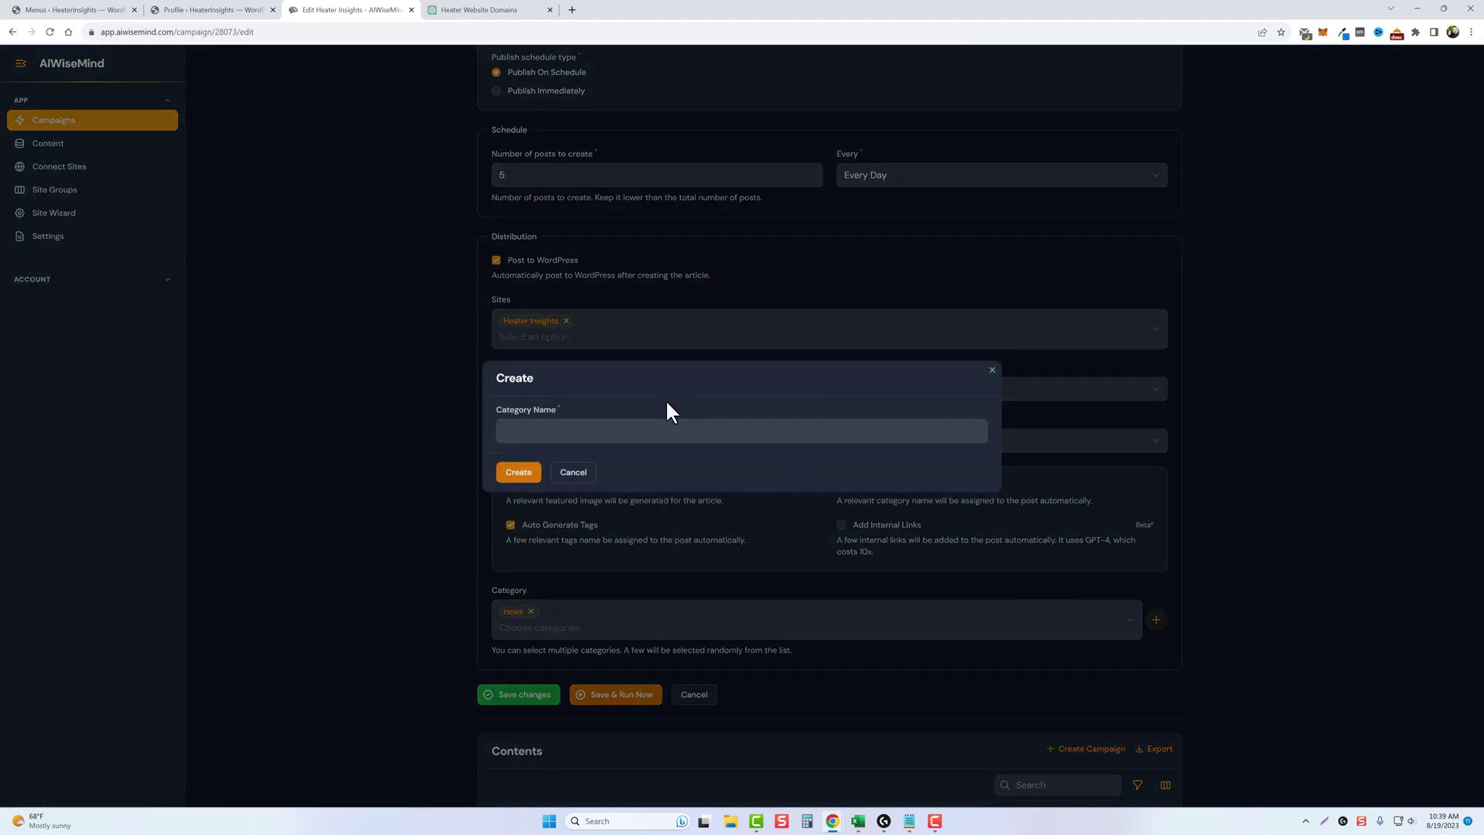
{"action": "left_click", "coordinate": [591, 429]}
{"action": "type", "text": "FAQ's"}
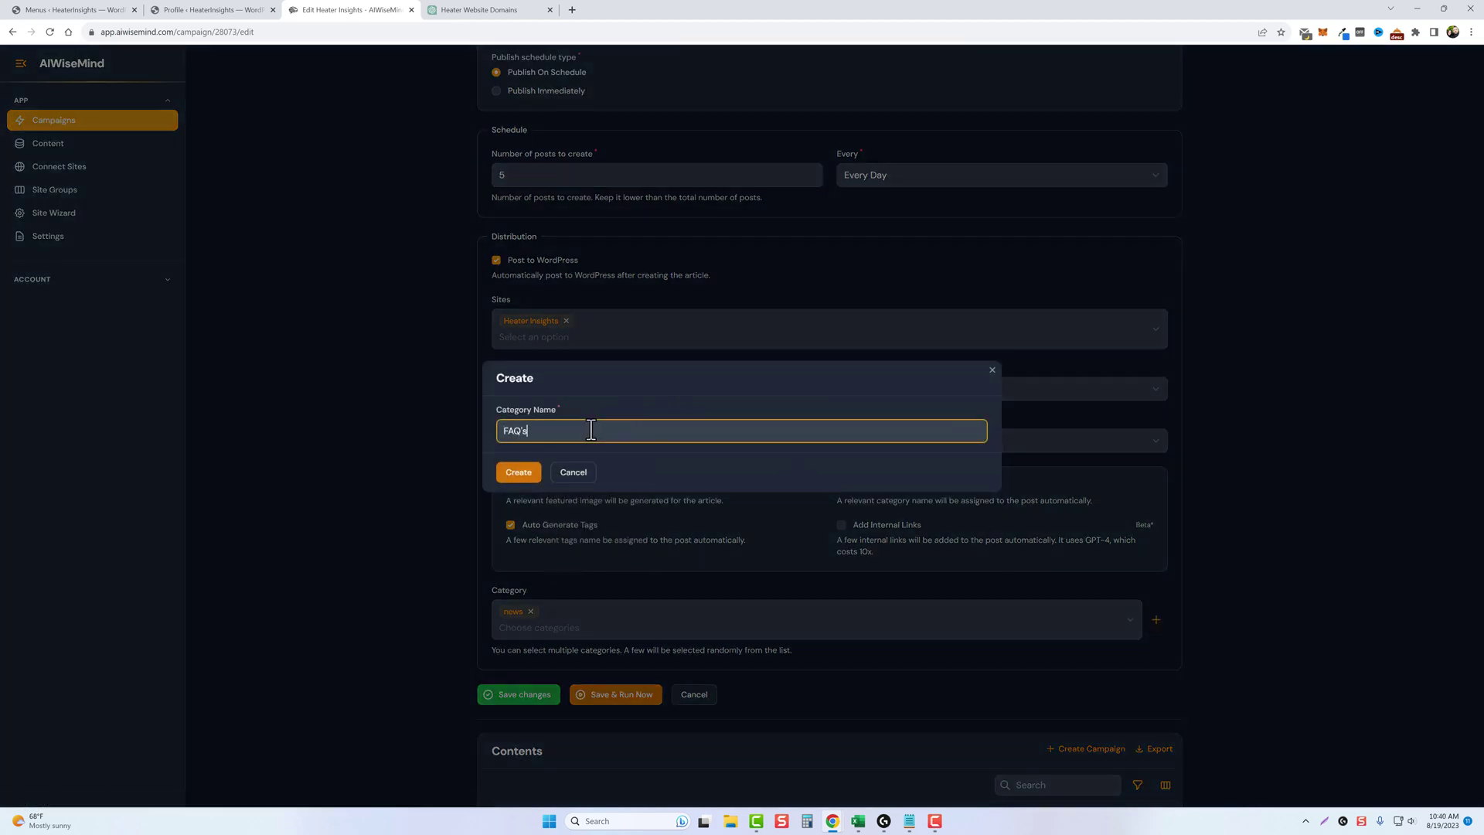
{"action": "left_click", "coordinate": [520, 476]}
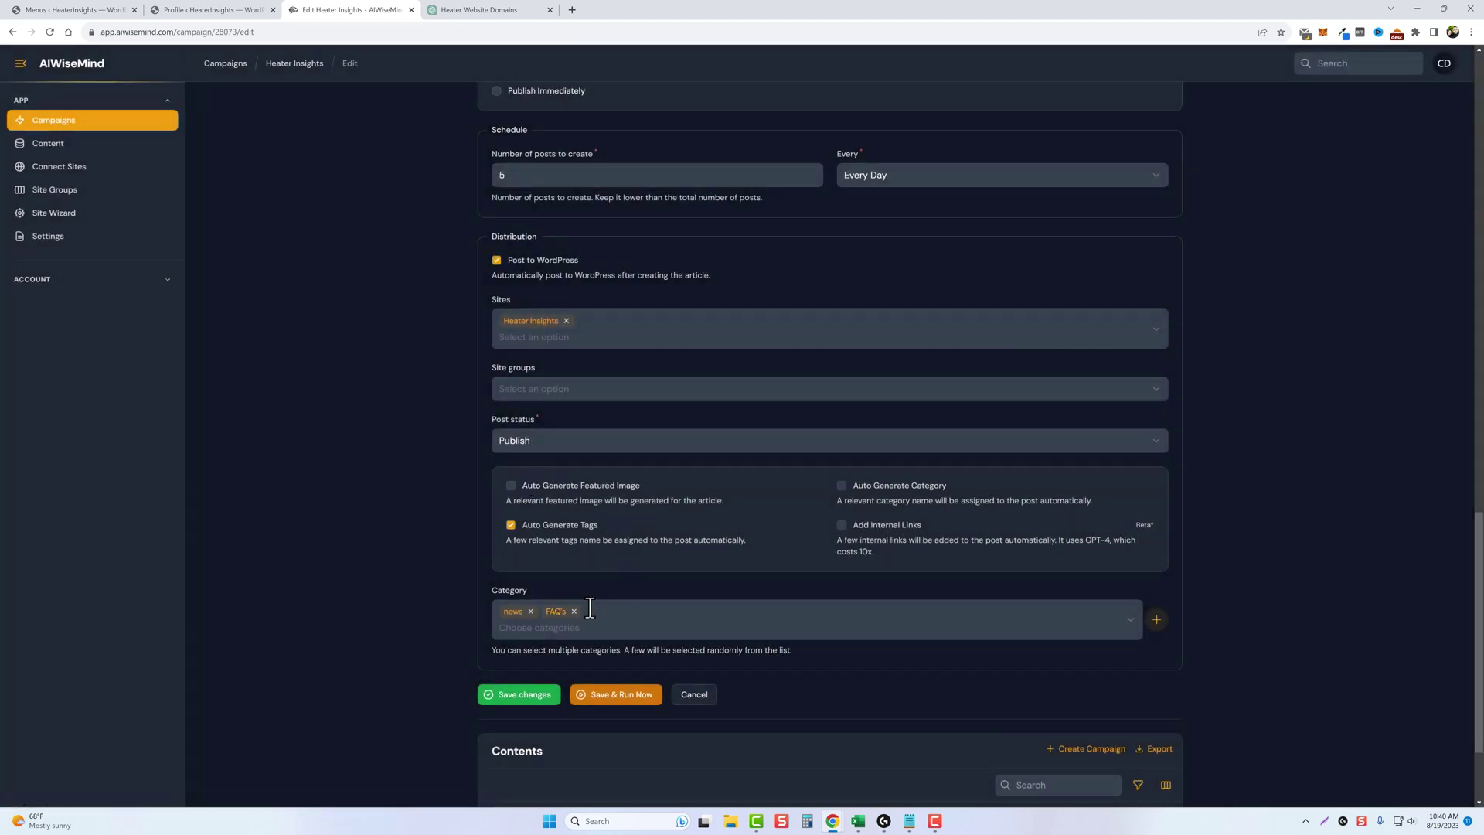
{"action": "left_click", "coordinate": [531, 612]}
Save and run the campaign, and show 25 entries per page in the content list.
{"action": "left_click", "coordinate": [620, 700]}
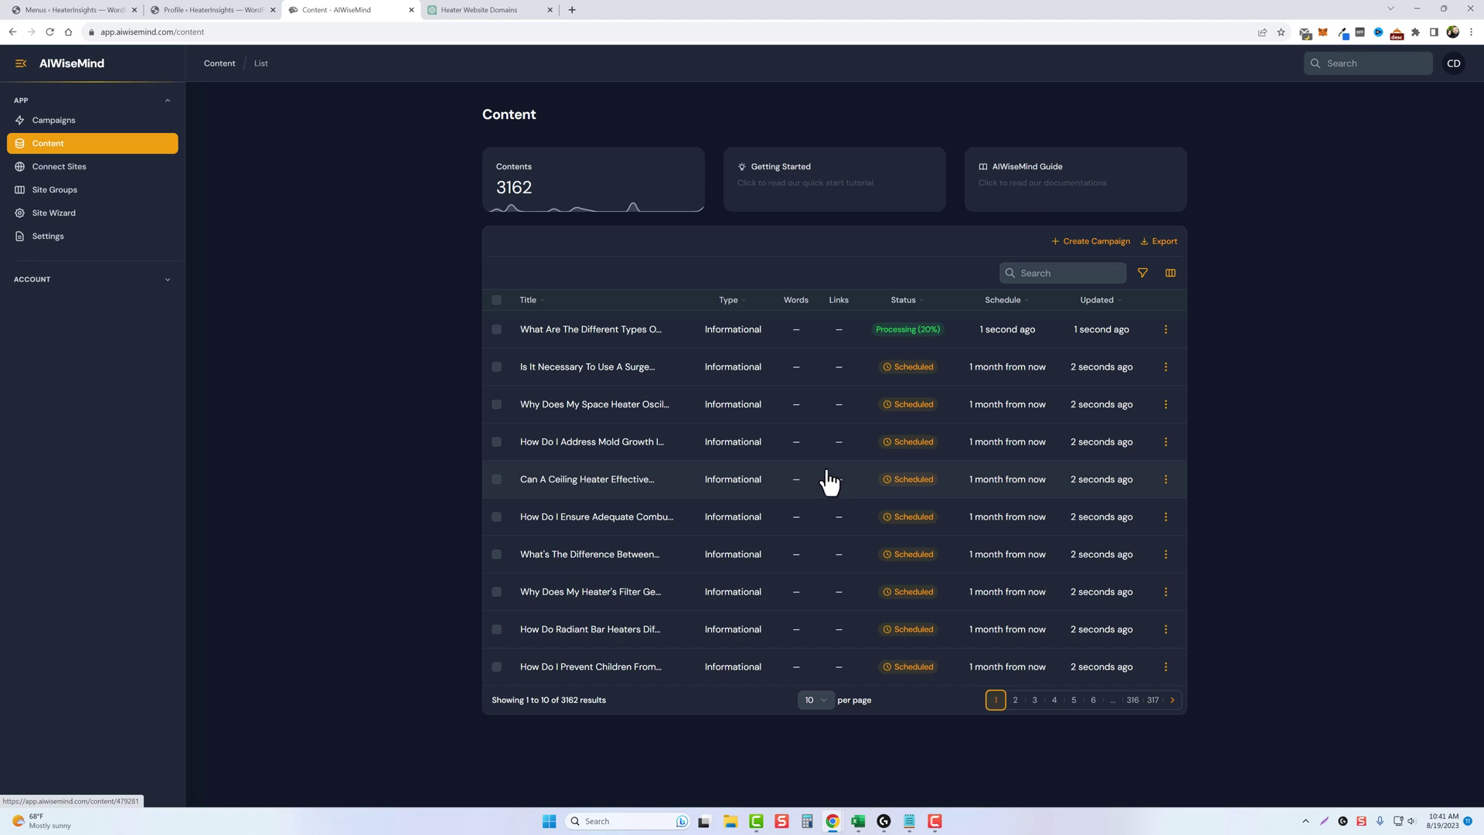
{"action": "left_click", "coordinate": [824, 702]}
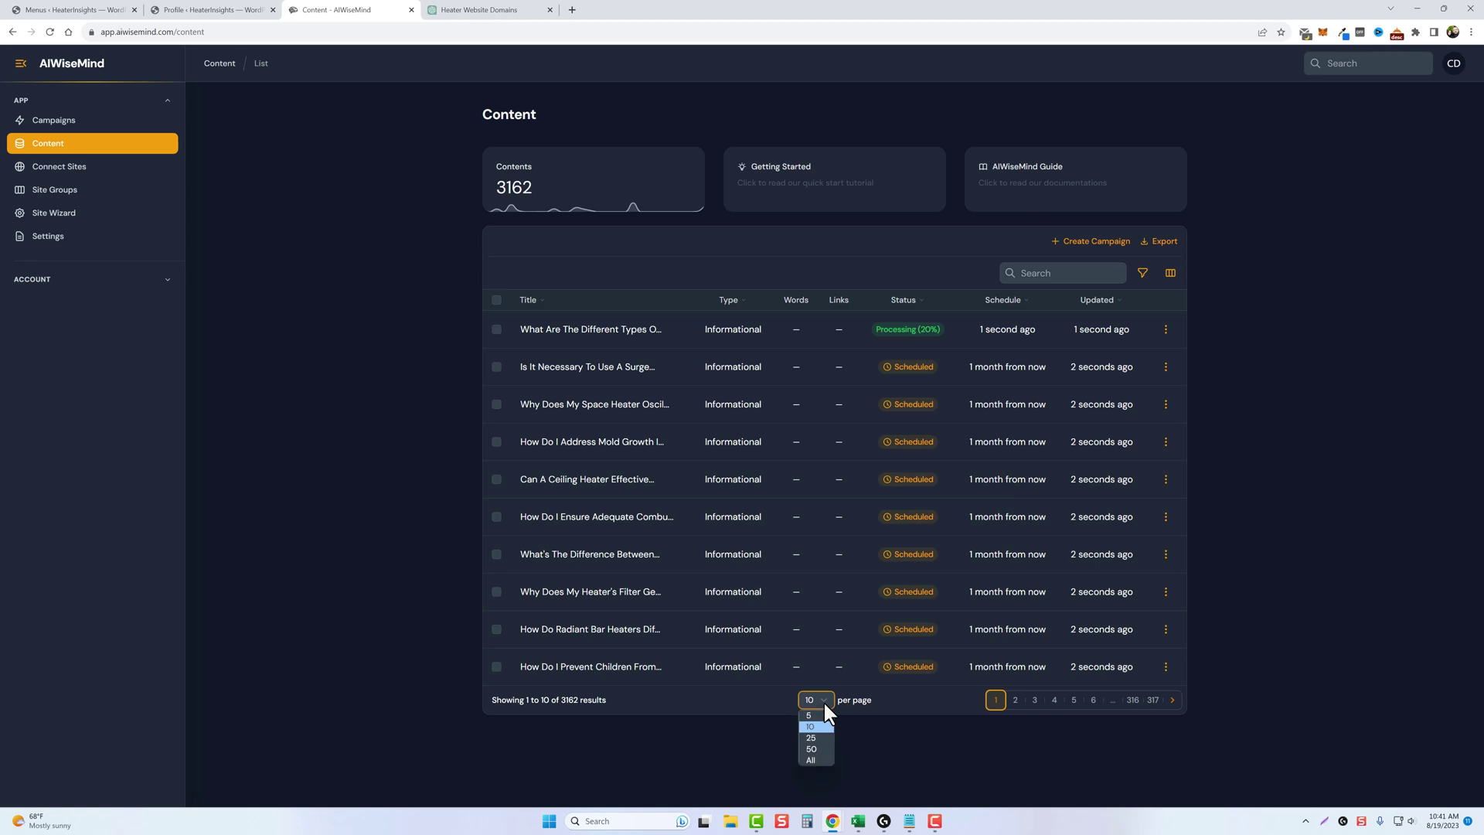
{"action": "left_click", "coordinate": [814, 739]}
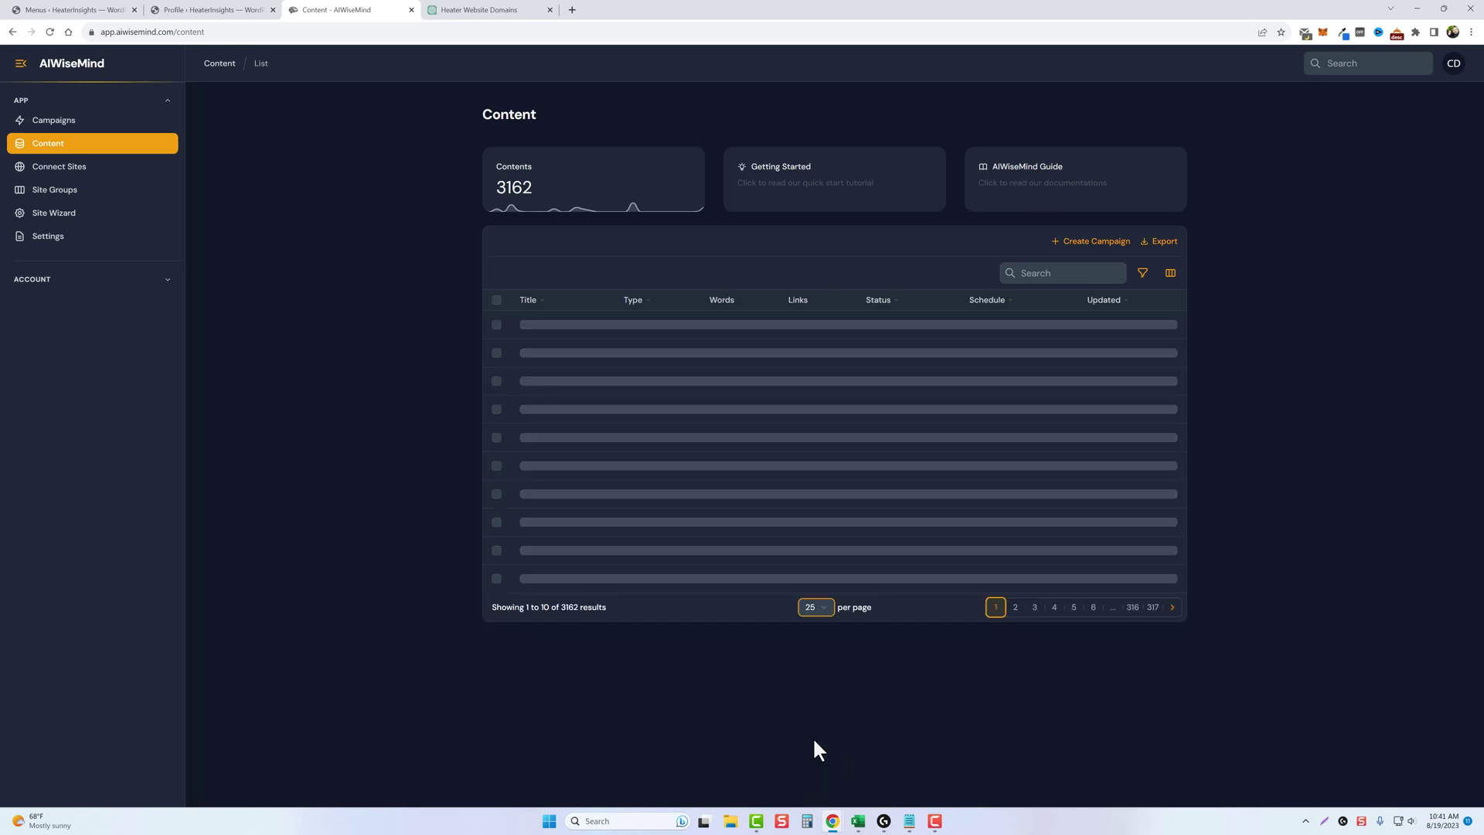
Select every listed content entry except the one titled What Are The Different Types O..., and run the selected entries.
{"action": "left_click", "coordinate": [492, 299]}
{"action": "left_click", "coordinate": [491, 351]}
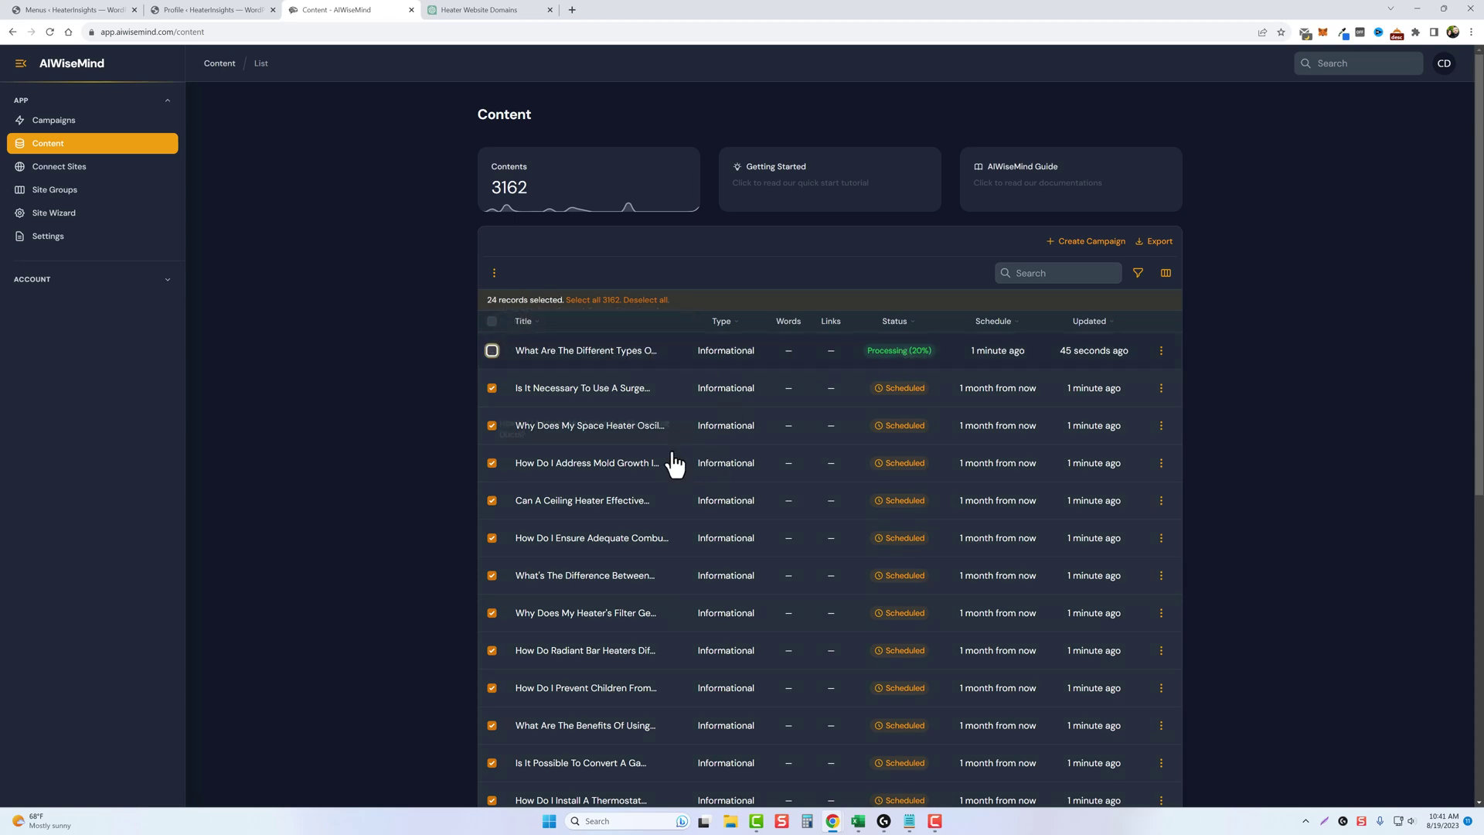
{"action": "scroll", "coordinate": [653, 391], "scroll_direction": "down", "scroll_amount": 7}
{"action": "scroll", "coordinate": [649, 616], "scroll_direction": "up", "scroll_amount": 7}
{"action": "left_click", "coordinate": [495, 275]}
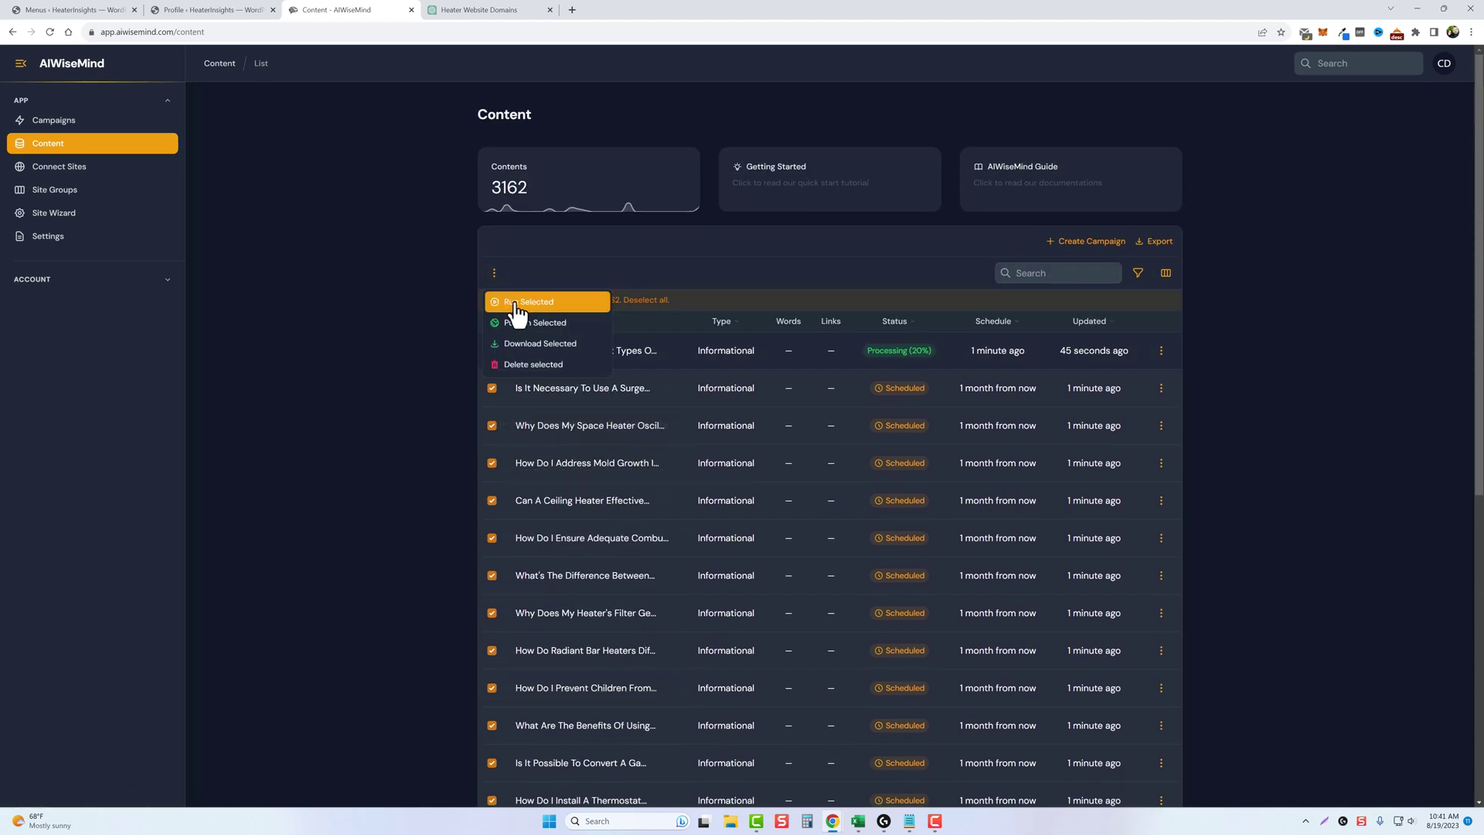
{"action": "left_click", "coordinate": [516, 307]}
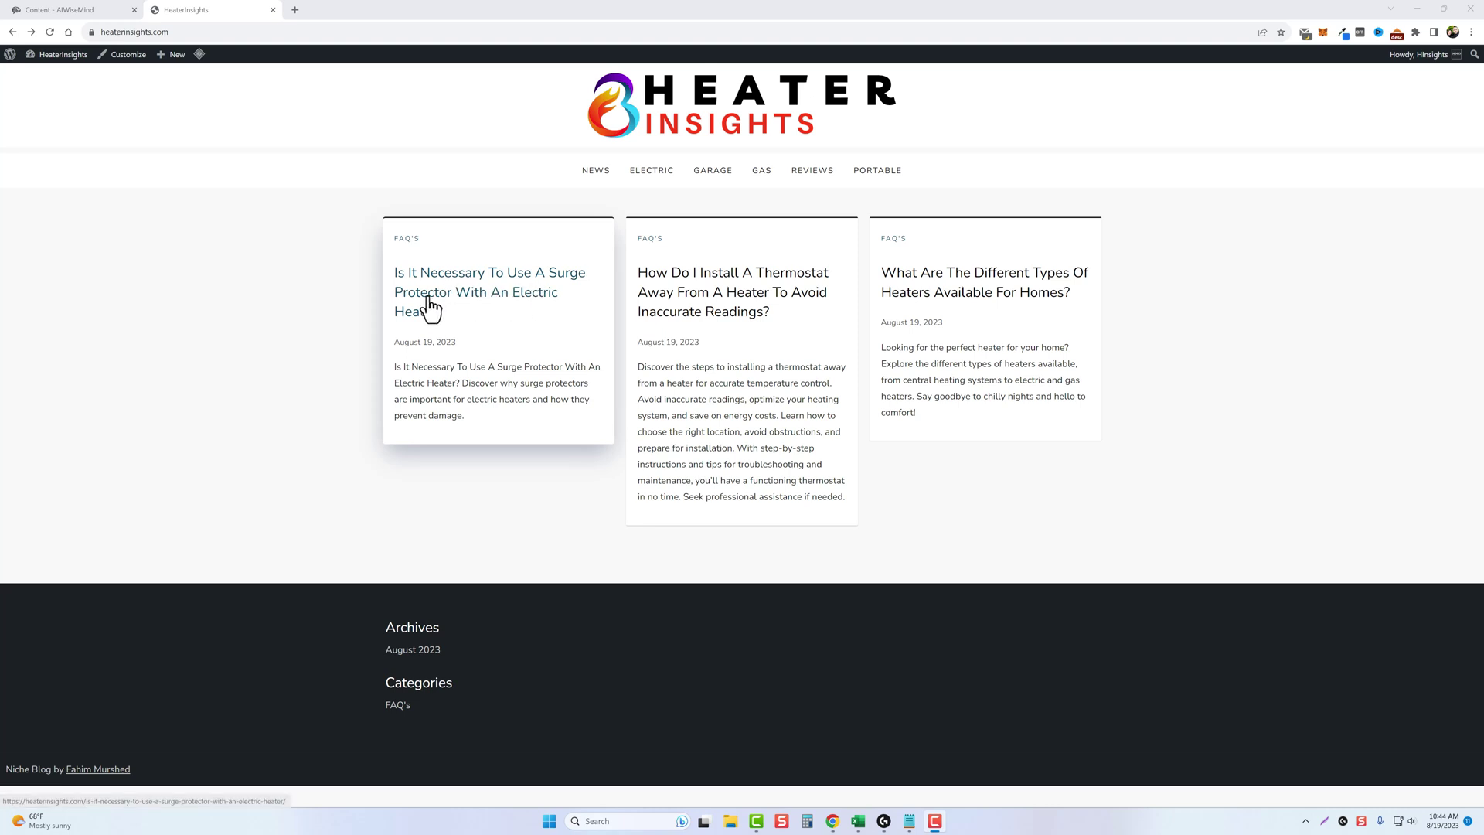
Review the published surge protector article on heaterinsights.com, including its expanded table of contents, and return to the homepage.
{"action": "left_click", "coordinate": [452, 293]}
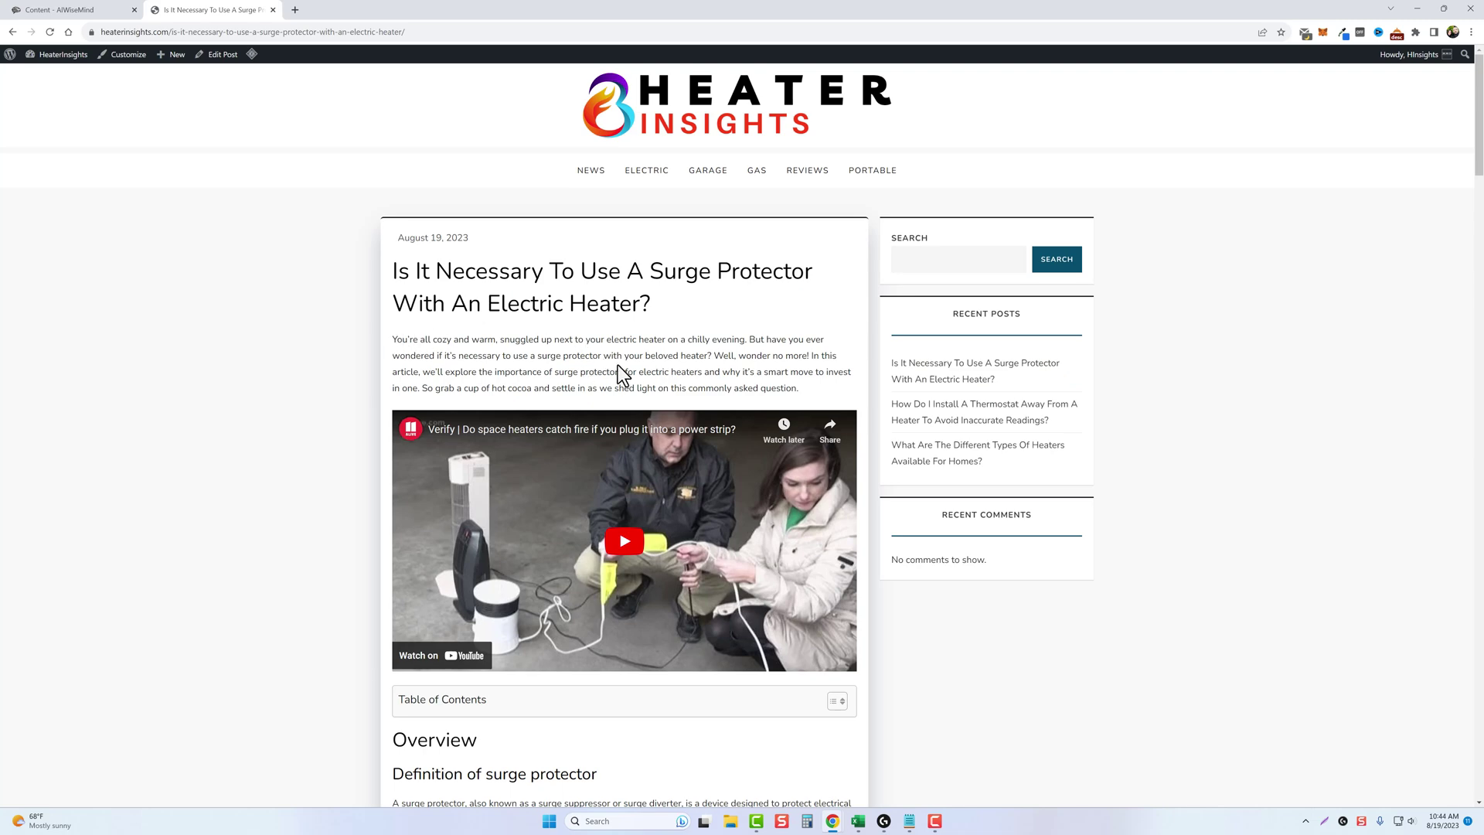
{"action": "scroll", "coordinate": [572, 534], "scroll_direction": "down", "scroll_amount": 5}
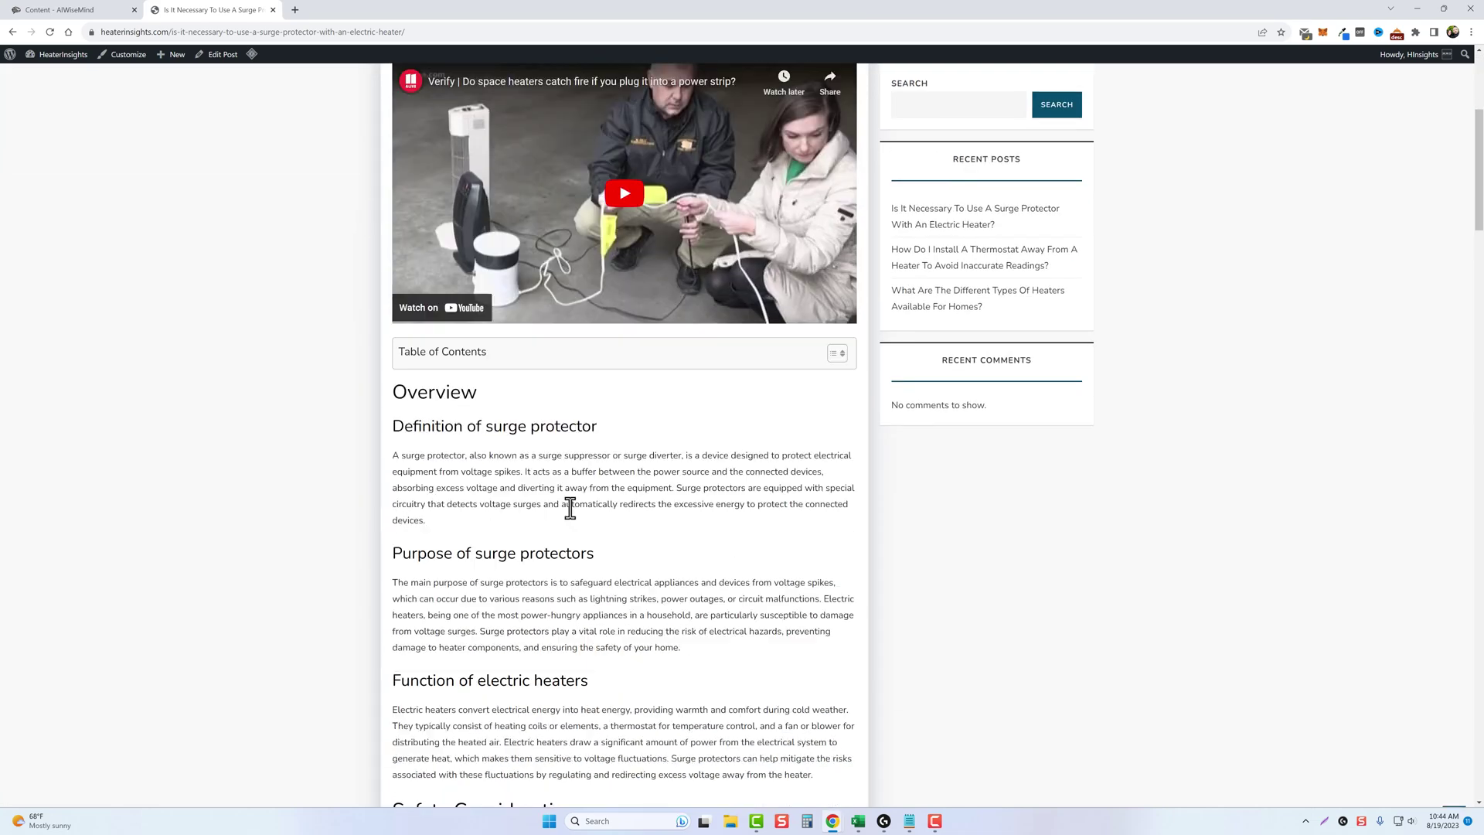
{"action": "left_click", "coordinate": [837, 355]}
{"action": "scroll", "coordinate": [788, 461], "scroll_direction": "down", "scroll_amount": 2}
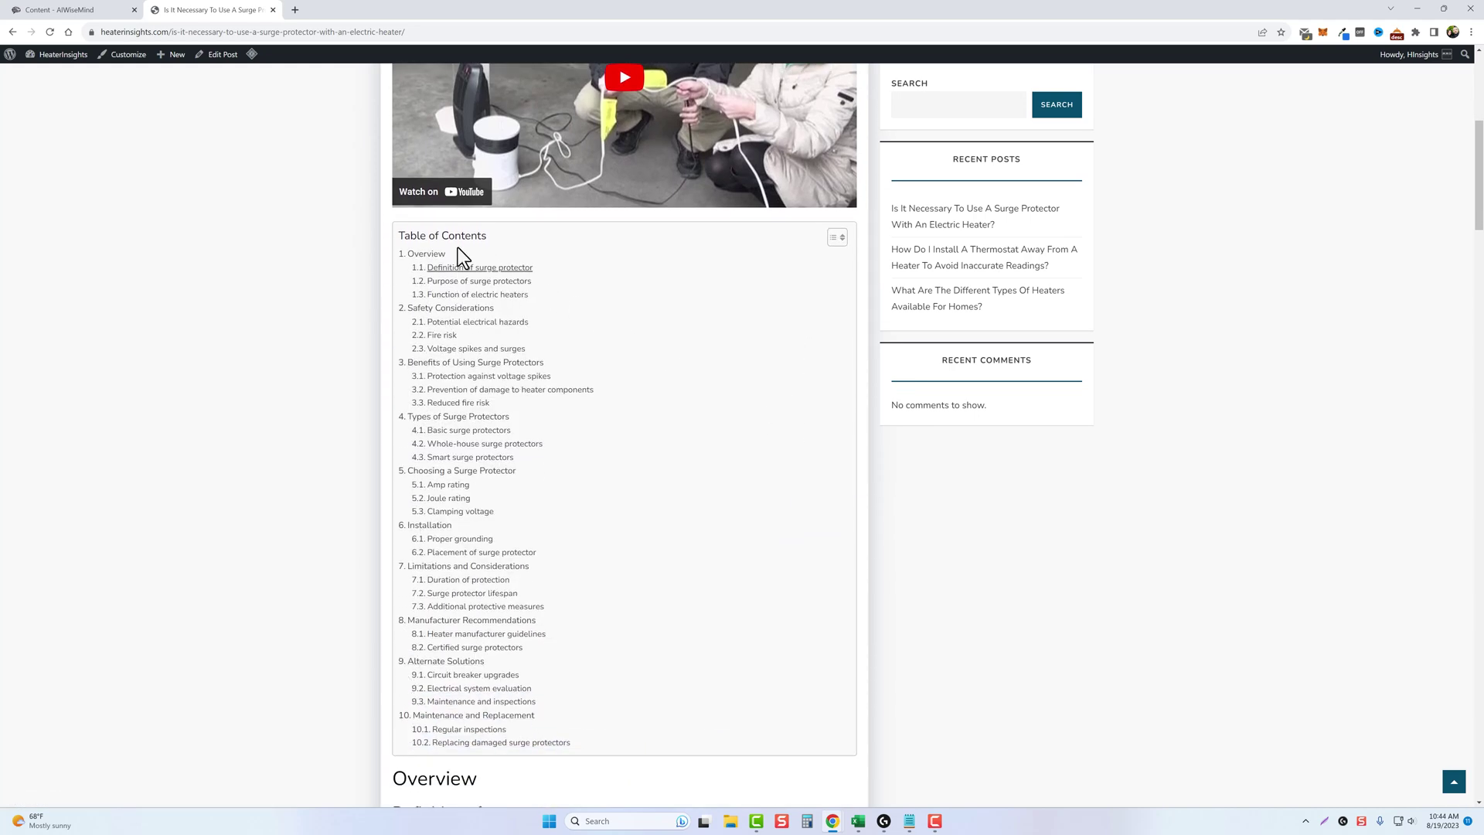
{"action": "left_click", "coordinate": [832, 241]}
{"action": "scroll", "coordinate": [649, 433], "scroll_direction": "down", "scroll_amount": 9}
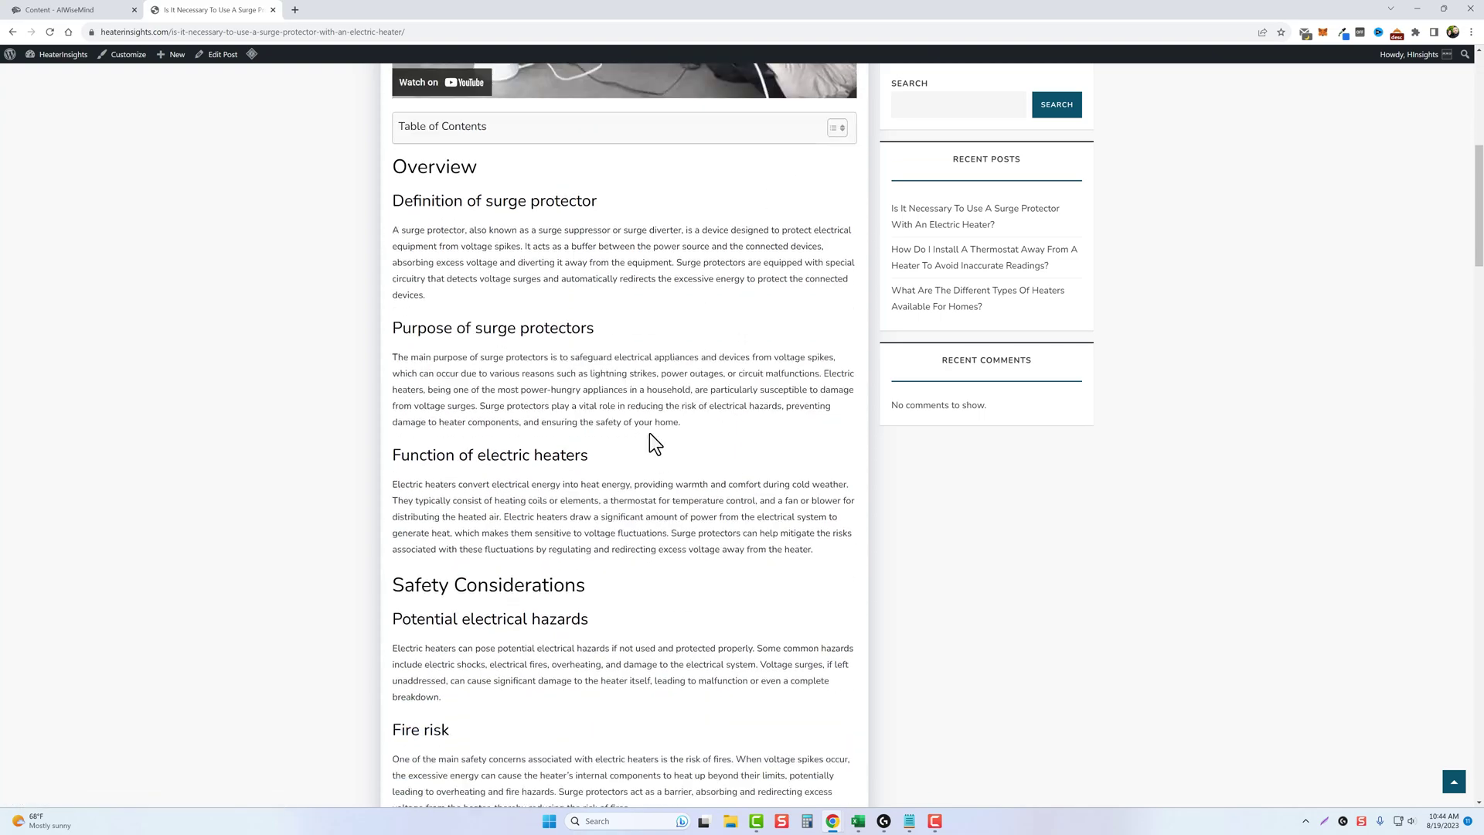
{"action": "scroll", "coordinate": [615, 448], "scroll_direction": "down", "scroll_amount": 15}
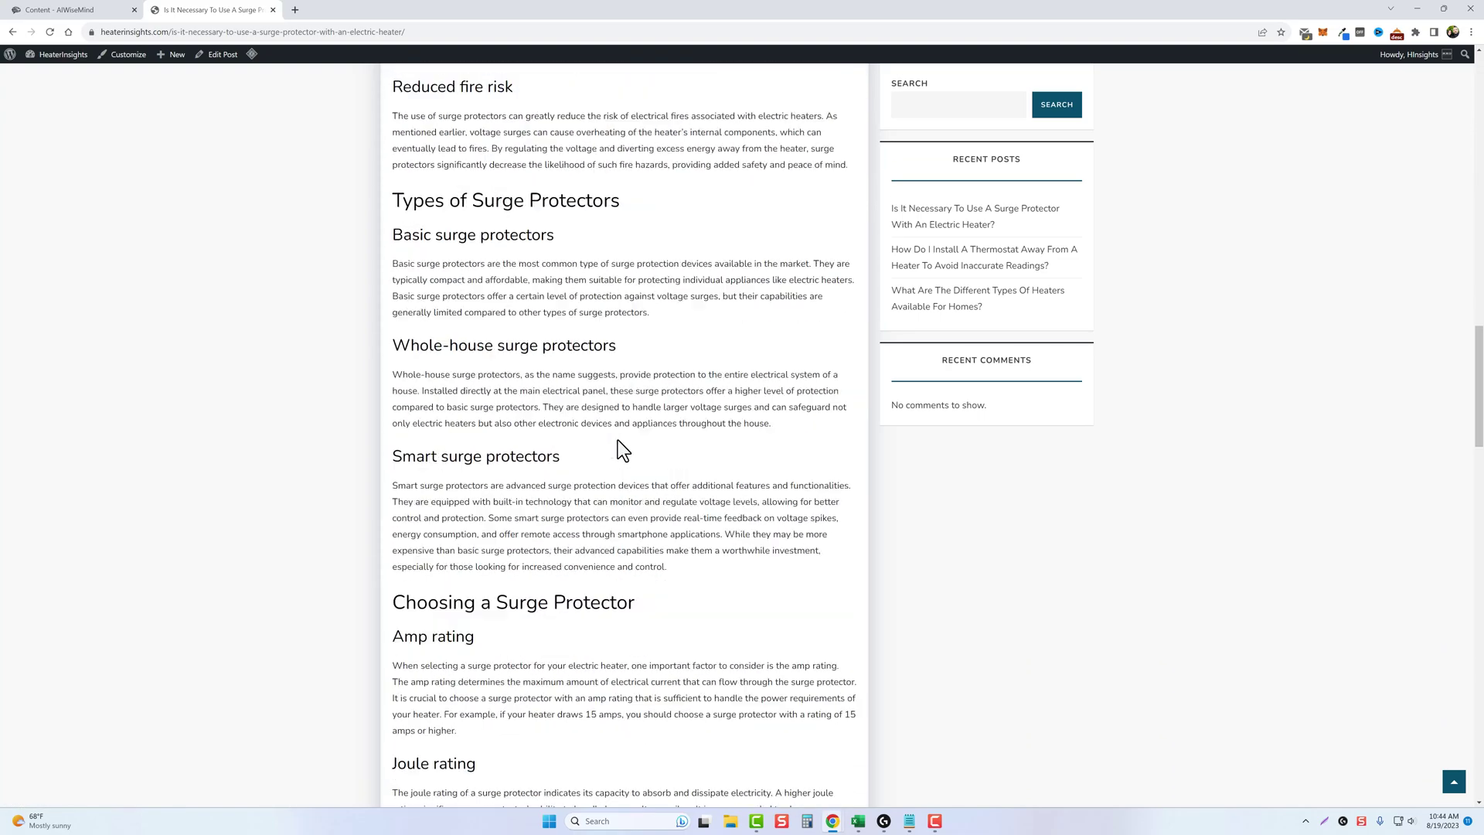
{"action": "scroll", "coordinate": [619, 439], "scroll_direction": "down", "scroll_amount": 16}
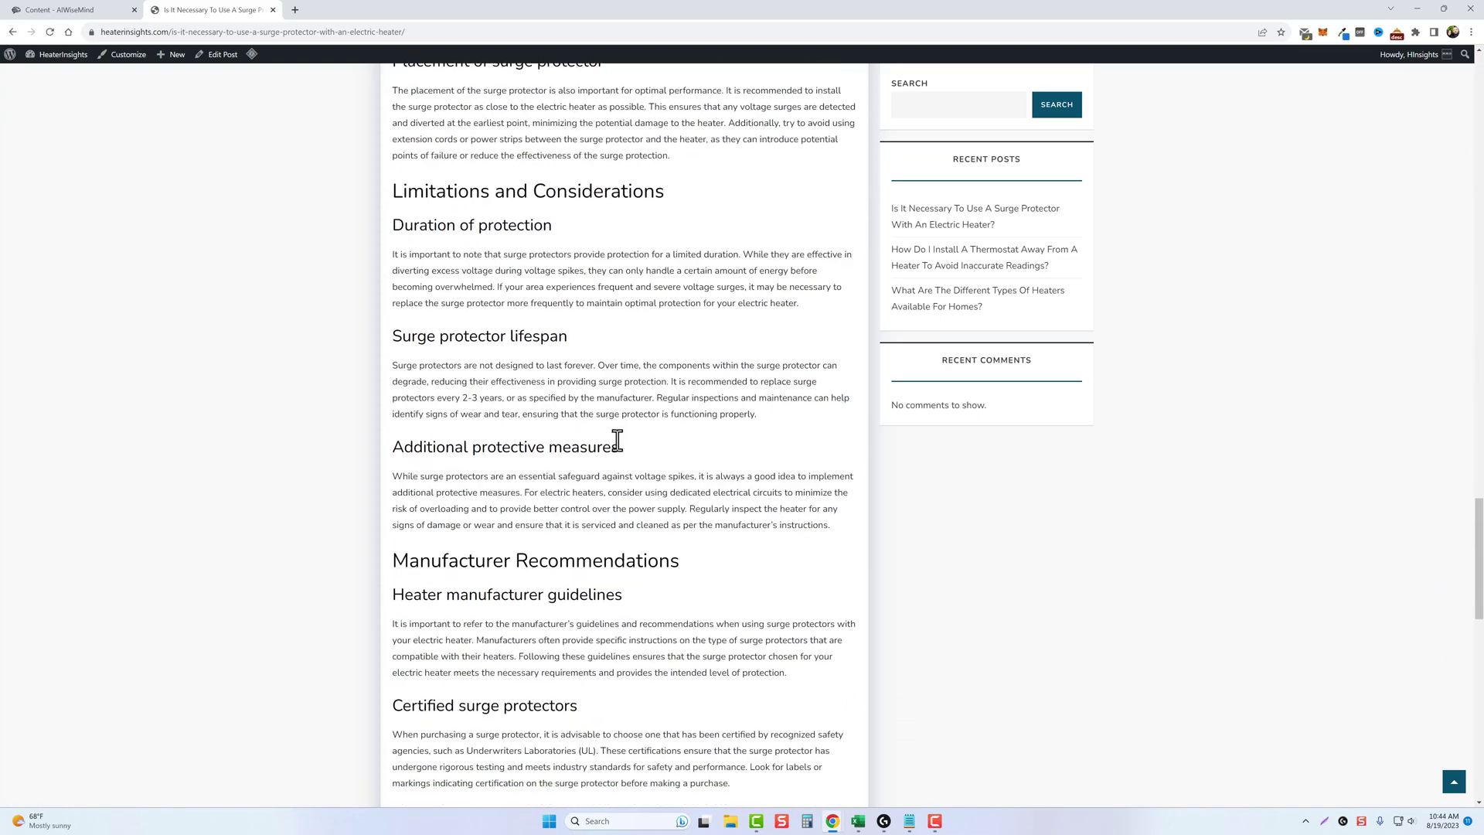
{"action": "key", "text": "alt+Left"}
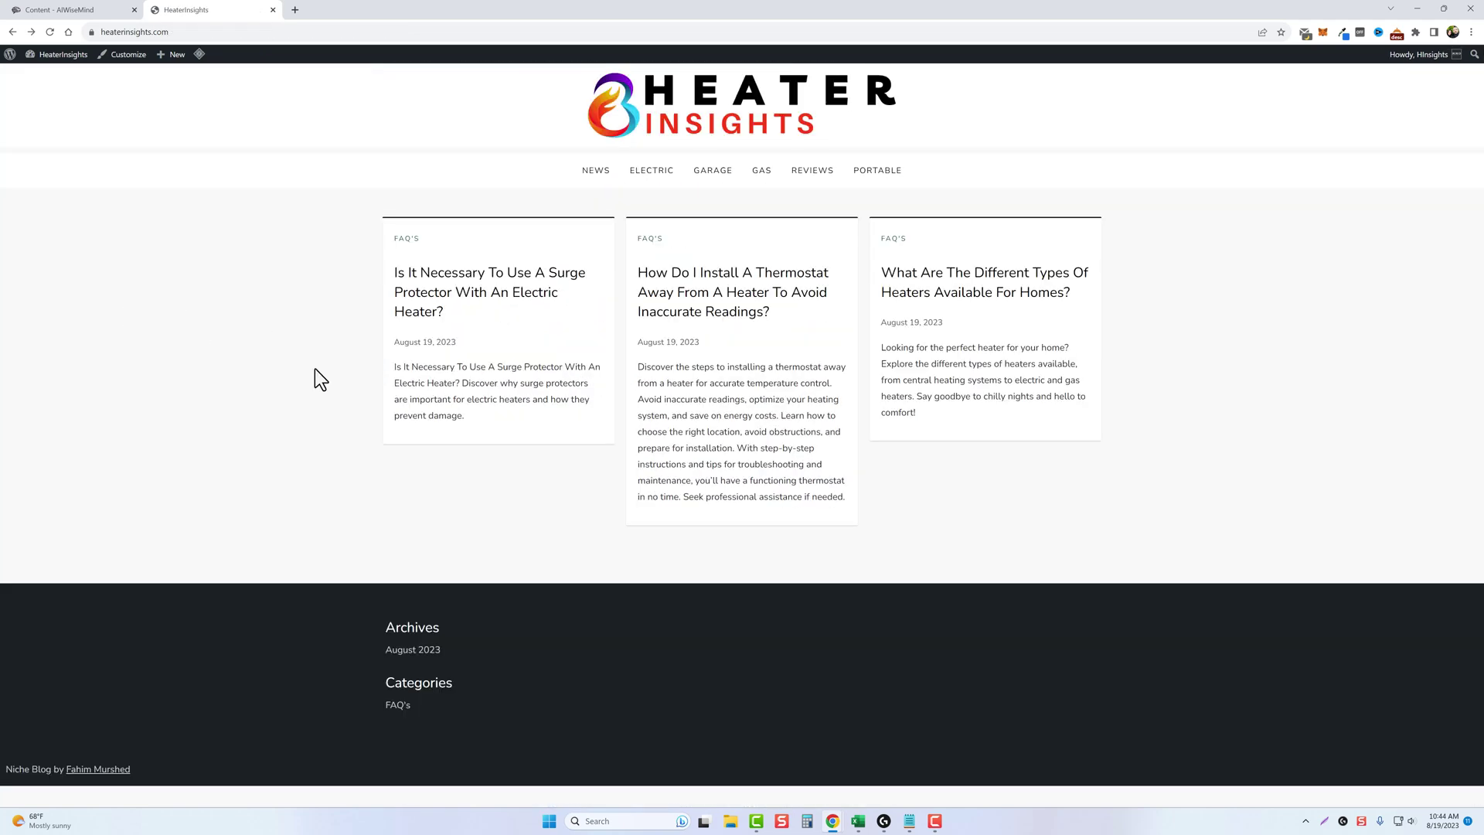
Review the published article on installing a thermostat away from a heater, checking its embedded video and sections.
{"action": "left_click", "coordinate": [753, 310]}
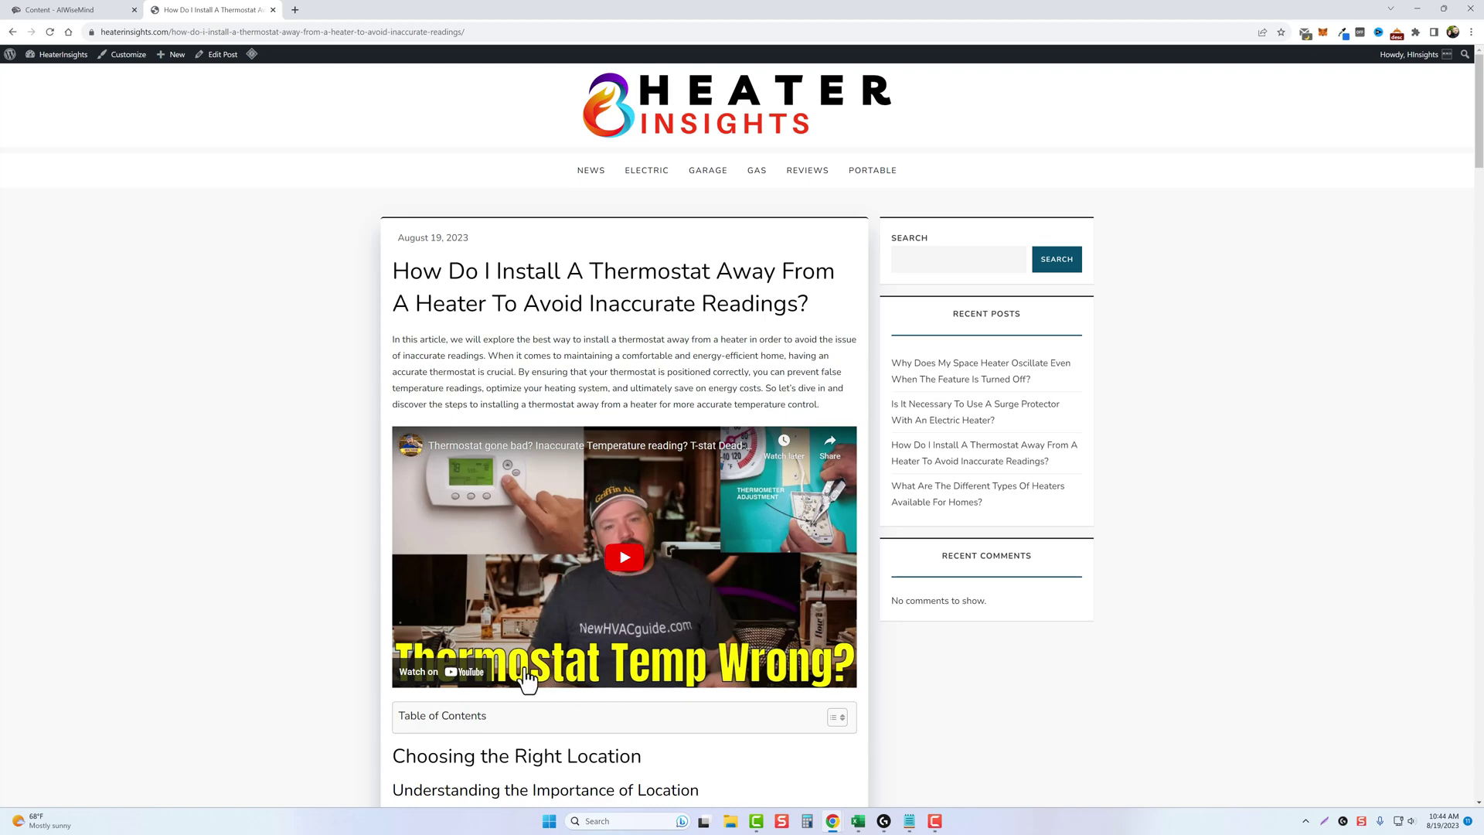
{"action": "scroll", "coordinate": [592, 590], "scroll_direction": "down", "scroll_amount": 7}
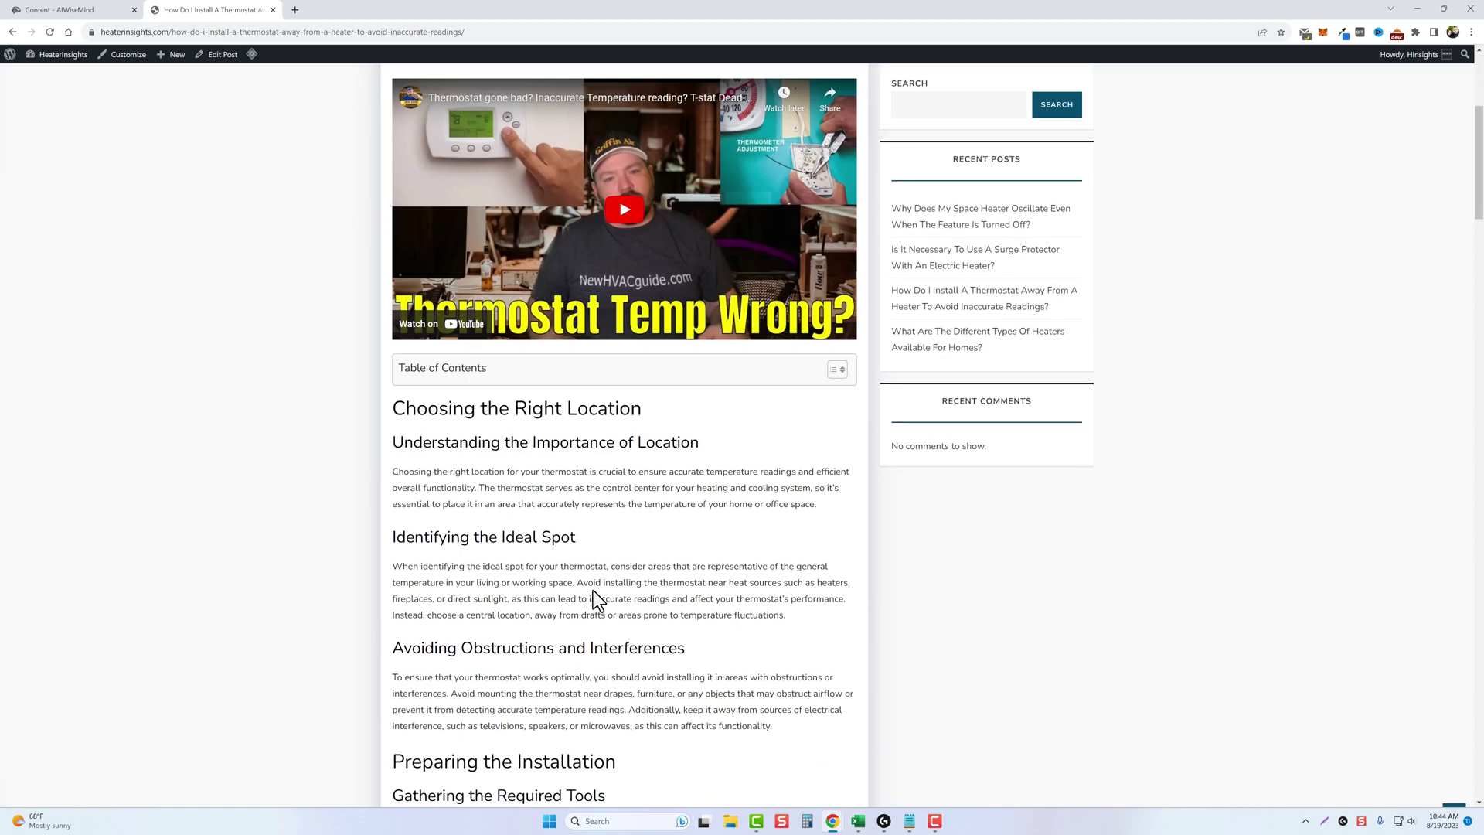
{"action": "scroll", "coordinate": [540, 456], "scroll_direction": "down", "scroll_amount": 18}
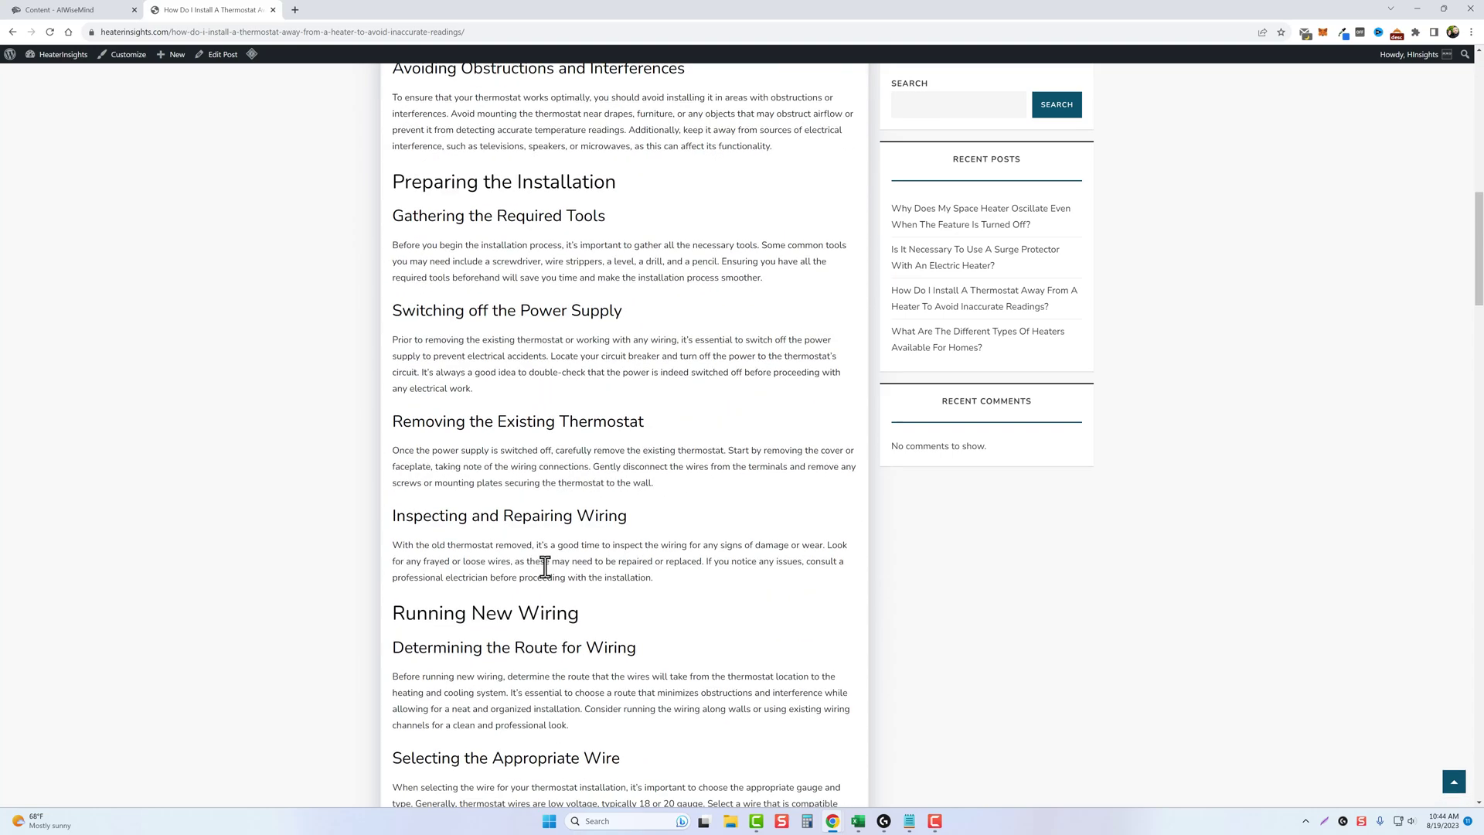
{"action": "scroll", "coordinate": [551, 552], "scroll_direction": "up", "scroll_amount": 20}
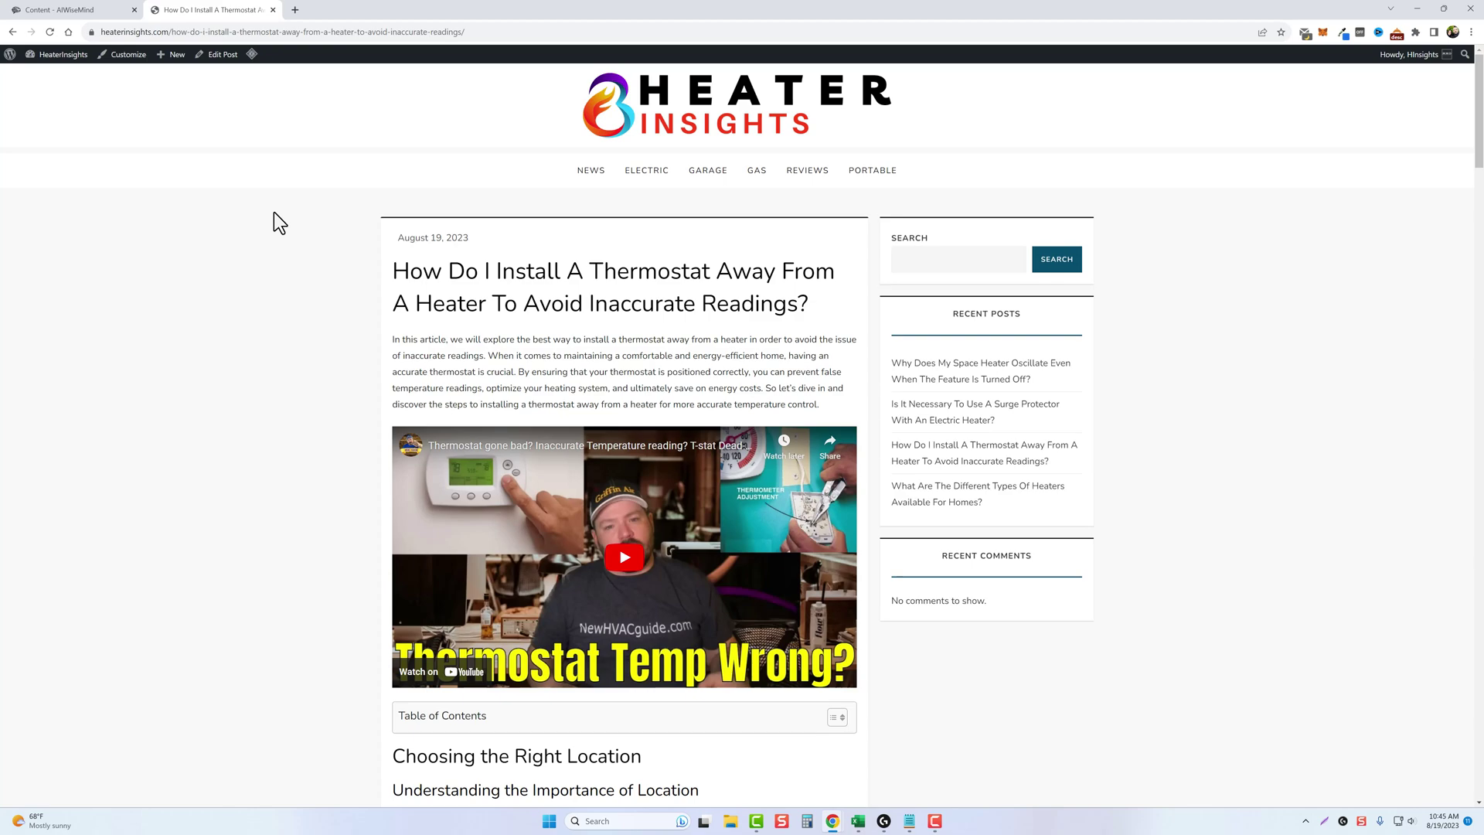
{"action": "key", "text": "ctrl+shift+Tab"}
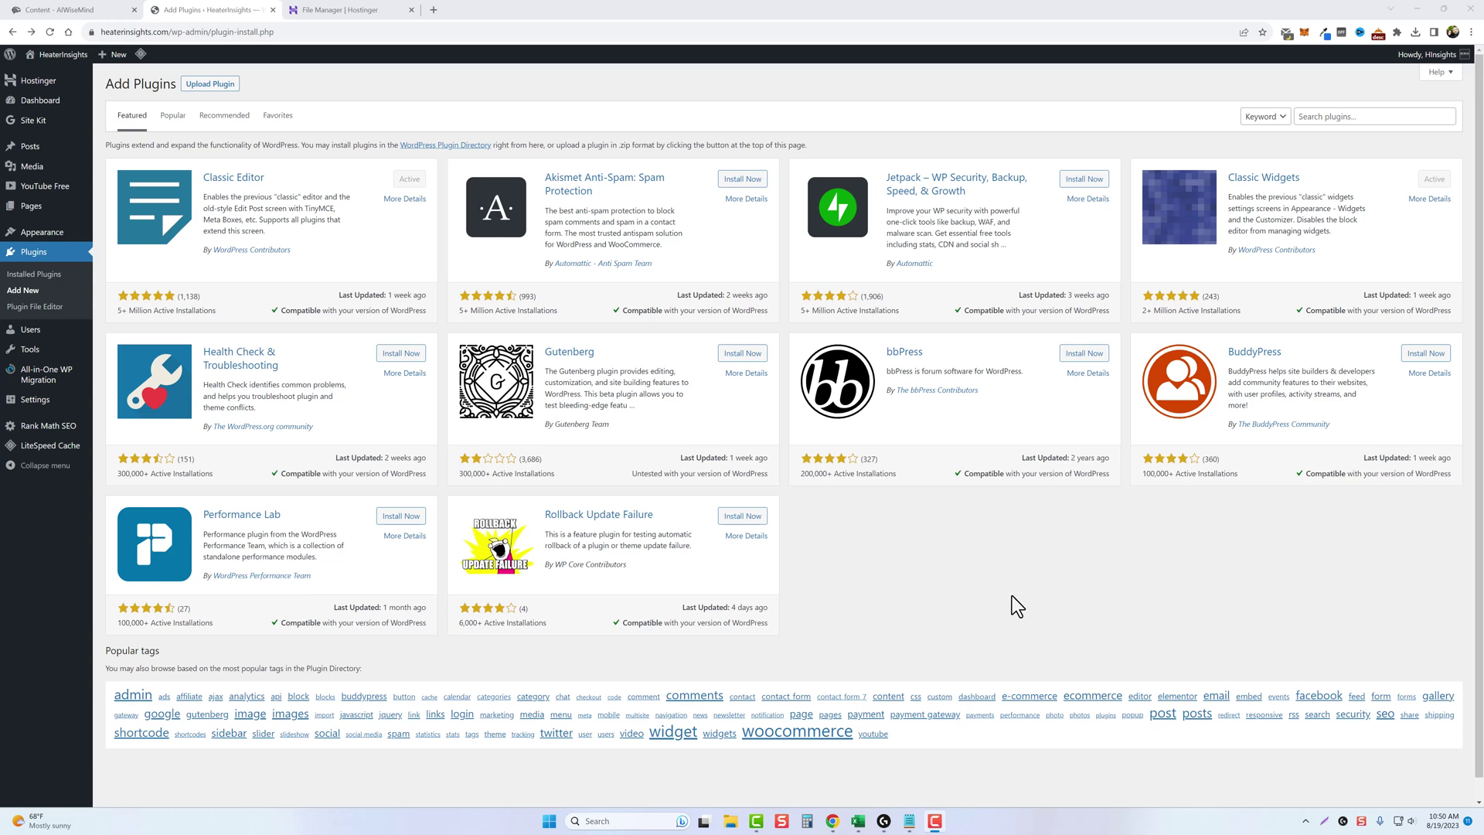
Set up Site Kit for HeaterInsights by verifying site ownership, allowing dashboard metrics and adding the site to Search Console.
{"action": "mouse_move", "coordinate": [40, 133]}
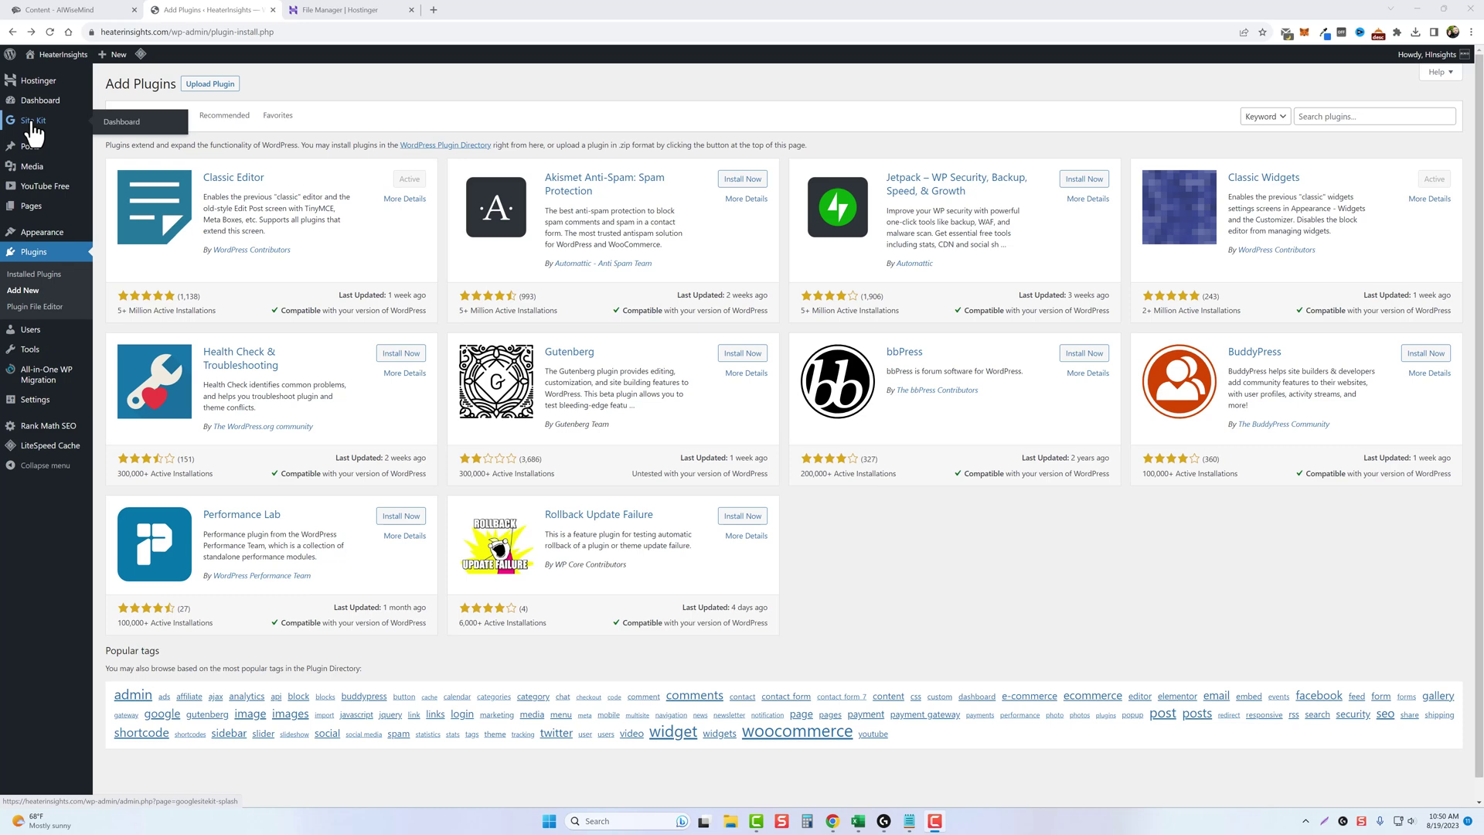
{"action": "left_click", "coordinate": [32, 123]}
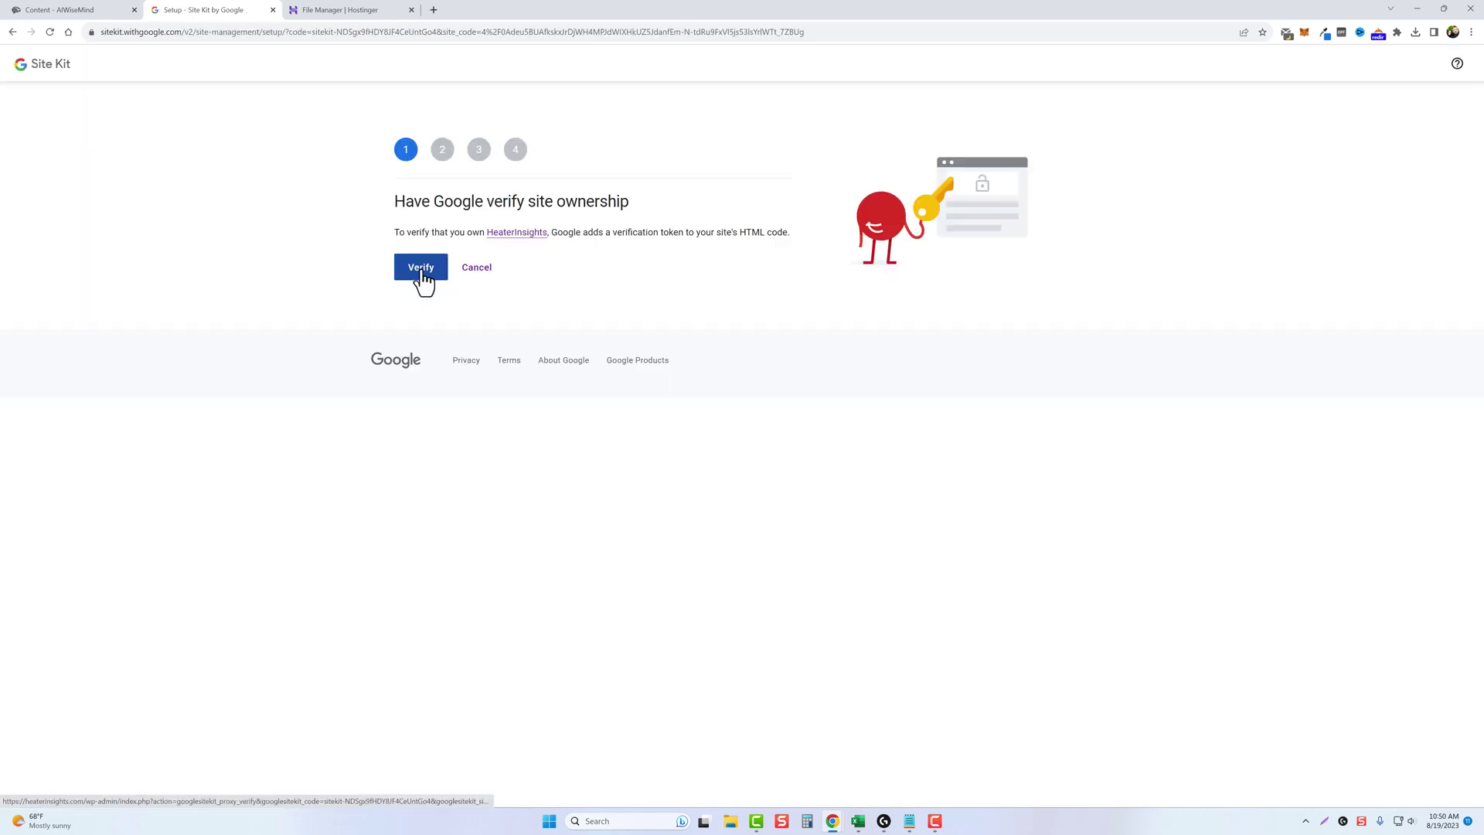
{"action": "left_click", "coordinate": [422, 270]}
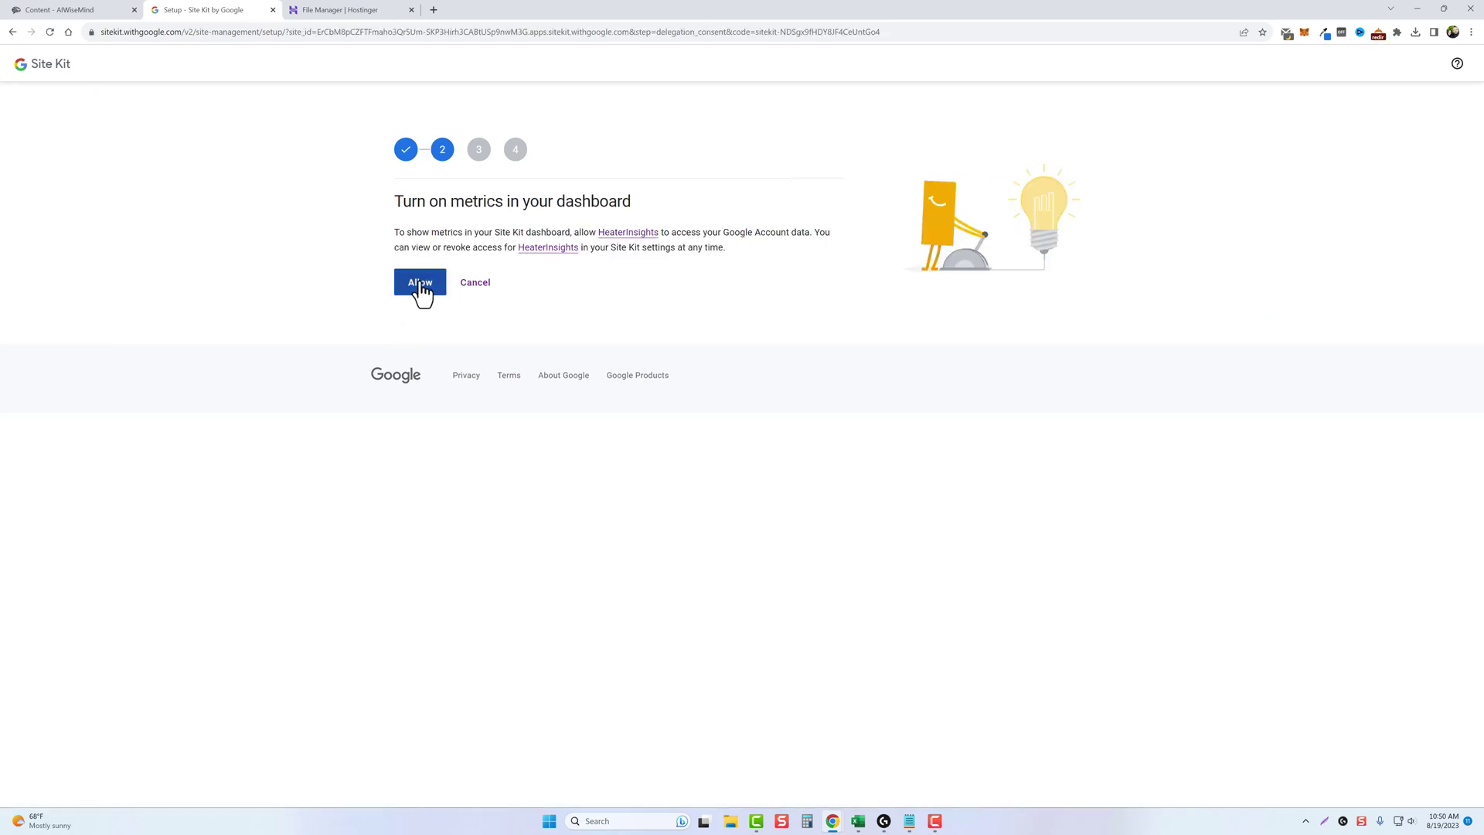
{"action": "left_click", "coordinate": [422, 286]}
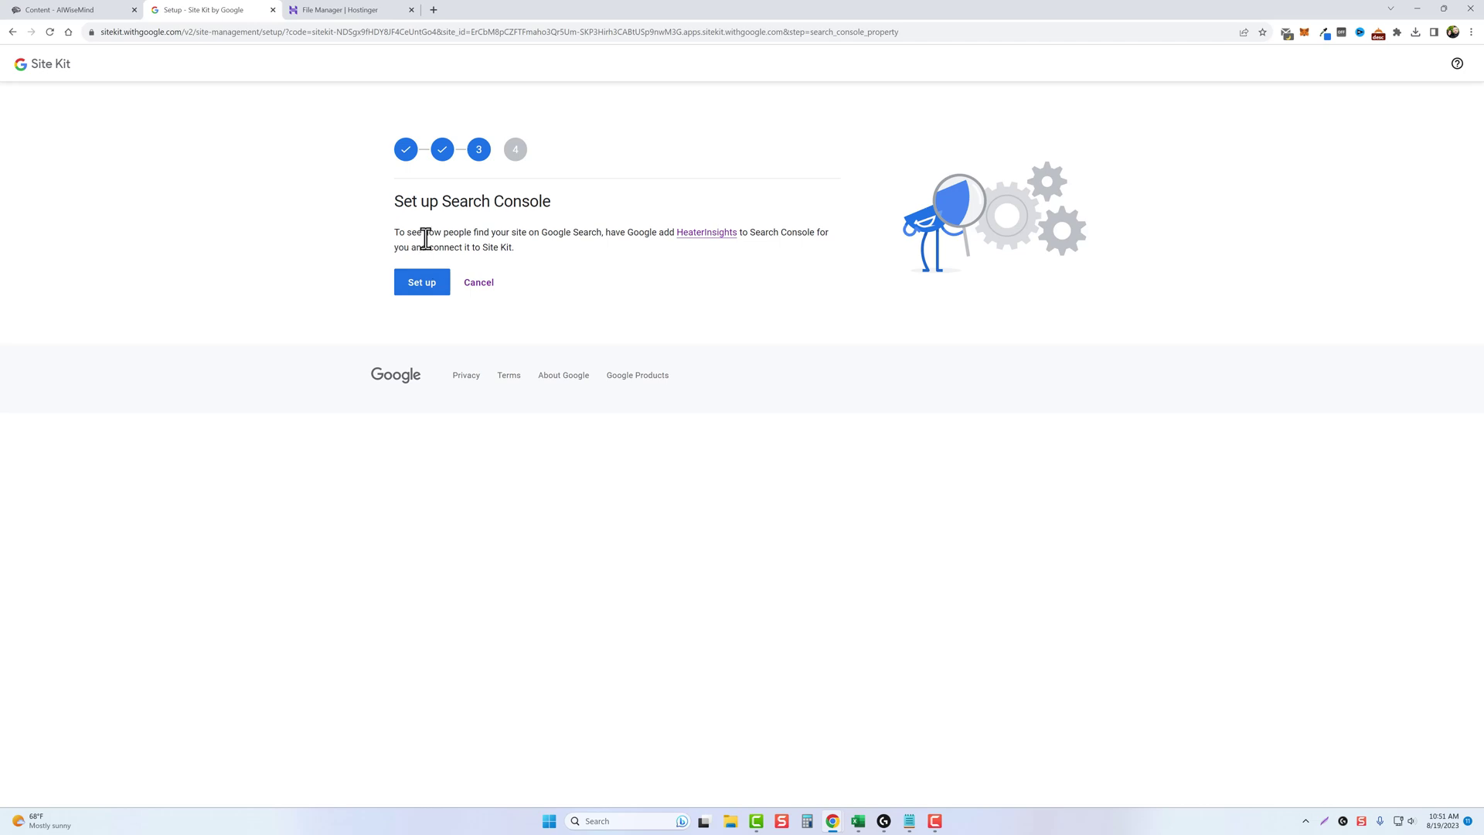
{"action": "left_click", "coordinate": [422, 280]}
{"action": "left_click", "coordinate": [154, 194]}
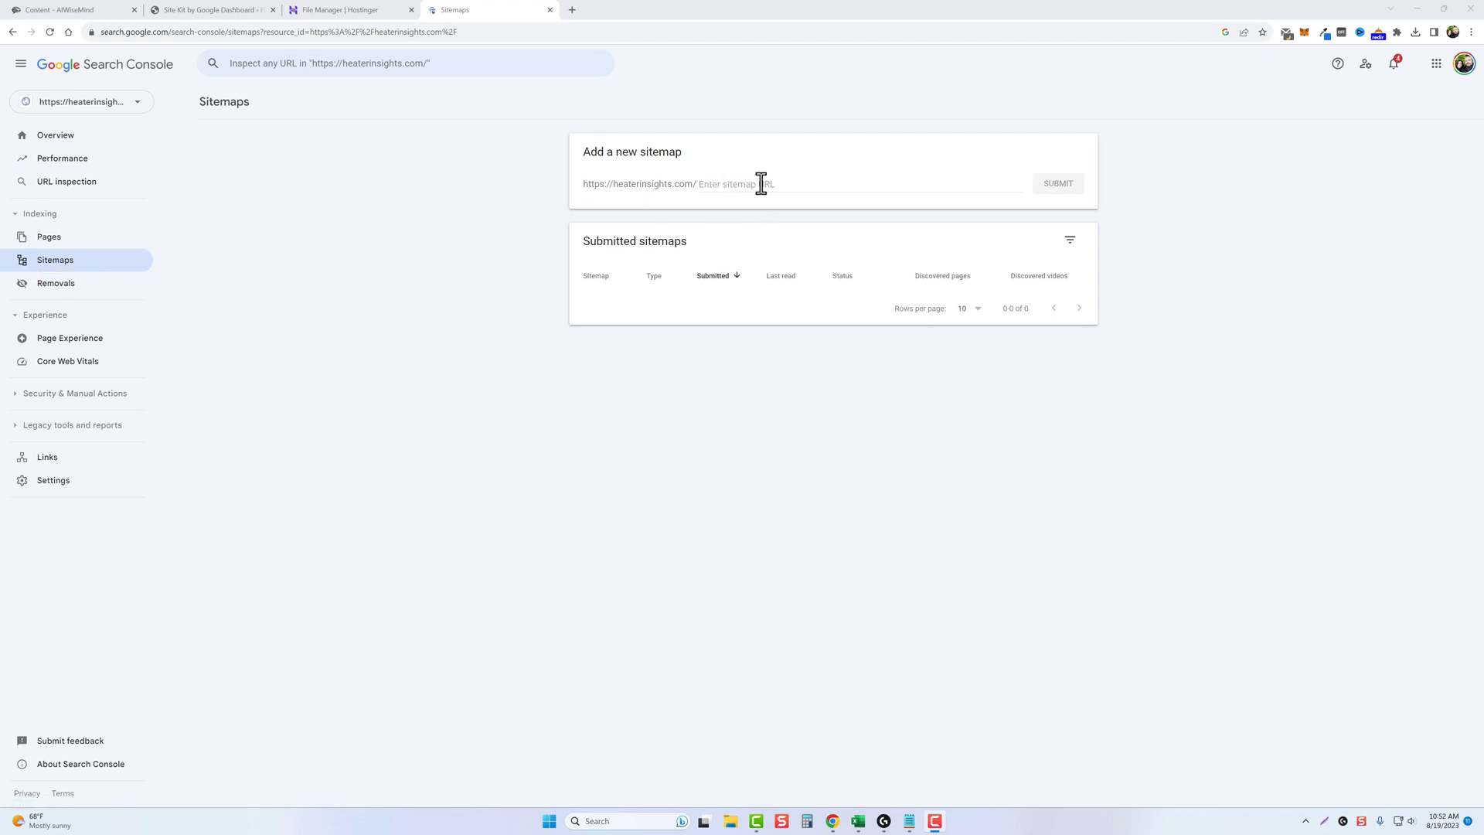
Open Rank Math SEO in the WordPress admin and connect the free Rank Math account.
{"action": "key", "text": "ctrl+2"}
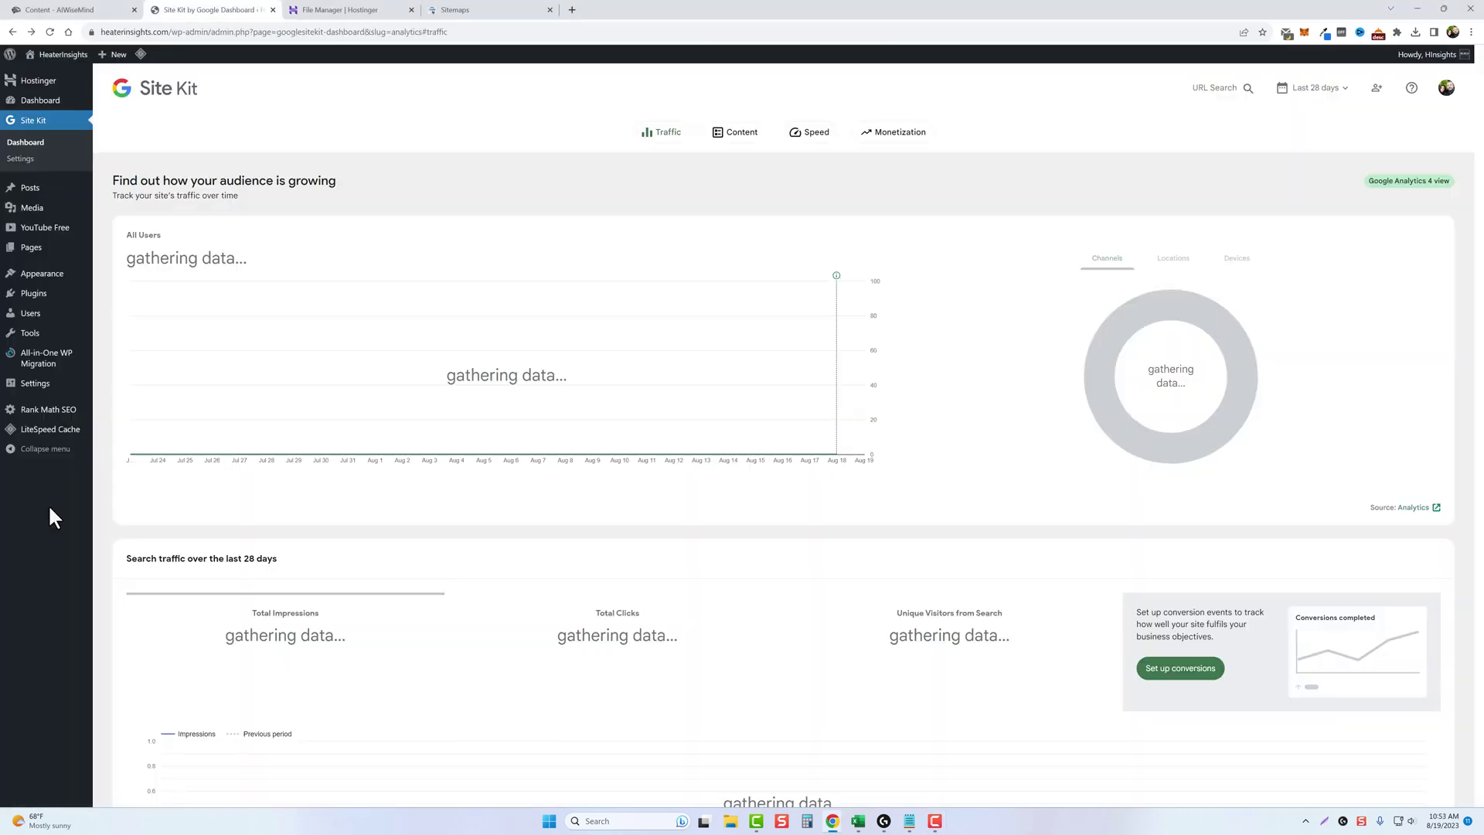
{"action": "left_click", "coordinate": [56, 422]}
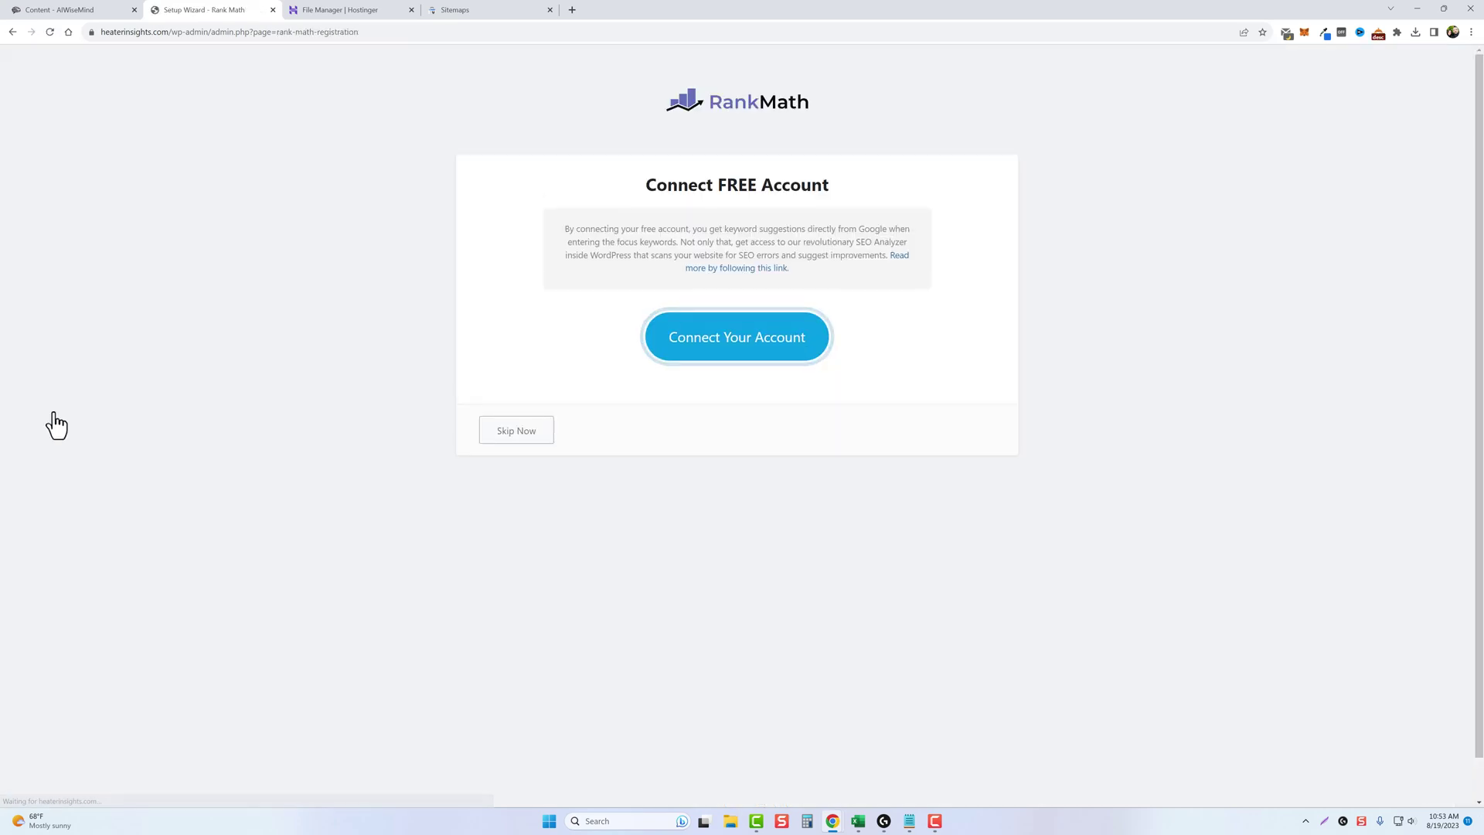
{"action": "left_click", "coordinate": [749, 368]}
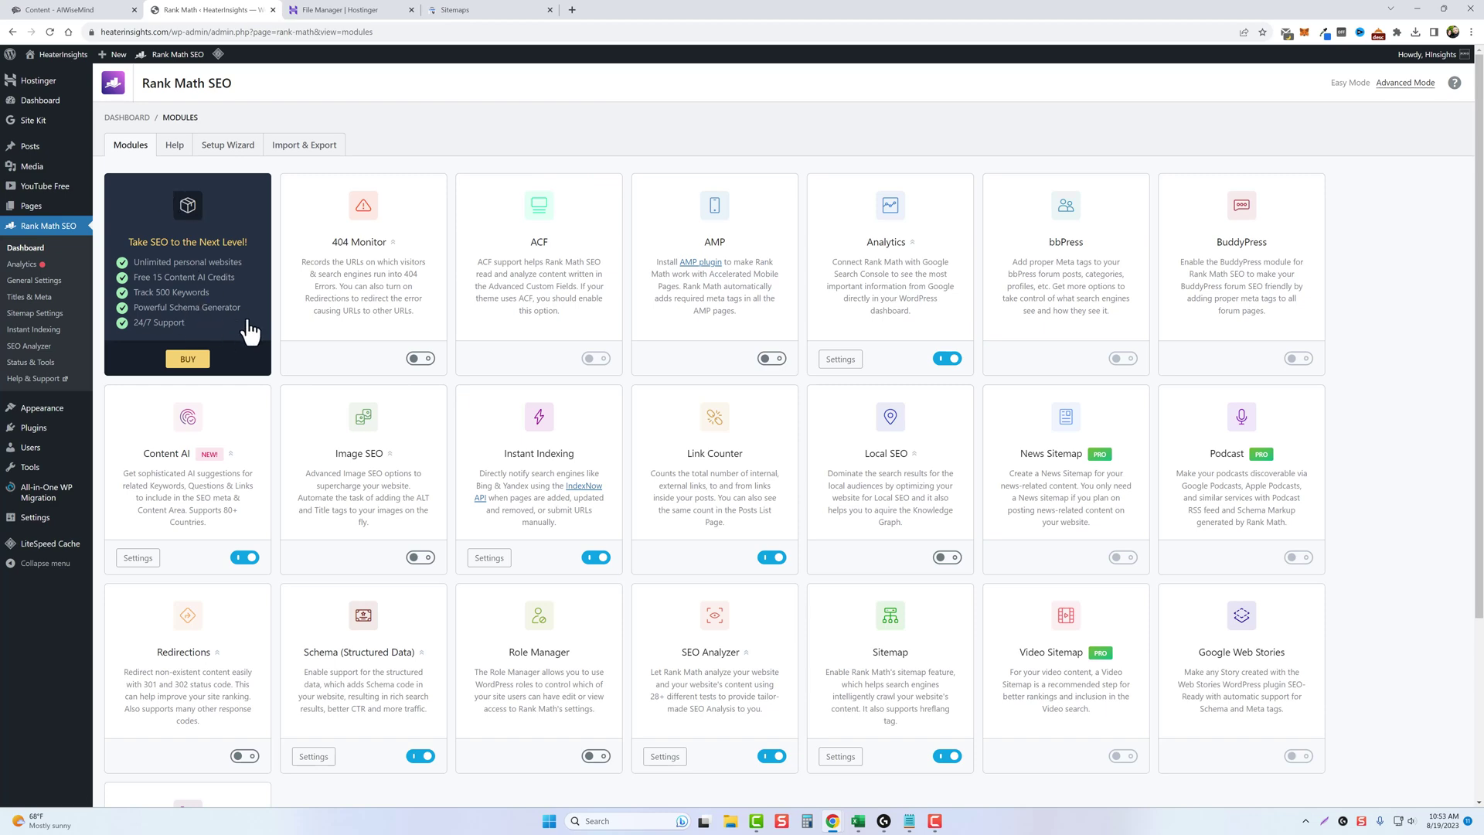
Open the settings of Rank Math's Sitemap module and copy sitemap_index.xml from the sitemap index address.
{"action": "scroll", "coordinate": [452, 581], "scroll_direction": "down", "scroll_amount": 3}
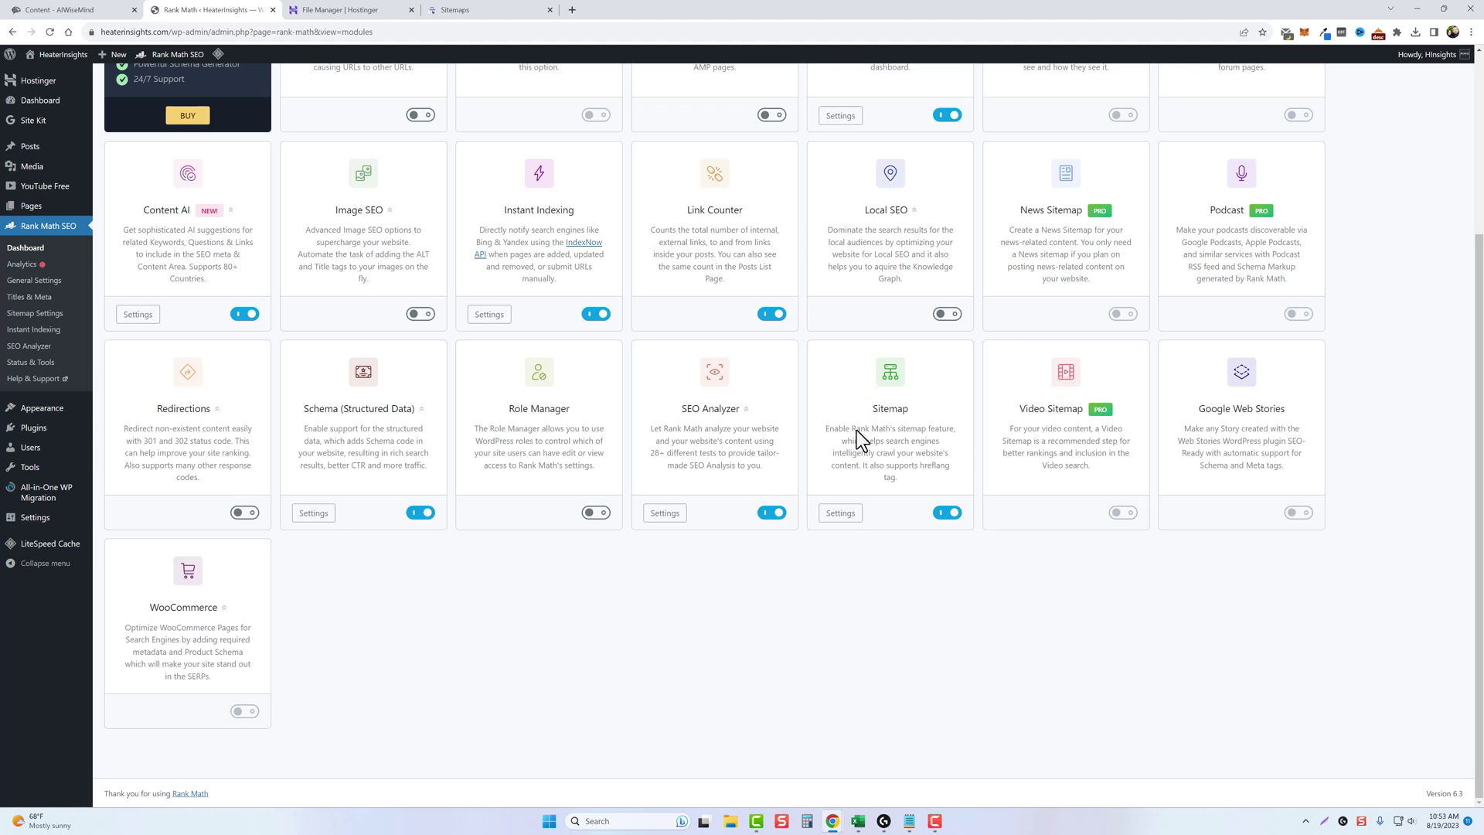
{"action": "double_click", "coordinate": [878, 411]}
{"action": "left_click", "coordinate": [840, 514]}
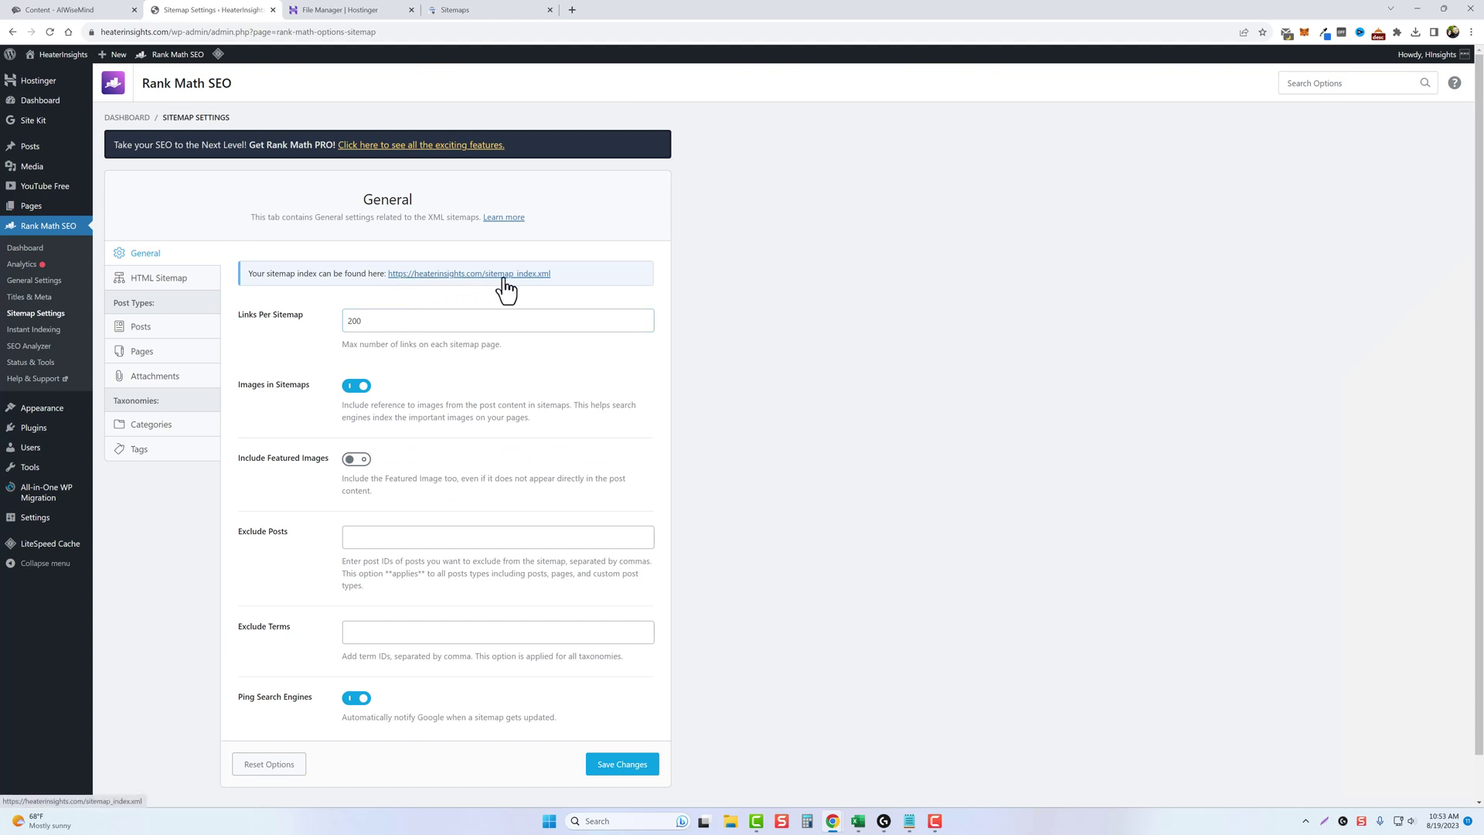
{"action": "left_click_drag", "start_coordinate": [548, 278], "coordinate": [485, 289]}
{"action": "key", "text": "ctrl+c"}
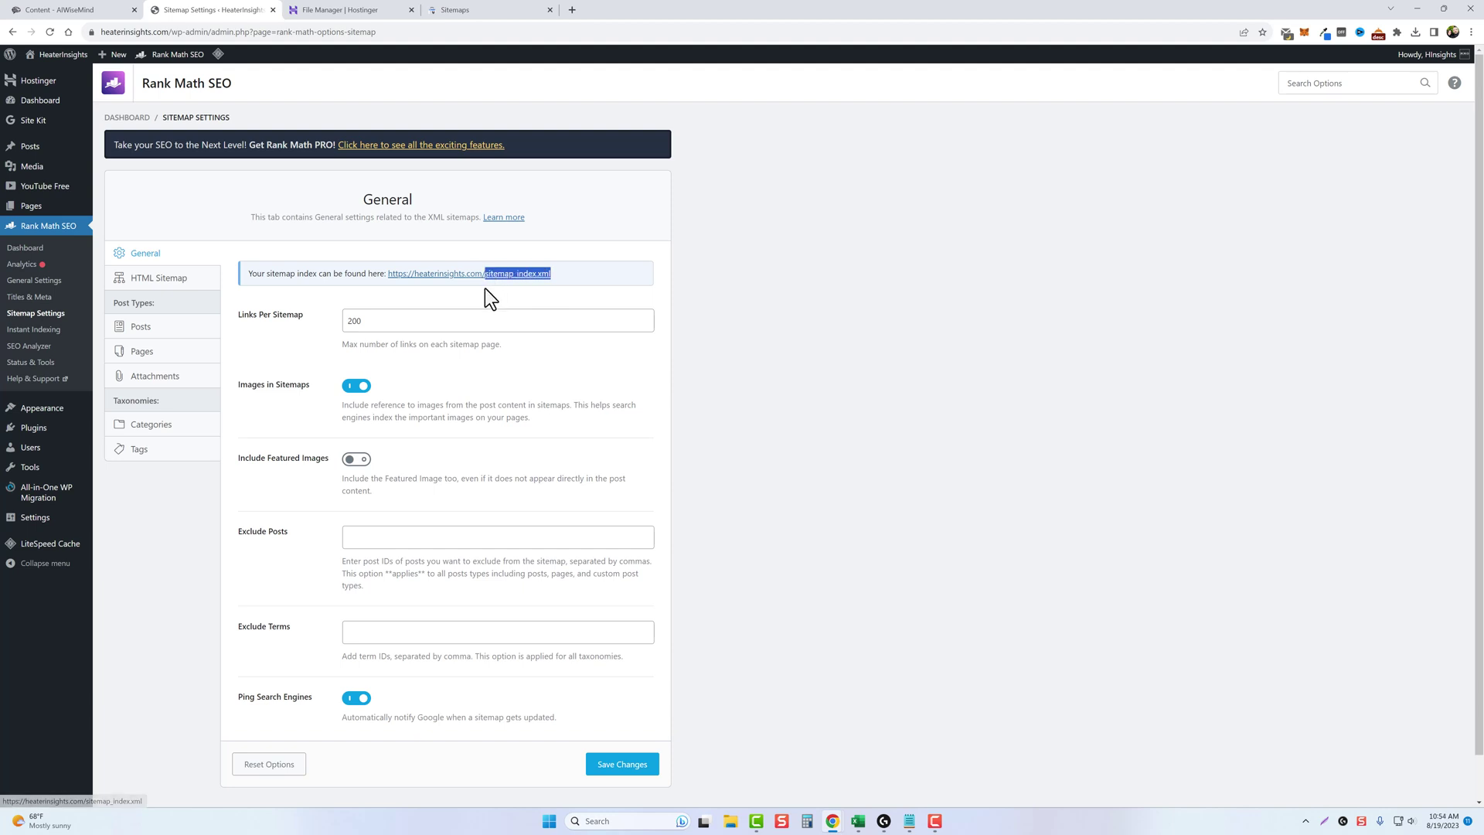
Switch to Google Search Console and submit sitemap_index.xml as a new sitemap for heaterinsights.com.
{"action": "key", "text": "ctrl+4"}
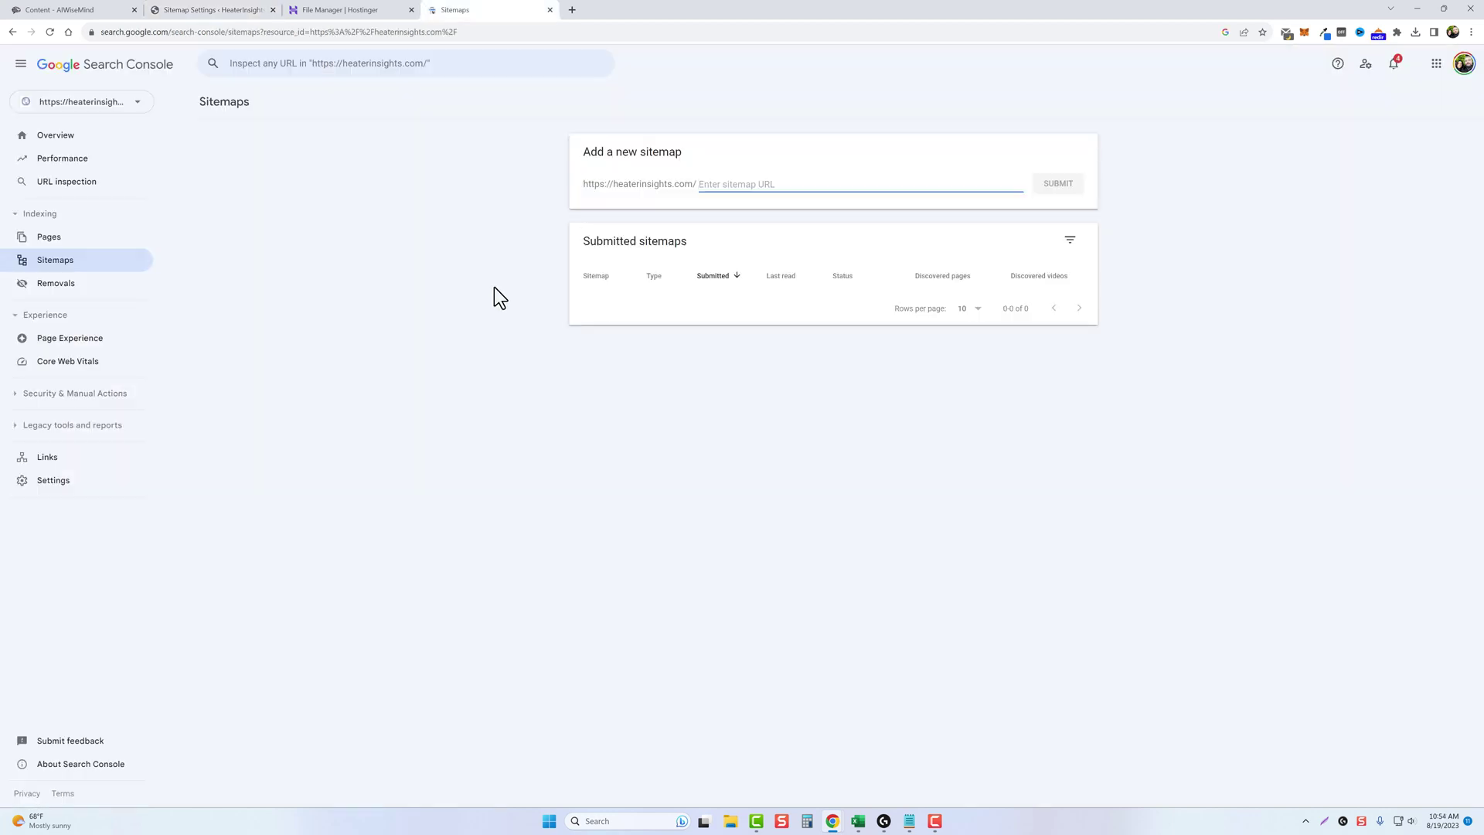
{"action": "right_click", "coordinate": [722, 187]}
{"action": "left_click", "coordinate": [762, 271]}
{"action": "left_click", "coordinate": [1061, 187]}
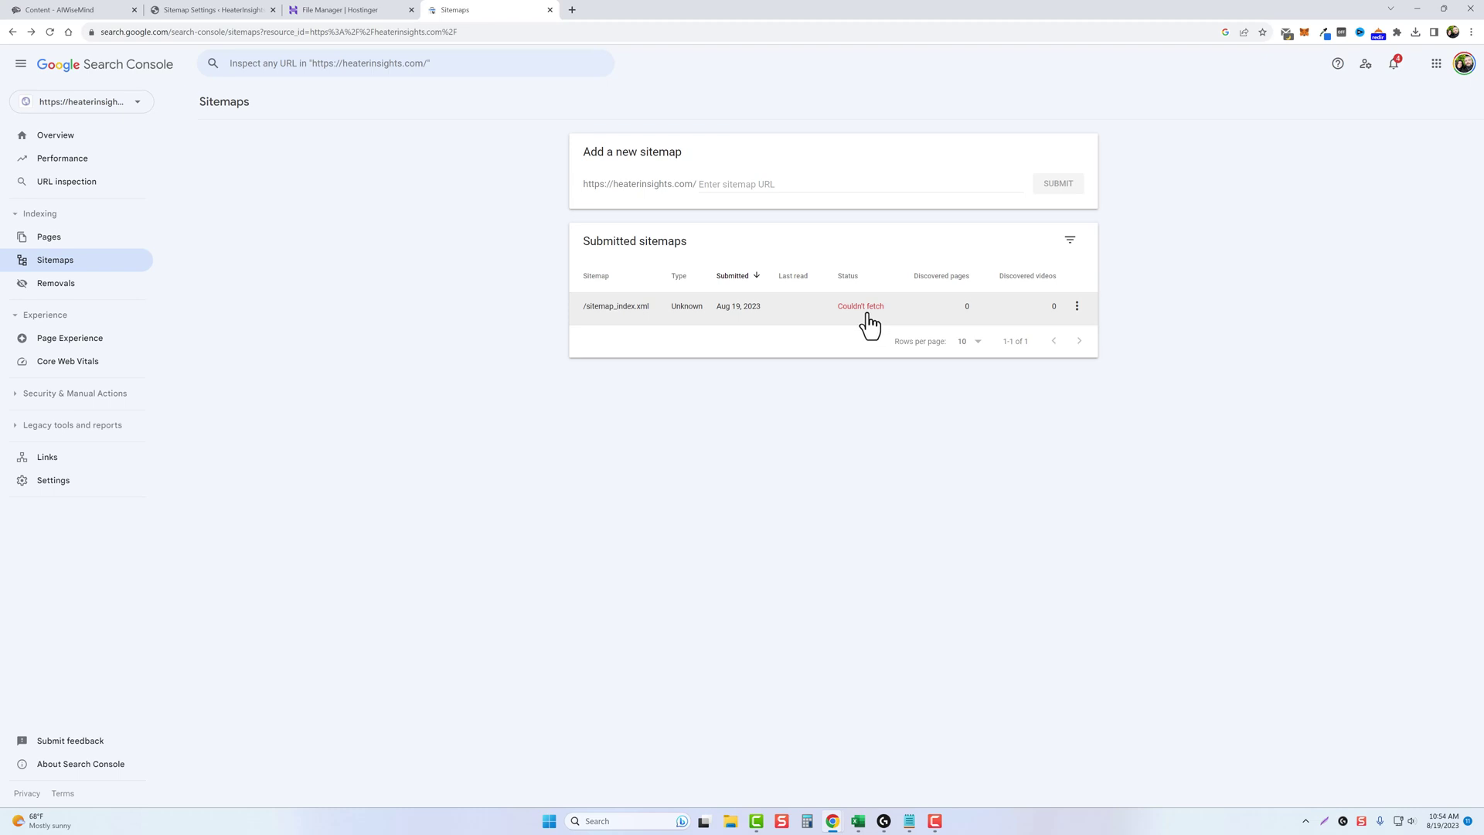
Switch to AIWiseMind, reload the content list and check the publishing status of the heater posts.
{"action": "key", "text": "ctrl+1"}
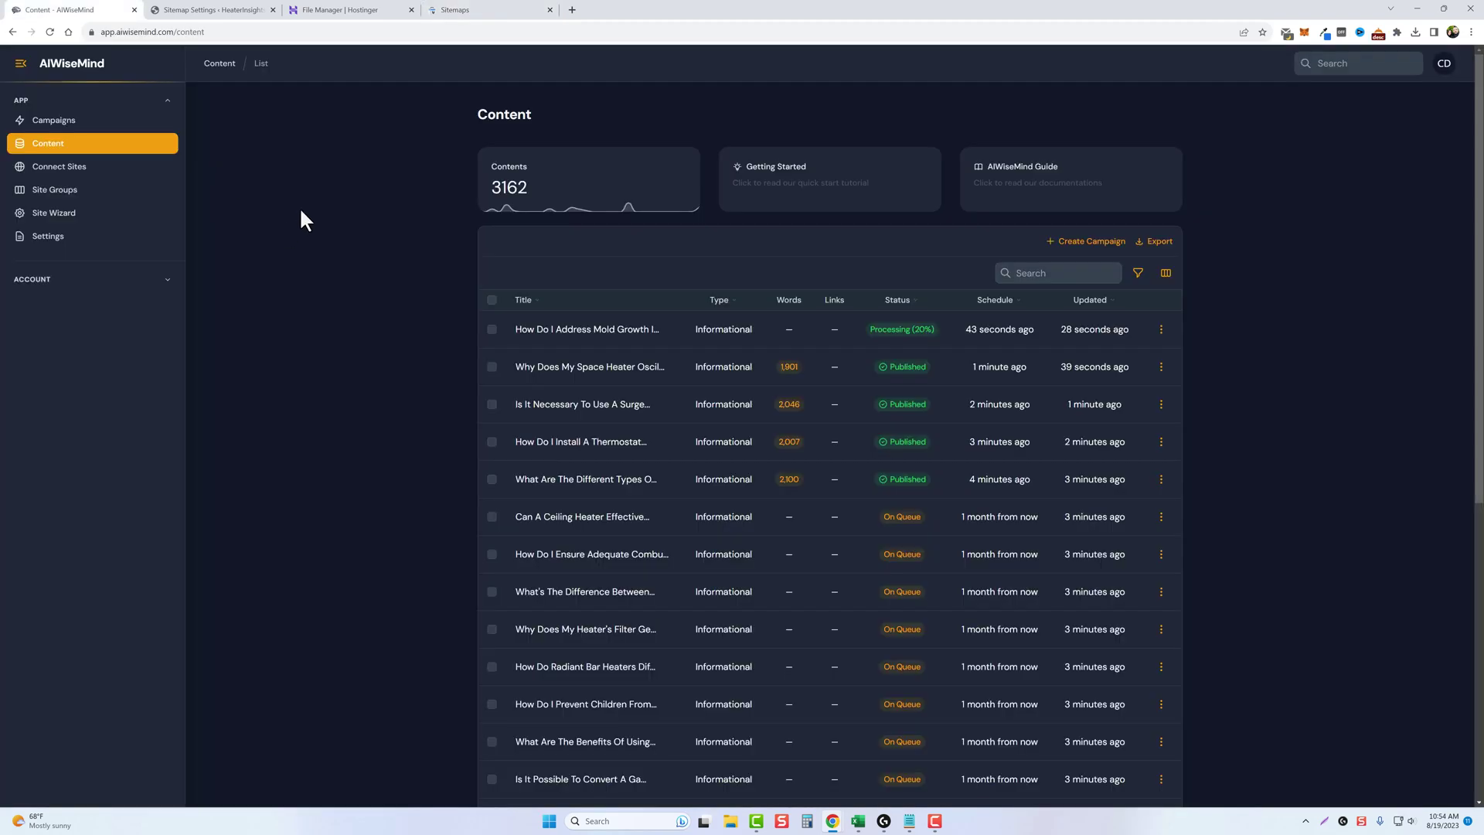
{"action": "left_click", "coordinate": [48, 32]}
{"action": "scroll", "coordinate": [821, 530], "scroll_direction": "down", "scroll_amount": 3}
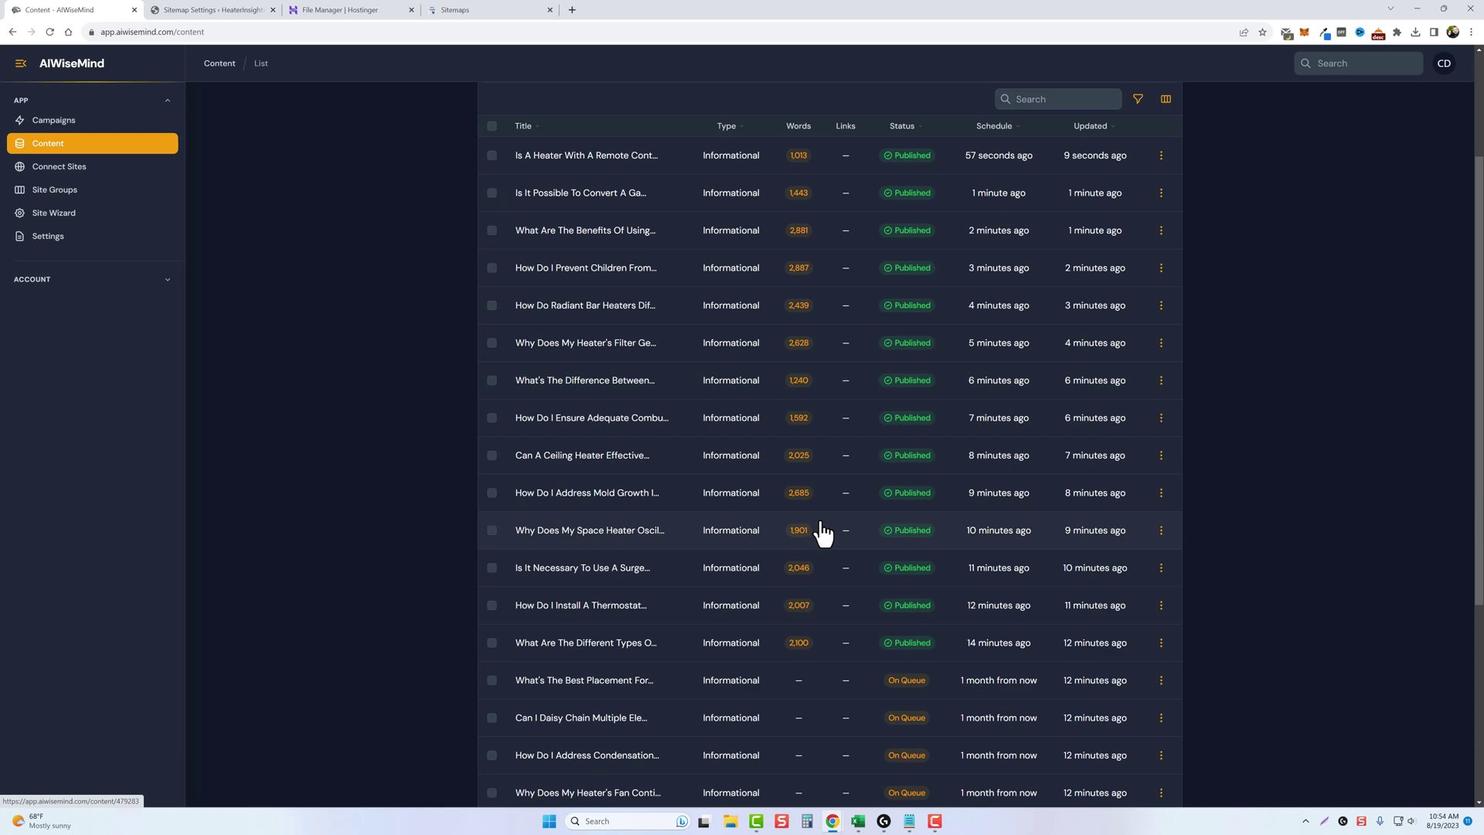
{"action": "scroll", "coordinate": [866, 571], "scroll_direction": "down", "scroll_amount": 5}
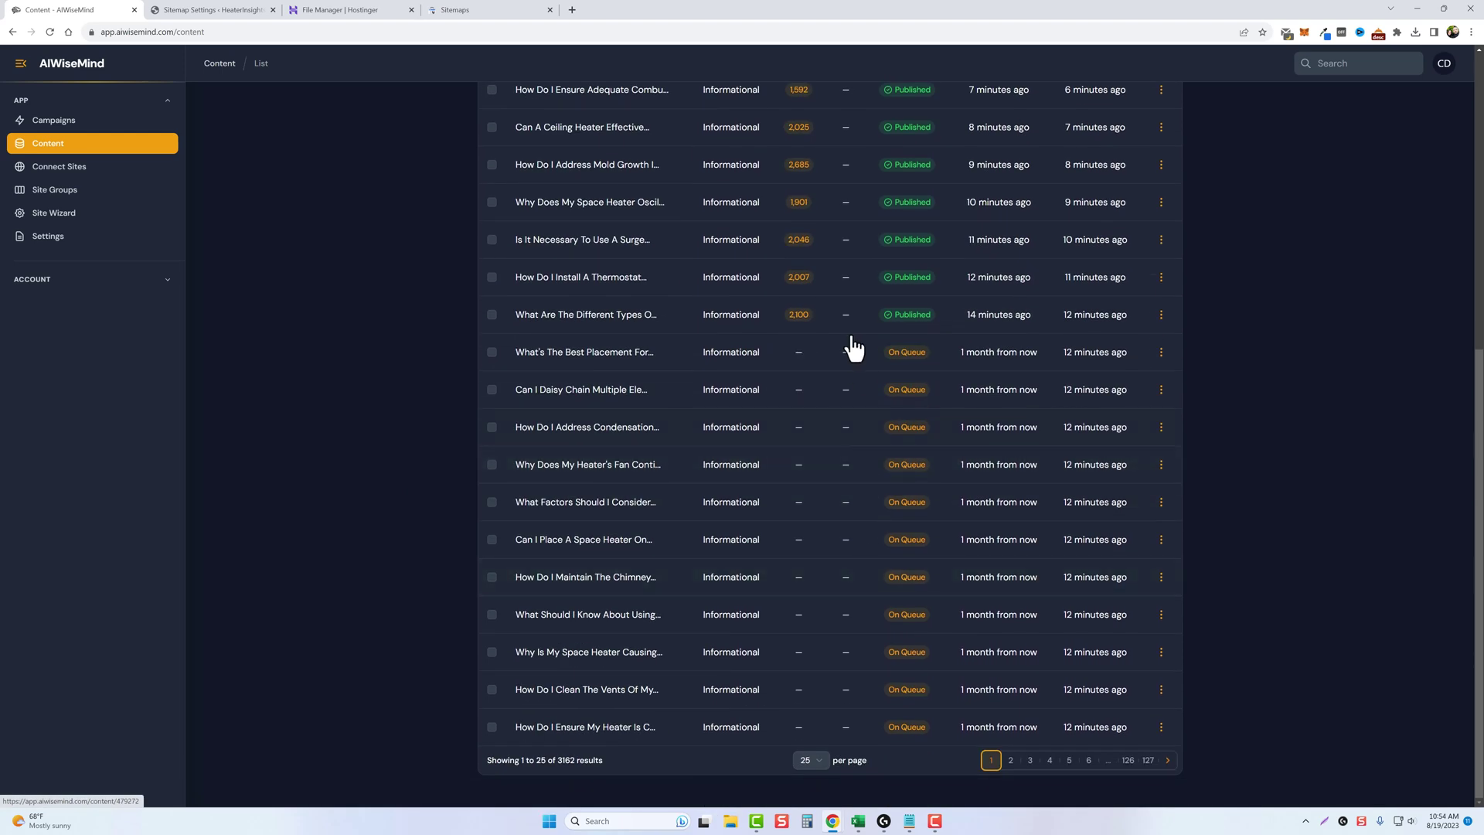
{"action": "scroll", "coordinate": [808, 558], "scroll_direction": "up", "scroll_amount": 1}
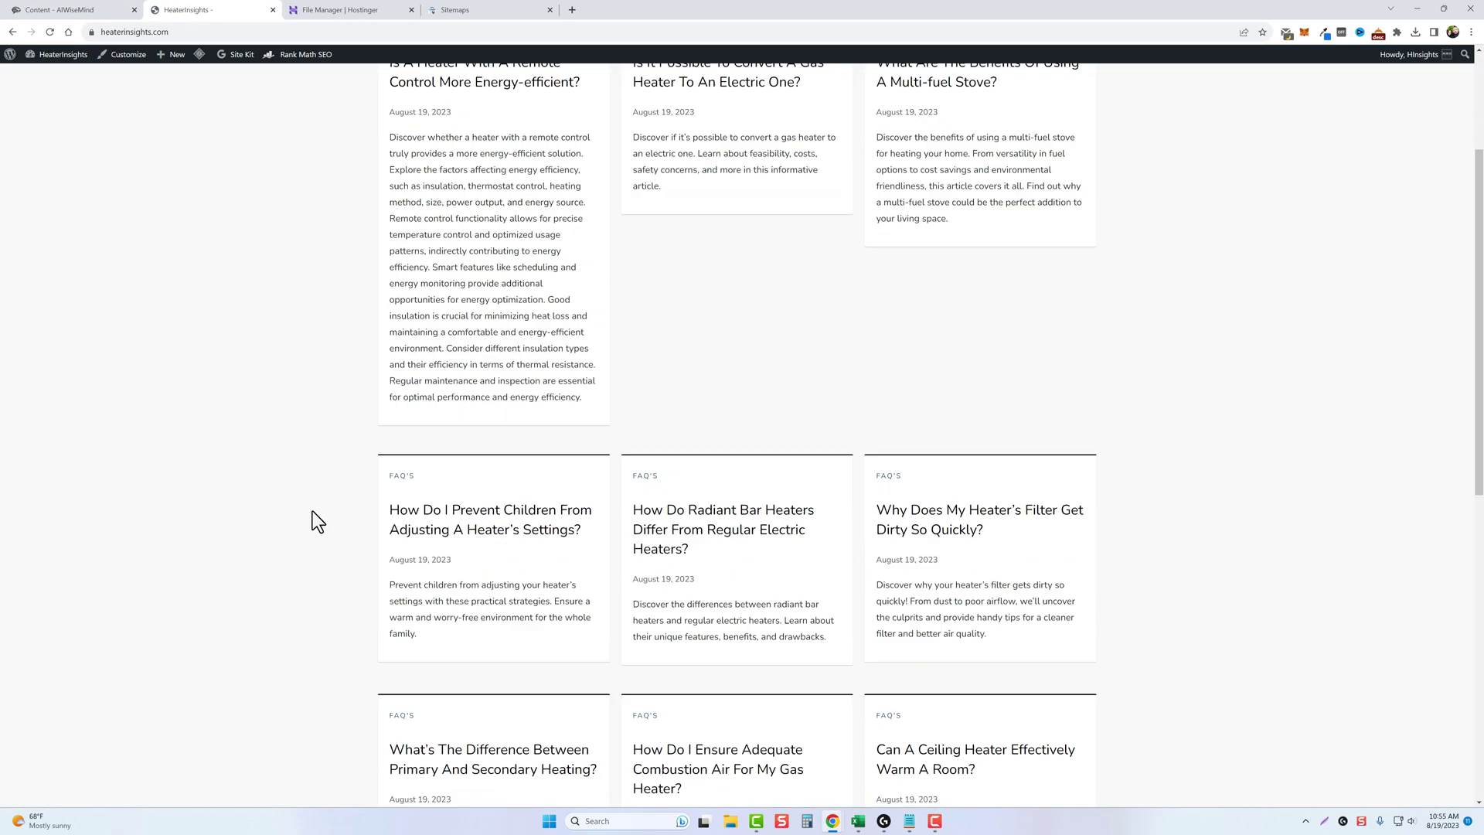
Look over the FAQ posts on the Heater Insights homepage and open the article on the benefits of a multi-fuel stove.
{"action": "scroll", "coordinate": [314, 520], "scroll_direction": "down", "scroll_amount": 8}
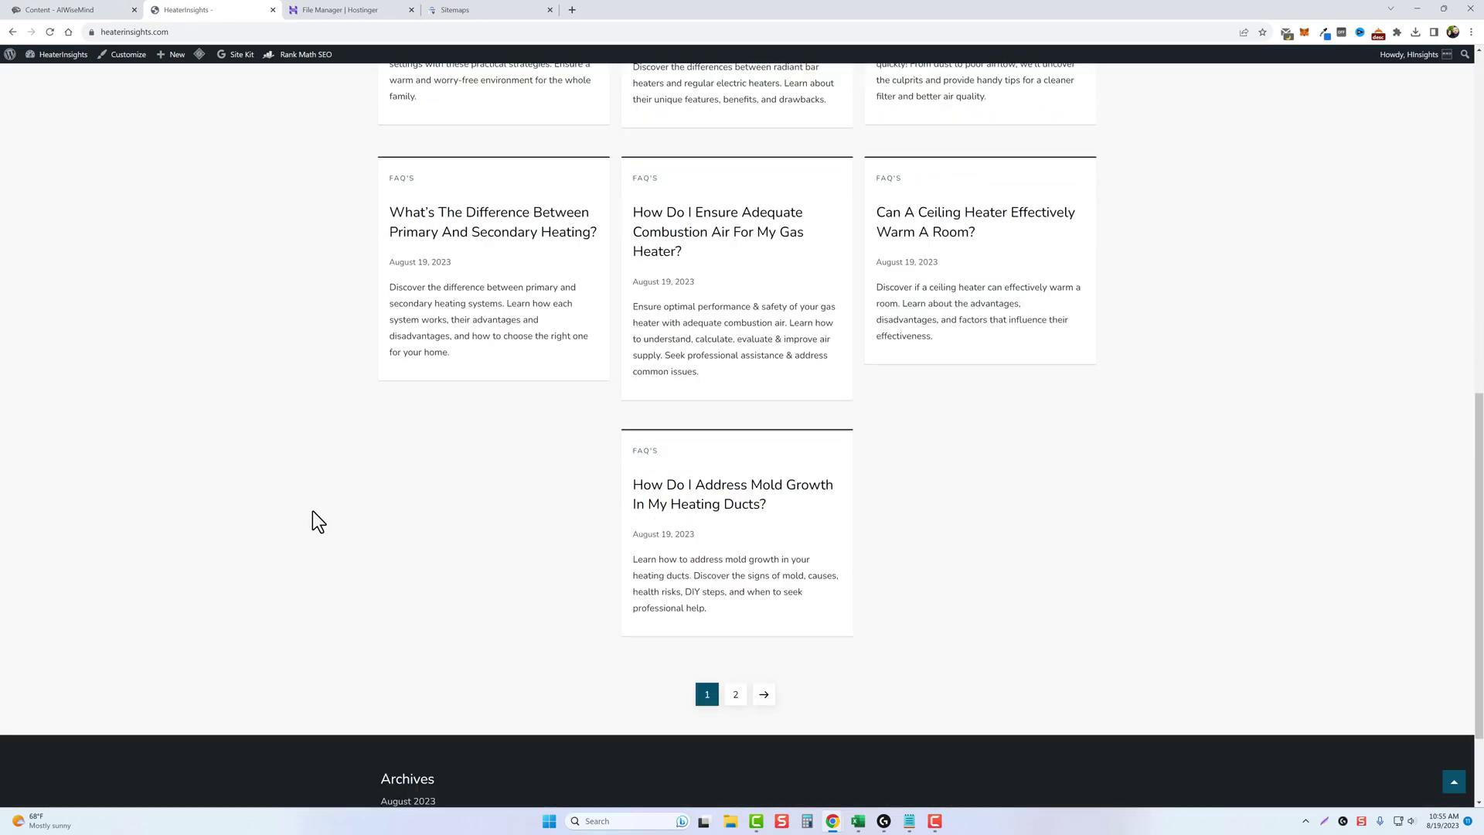
{"action": "scroll", "coordinate": [1079, 523], "scroll_direction": "up", "scroll_amount": 6}
{"action": "scroll", "coordinate": [1182, 540], "scroll_direction": "down", "scroll_amount": 2}
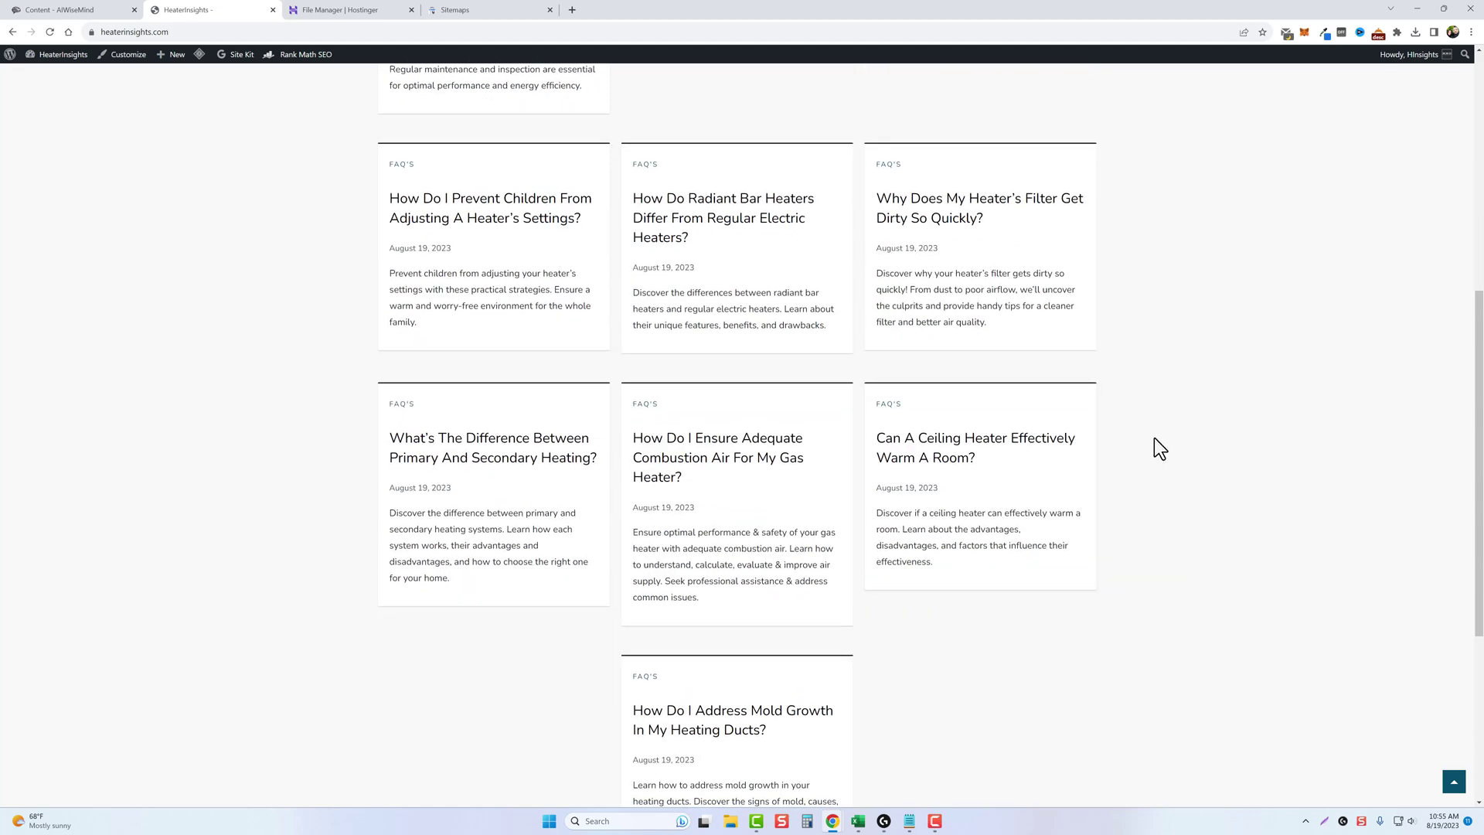
{"action": "scroll", "coordinate": [1120, 456], "scroll_direction": "up", "scroll_amount": 2}
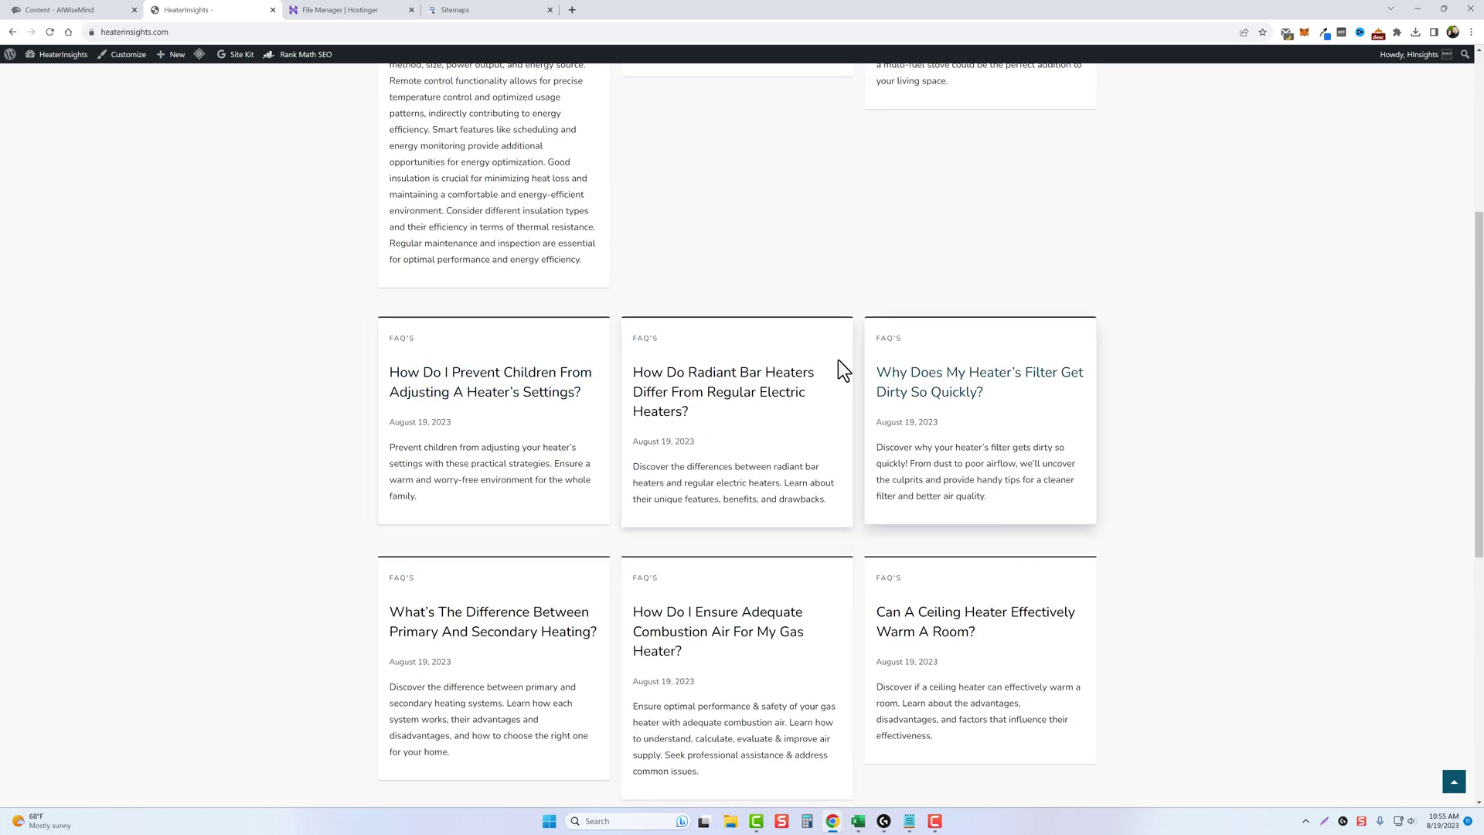
{"action": "scroll", "coordinate": [643, 556], "scroll_direction": "up", "scroll_amount": 4}
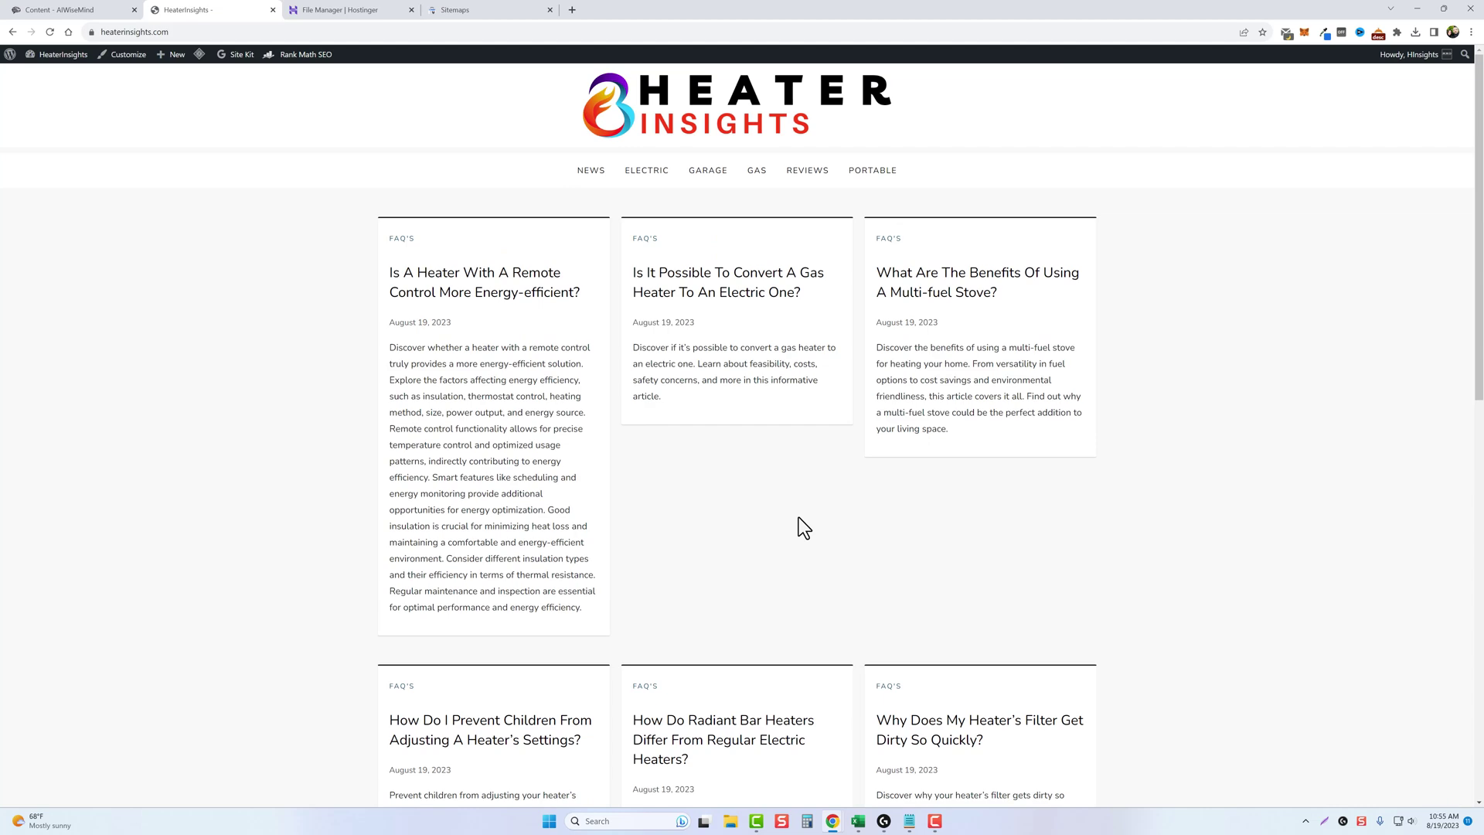
{"action": "scroll", "coordinate": [1164, 610], "scroll_direction": "down", "scroll_amount": 6}
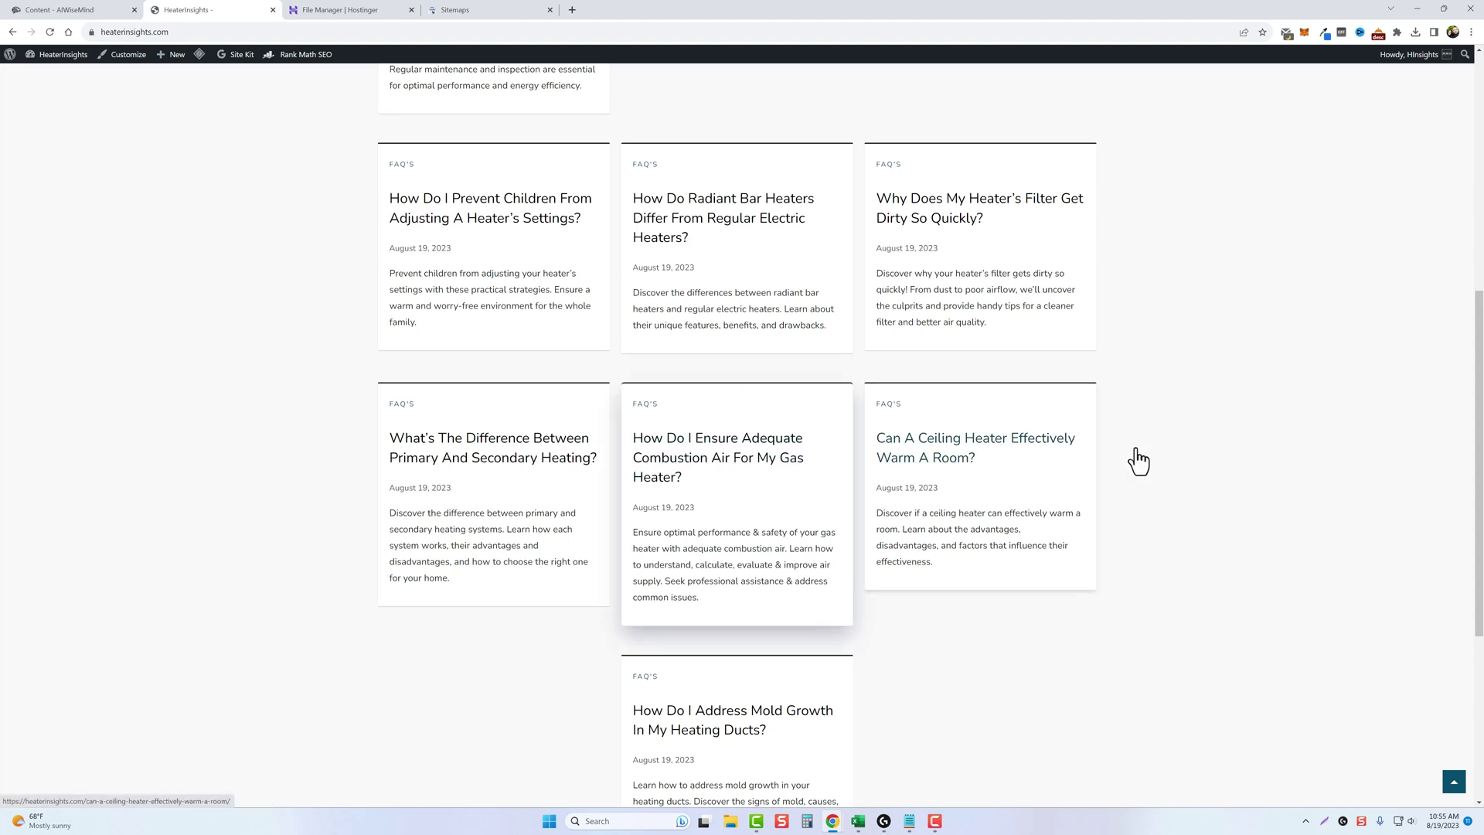
{"action": "scroll", "coordinate": [885, 417], "scroll_direction": "up", "scroll_amount": 7}
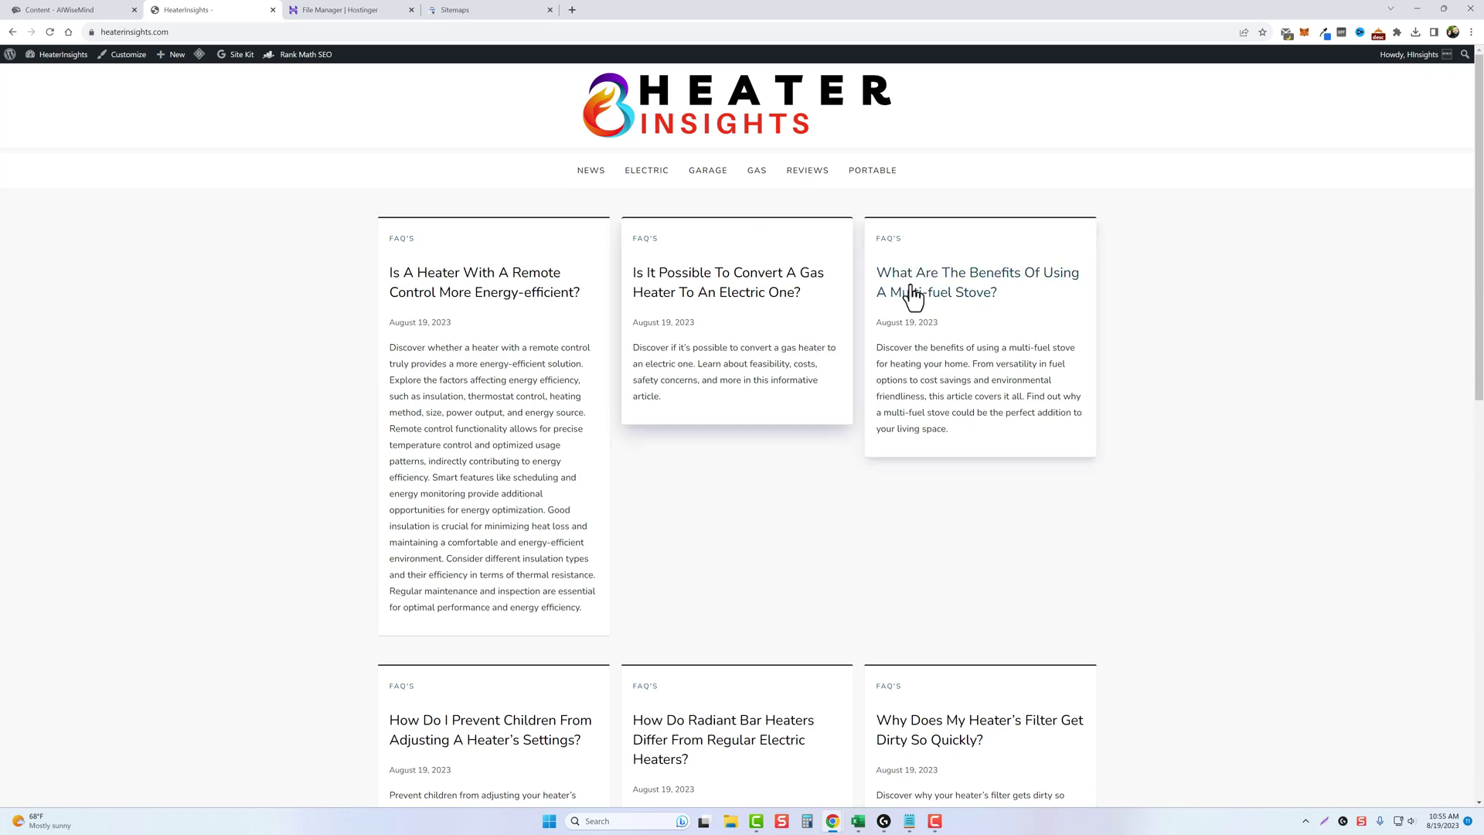
{"action": "left_click", "coordinate": [910, 291]}
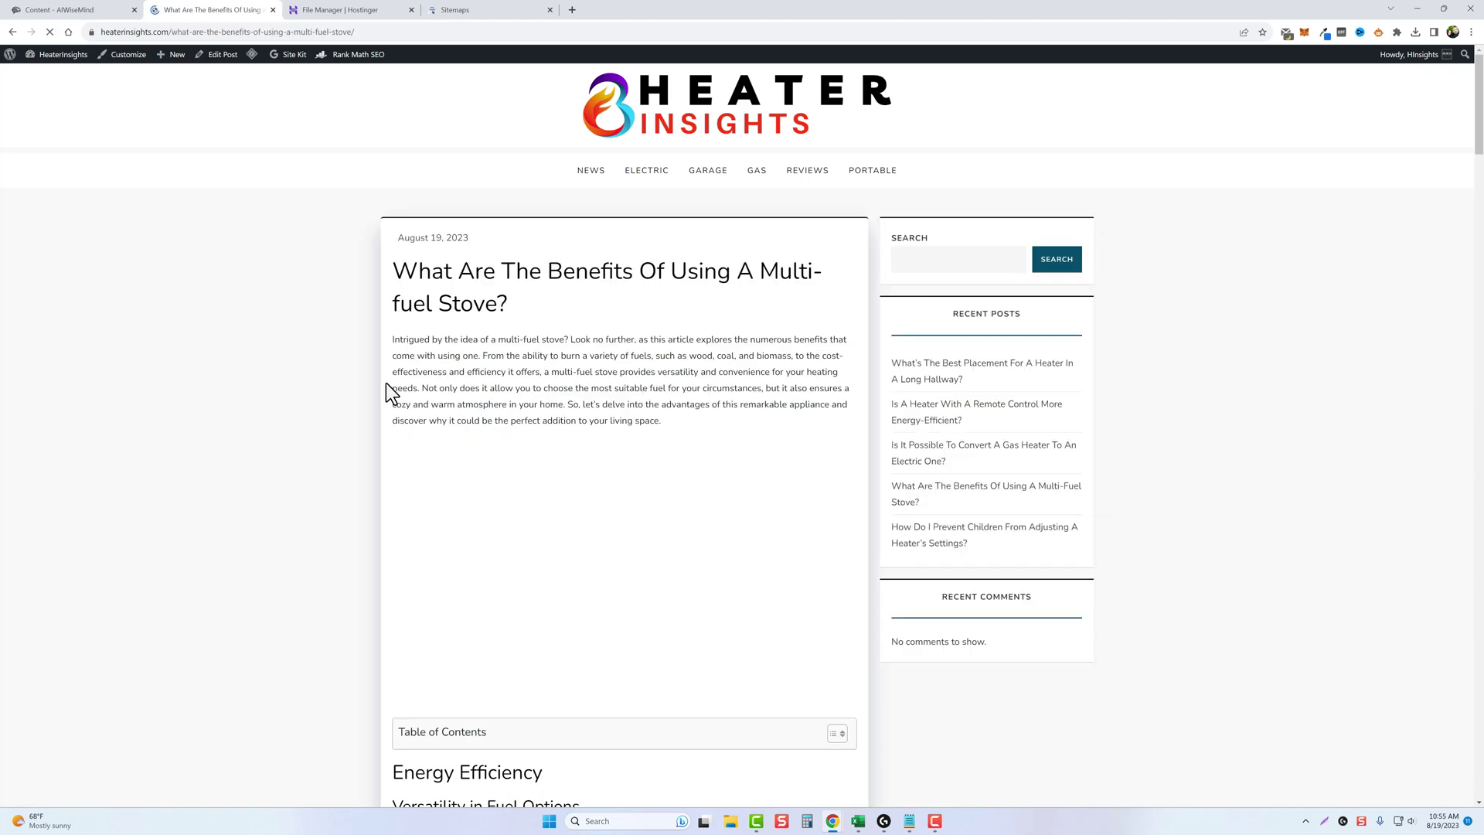